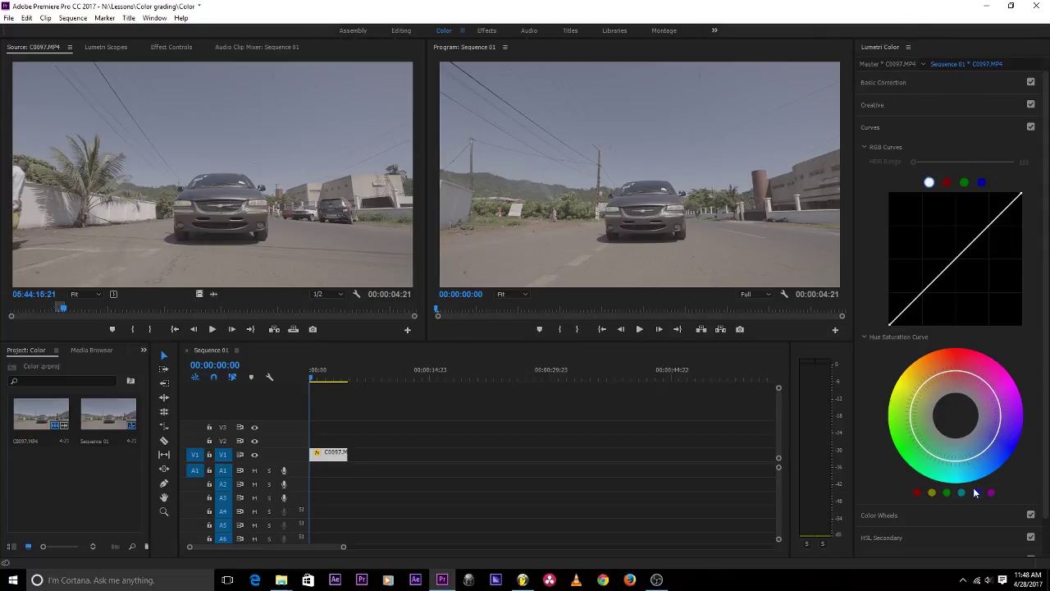
Step: Show the Lumetri Scopes and turn off the Vectorscope YUV so that only the waveform is displayed
{"action": "left_click", "coordinate": [868, 128]}
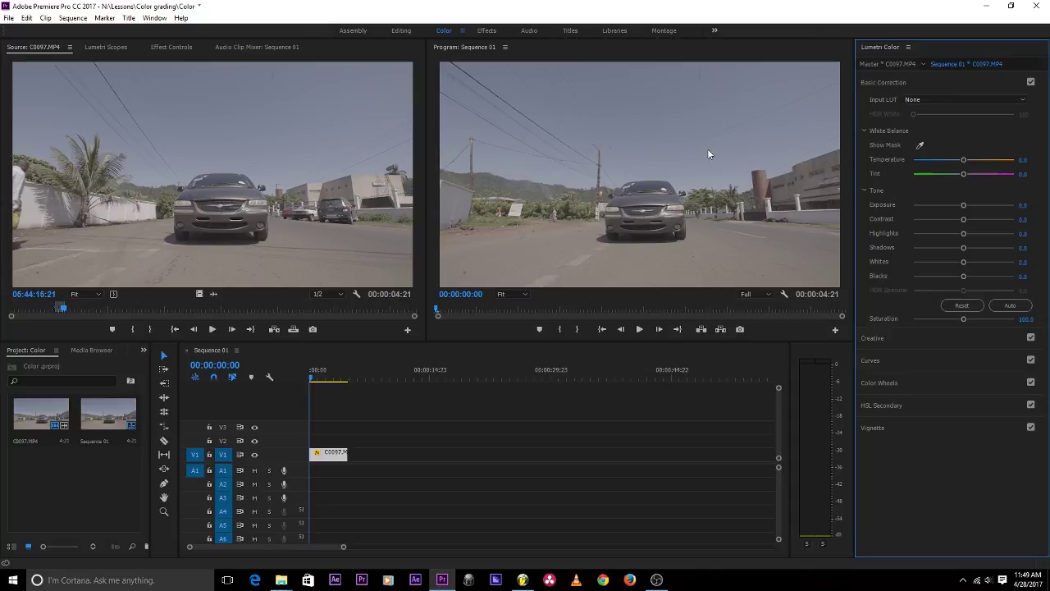
{"action": "left_click", "coordinate": [937, 257]}
{"action": "left_click", "coordinate": [155, 18]}
{"action": "mouse_move", "coordinate": [175, 18]}
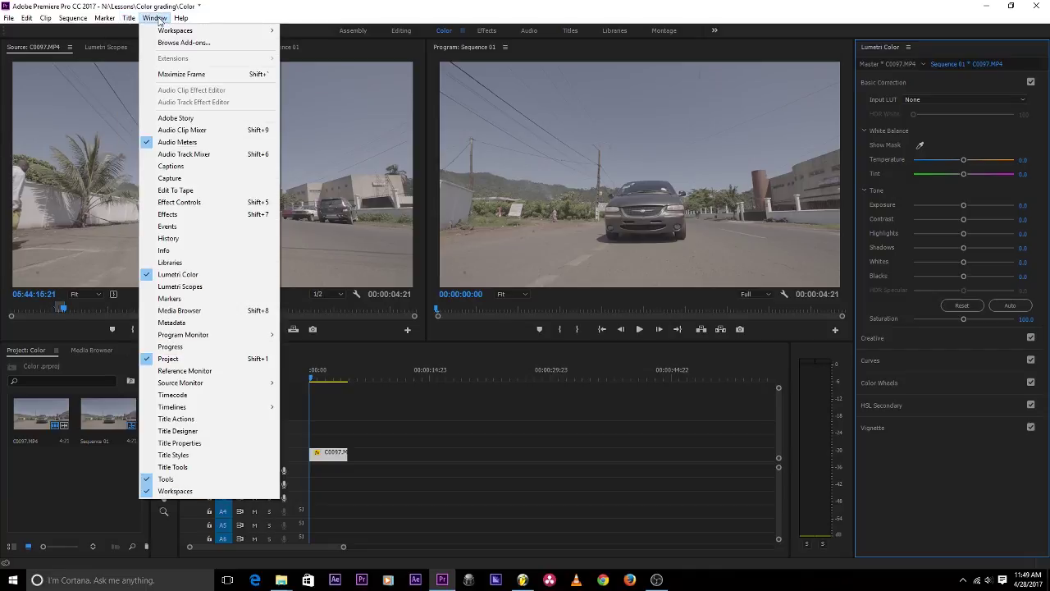
{"action": "left_click", "coordinate": [198, 292]}
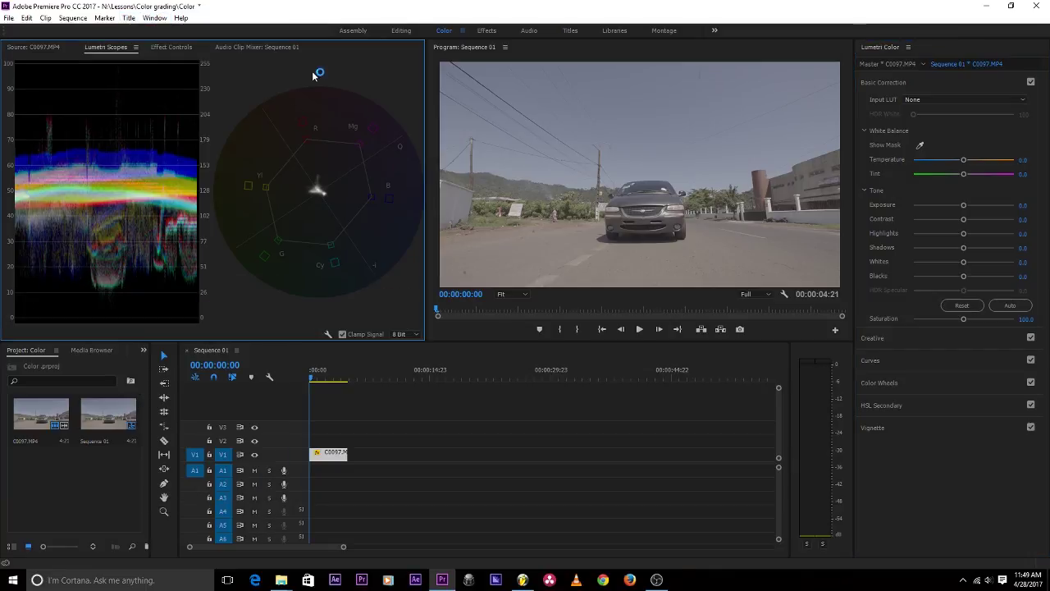
{"action": "right_click", "coordinate": [239, 164]}
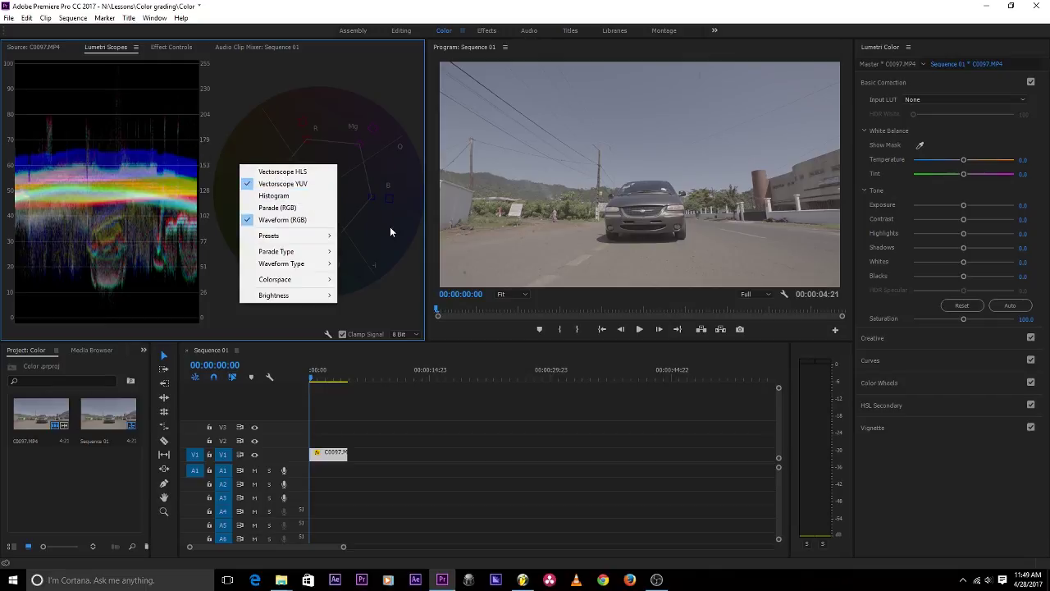
{"action": "left_click", "coordinate": [290, 191]}
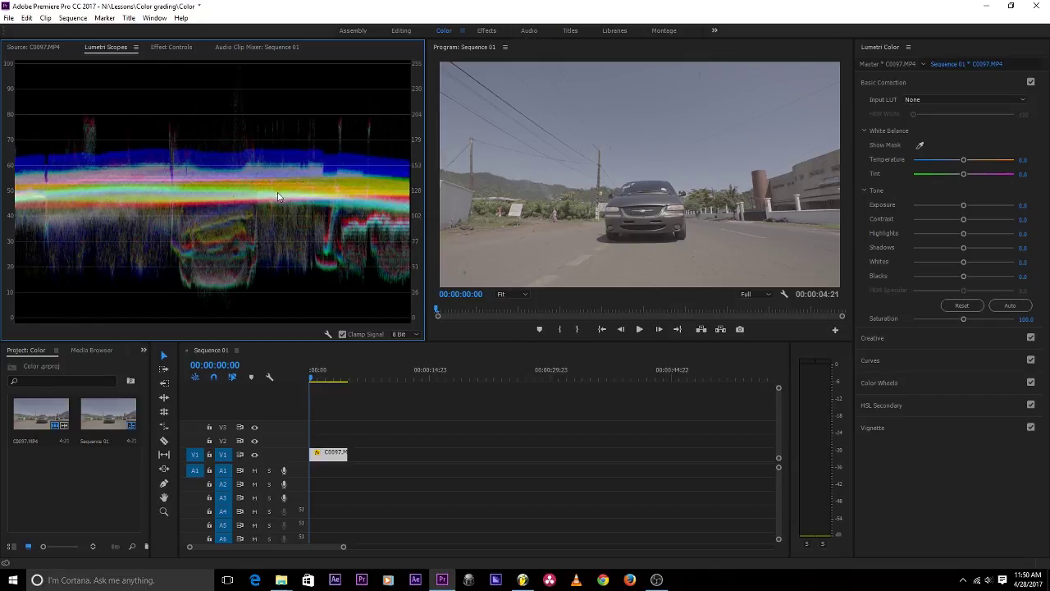
Step: Change the waveform scope's type to Luma
{"action": "right_click", "coordinate": [143, 164]}
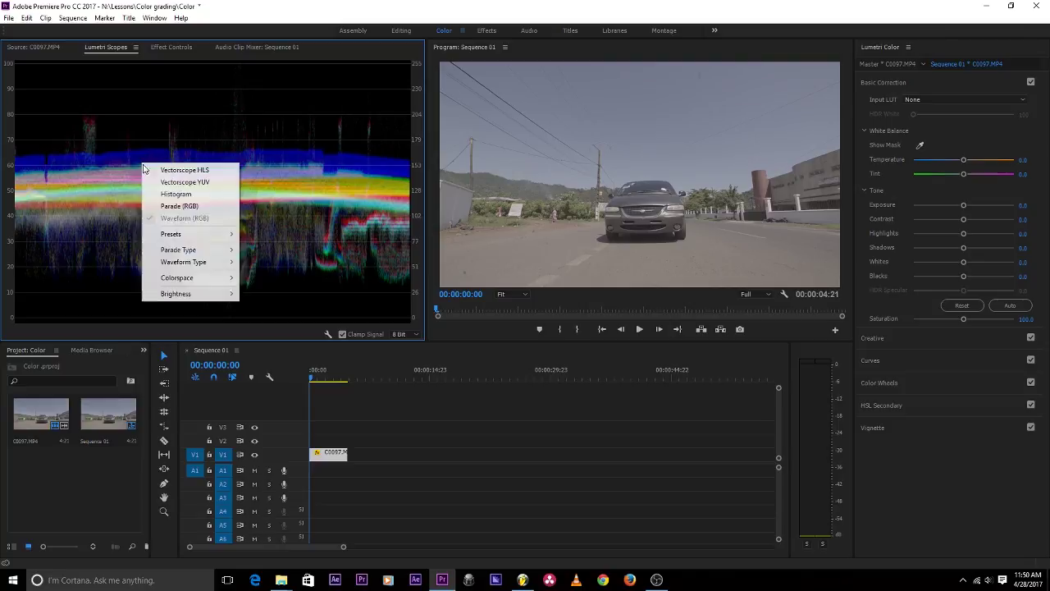
{"action": "left_click", "coordinate": [102, 133]}
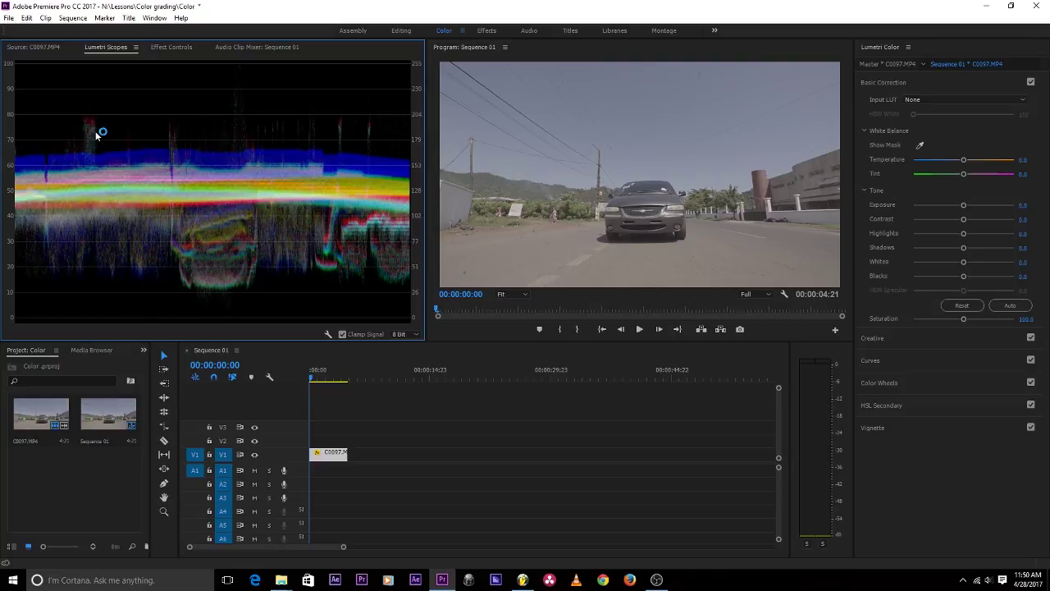
{"action": "right_click", "coordinate": [194, 180]}
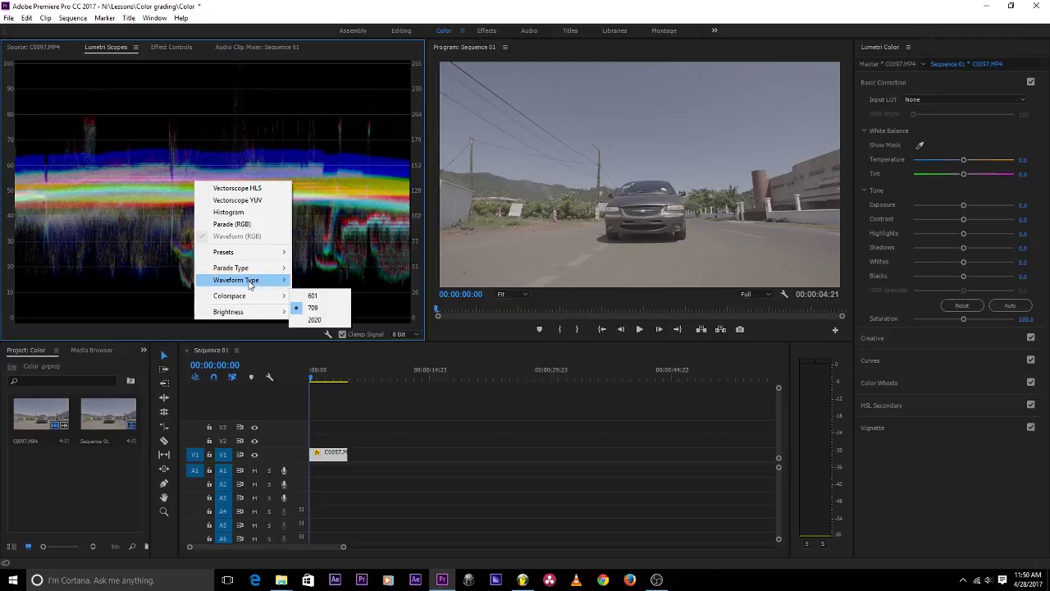
{"action": "mouse_move", "coordinate": [279, 280]}
{"action": "left_click", "coordinate": [316, 292]}
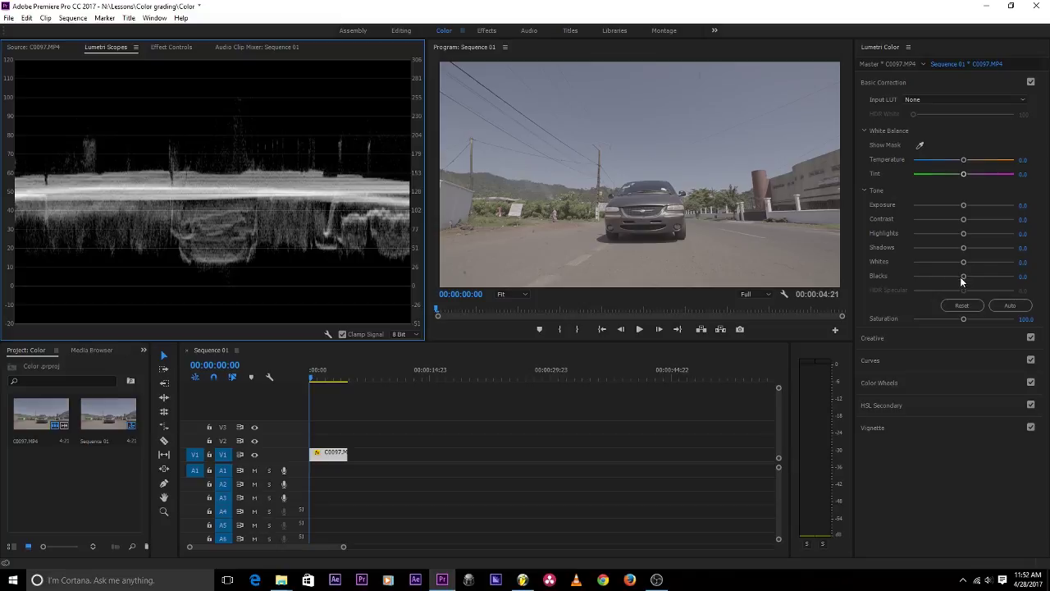
Step: Lower the clip's Blacks to about -70.7 and raise its Whites to about 48.9 in Basic Correction
{"action": "left_click_drag", "start_coordinate": [965, 278], "coordinate": [928, 279]}
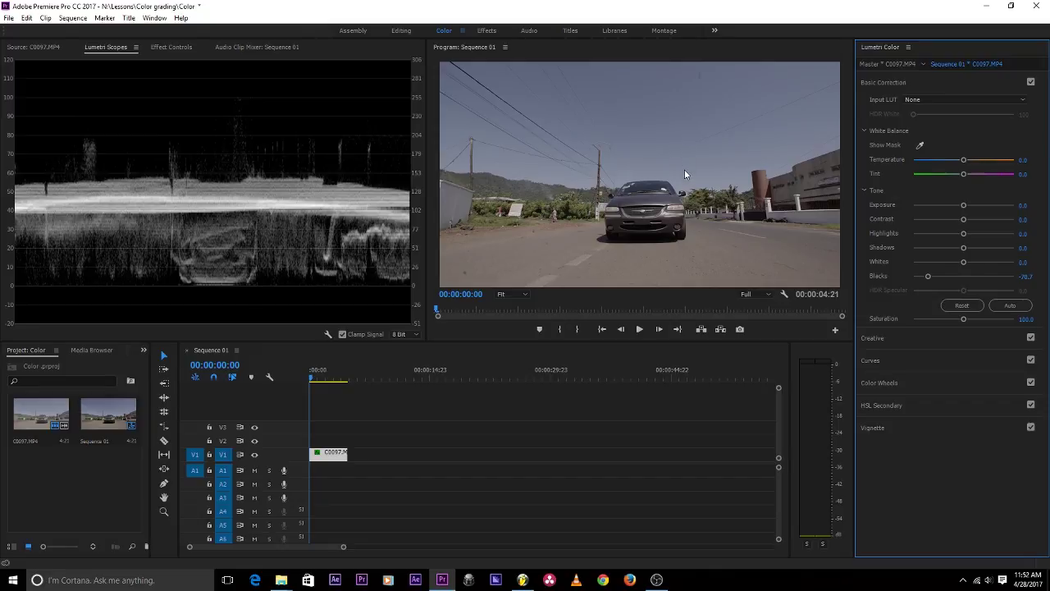
{"action": "left_click_drag", "start_coordinate": [964, 261], "coordinate": [988, 260]}
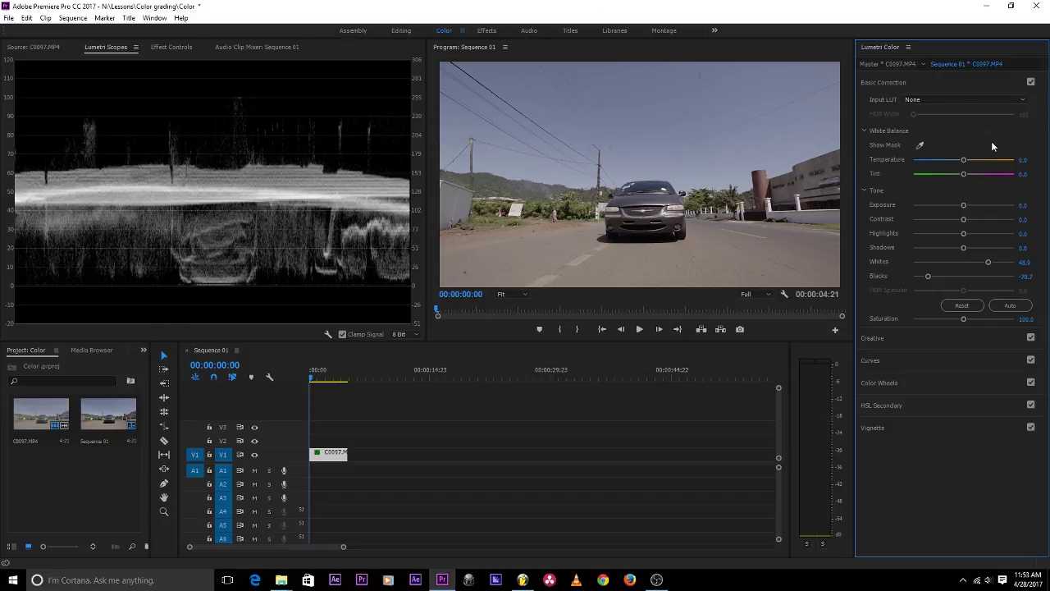
Step: Compare the clip with and without Basic Correction by switching the correction off and on, leaving it enabled
{"action": "left_click", "coordinate": [1031, 82]}
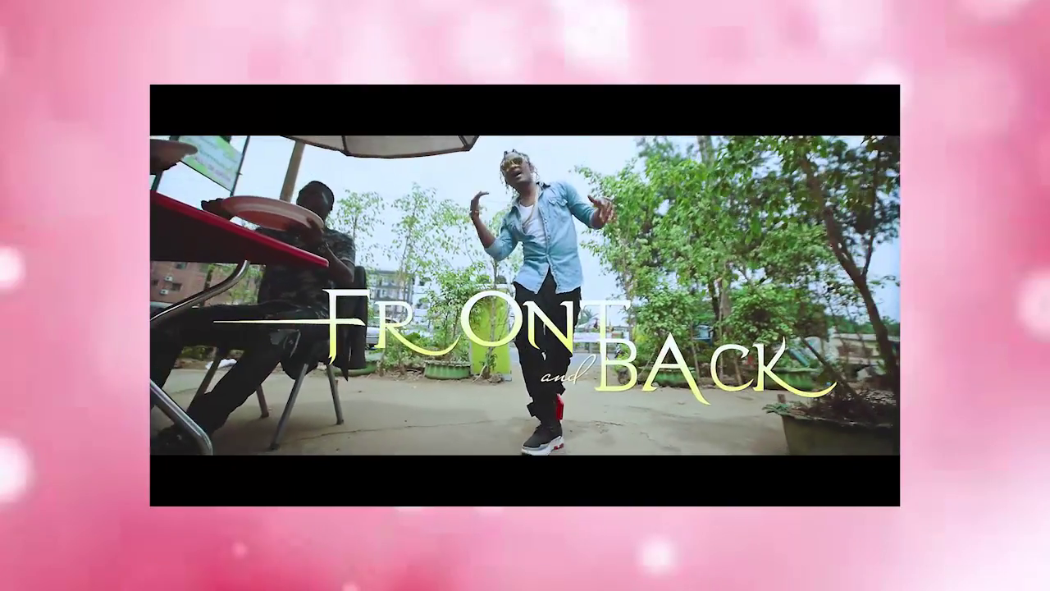
{"action": "left_click", "coordinate": [1032, 83]}
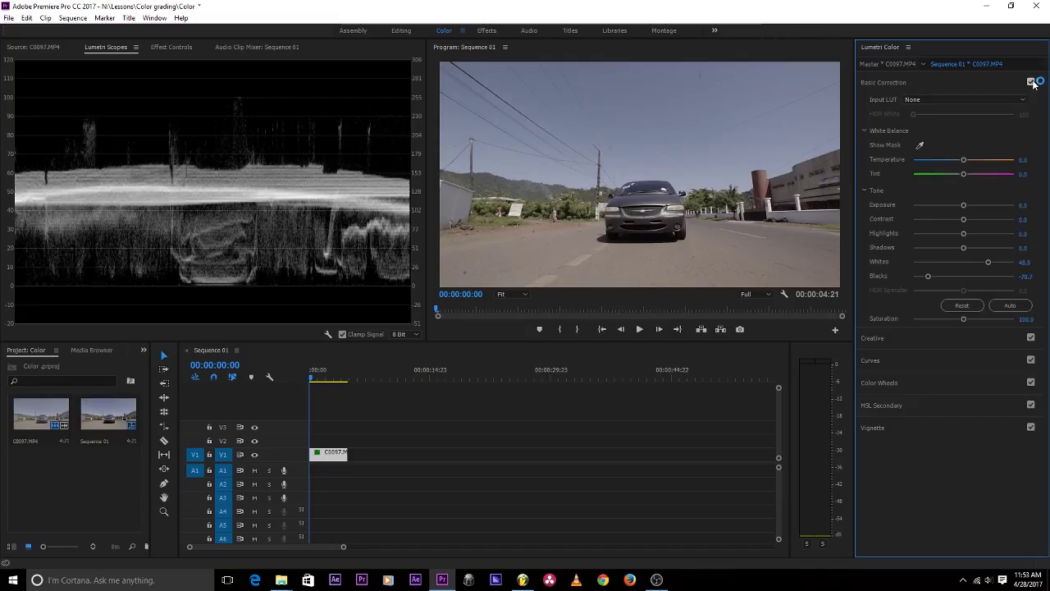
{"action": "left_click", "coordinate": [1031, 83]}
{"action": "left_click", "coordinate": [1032, 83]}
{"action": "left_click", "coordinate": [1032, 83]}
{"action": "left_click", "coordinate": [1031, 83]}
{"action": "left_click", "coordinate": [1031, 82]}
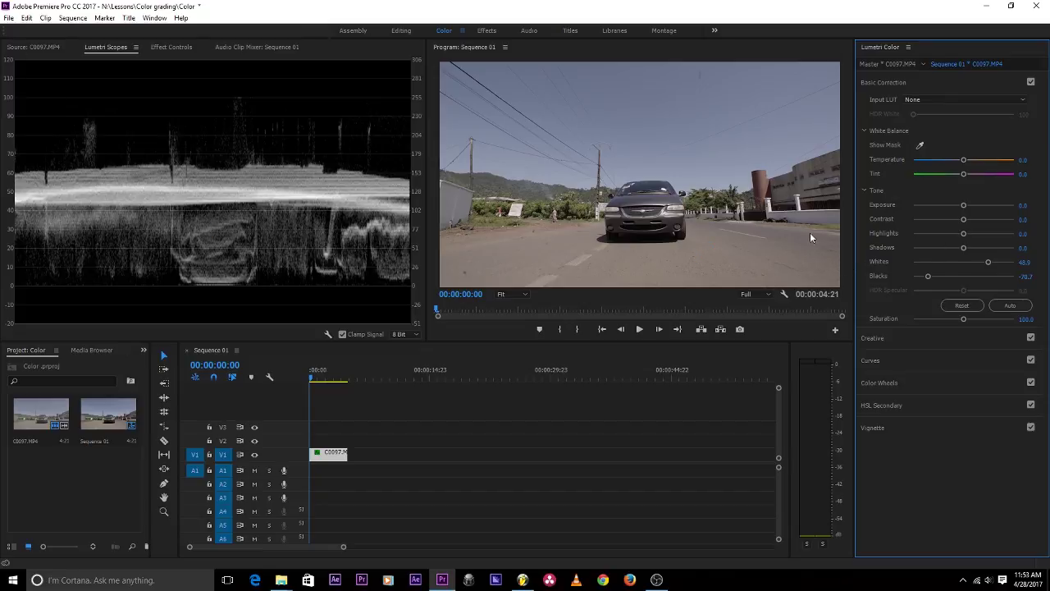
Step: Set Contrast to about 18.5, Highlights to about -16.3, Shadows to about 19.6 and Saturation to 120
{"action": "left_click_drag", "start_coordinate": [965, 246], "coordinate": [974, 222]}
{"action": "left_click_drag", "start_coordinate": [331, 375], "coordinate": [291, 385]}
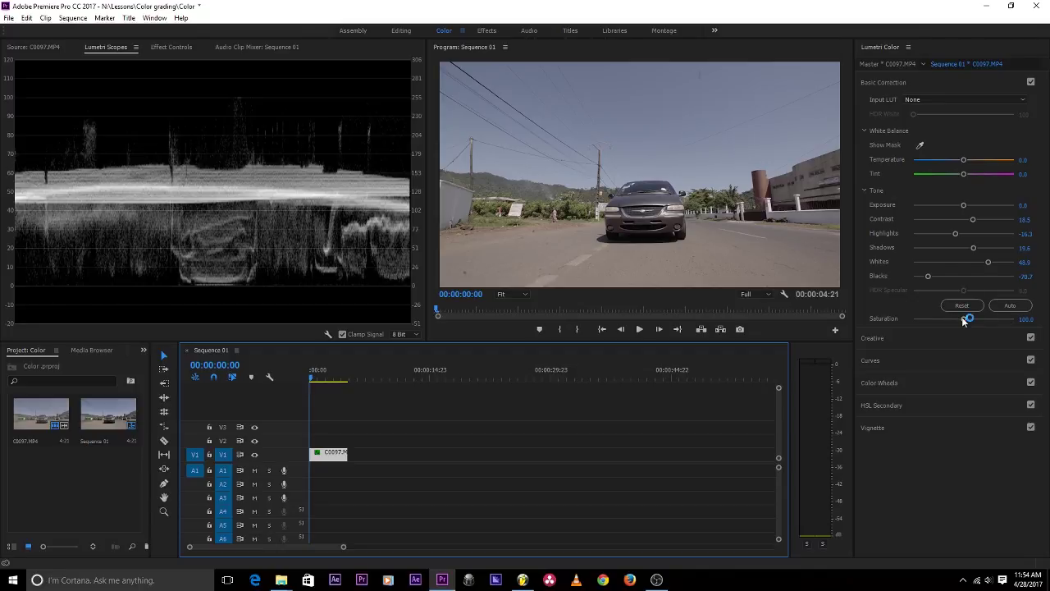
{"action": "left_click_drag", "start_coordinate": [963, 319], "coordinate": [1012, 319]}
{"action": "left_click", "coordinate": [1030, 319]}
{"action": "type", "text": "120"}
{"action": "key", "text": "Return"}
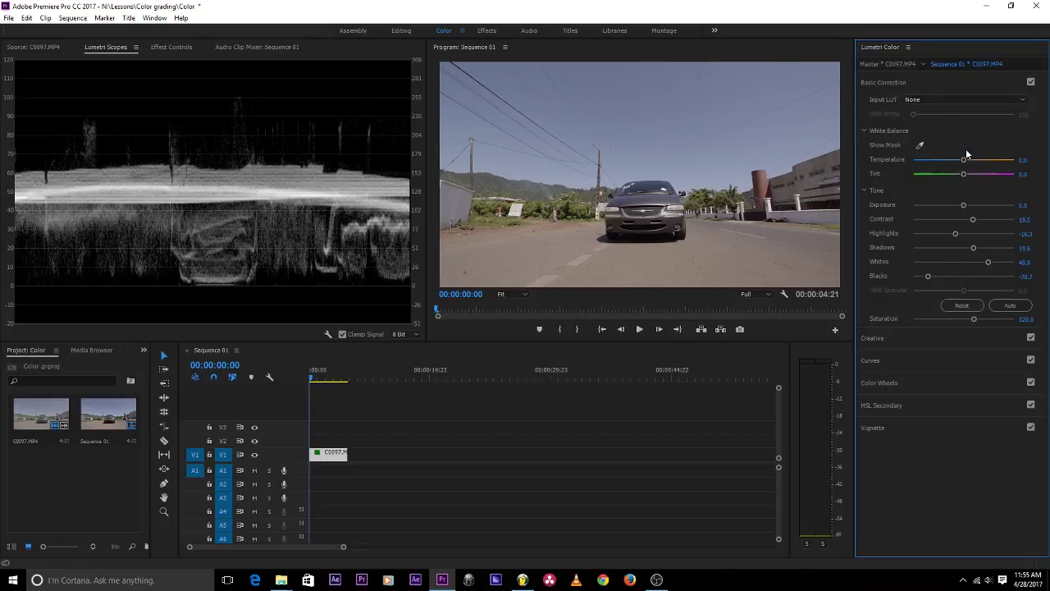
Step: Set the white balance by sampling the white wall beside the road, and compare the footage with and without the change
{"action": "left_click", "coordinate": [920, 146]}
{"action": "left_click", "coordinate": [771, 206]}
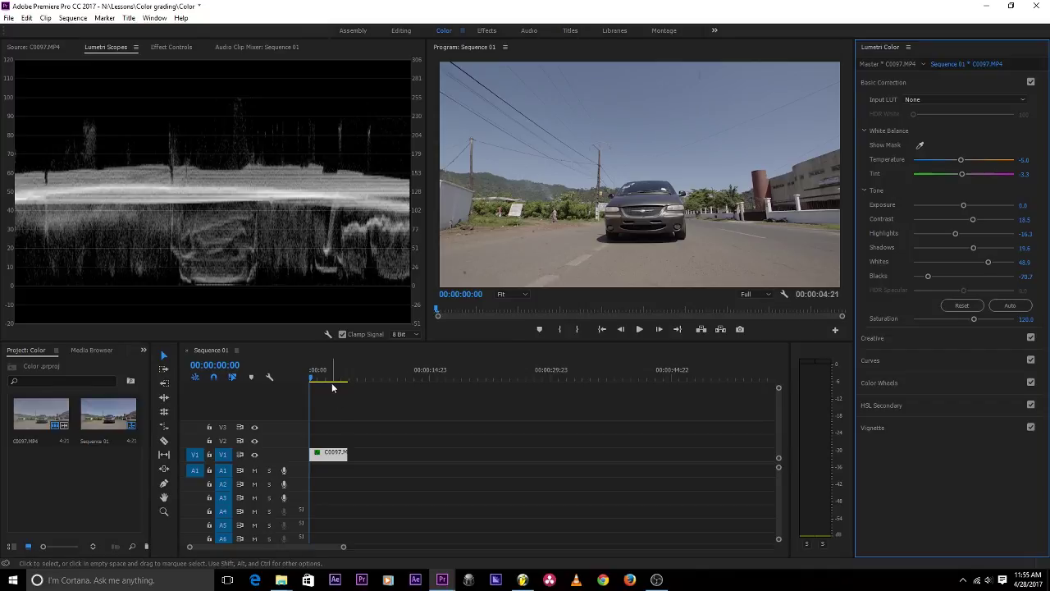
{"action": "key", "text": "space"}
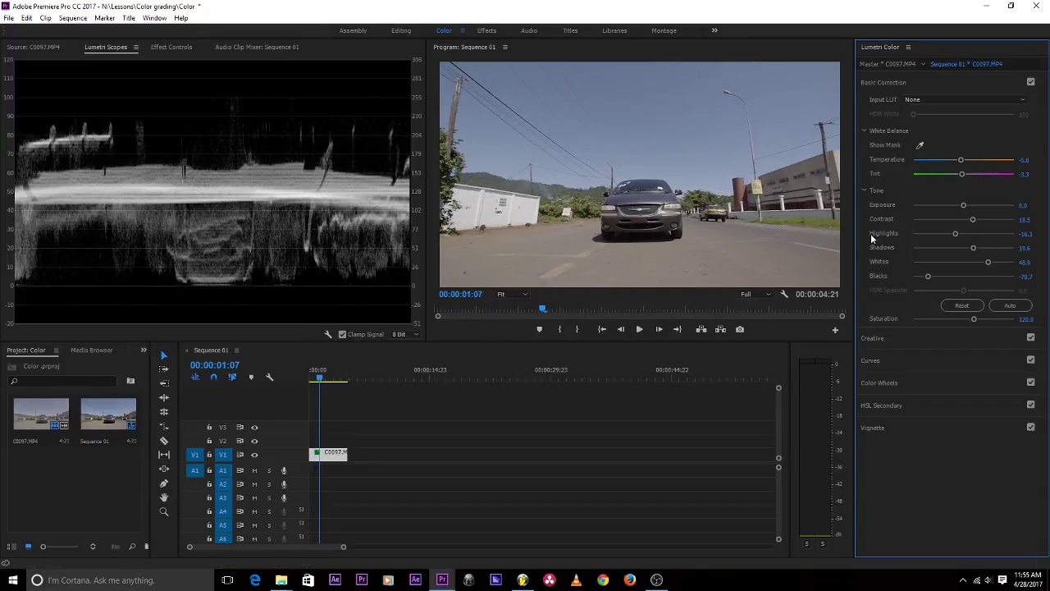
{"action": "key", "text": "ctrl+z"}
{"action": "key", "text": "ctrl+shift+z"}
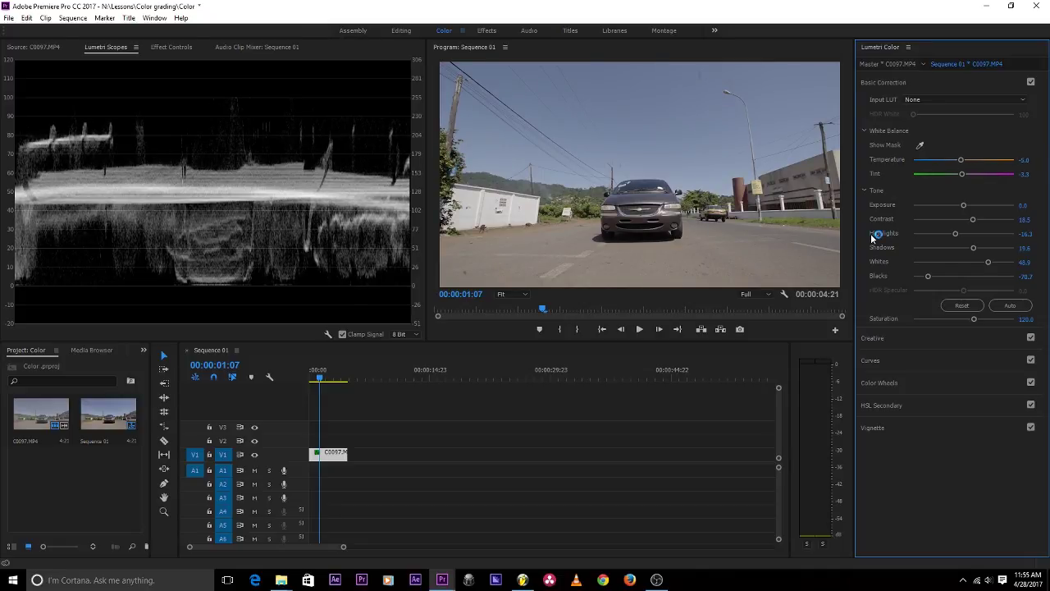
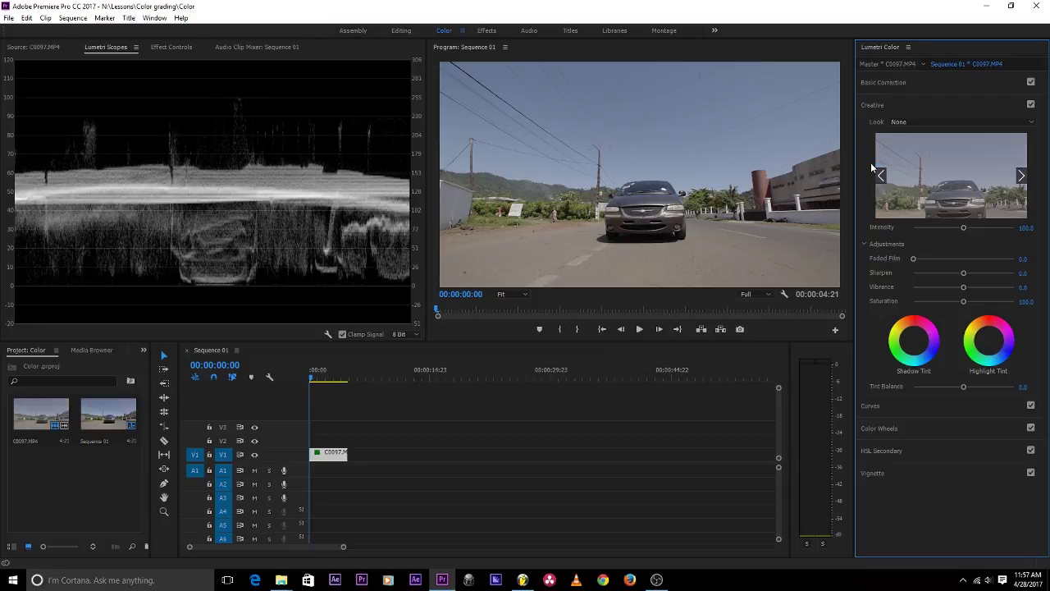
Step: Try the "Vision 4 - Rec.709_32.cube" LUT from the Osiris folder in LUTs as the clip's creative Look
{"action": "left_click", "coordinate": [918, 123]}
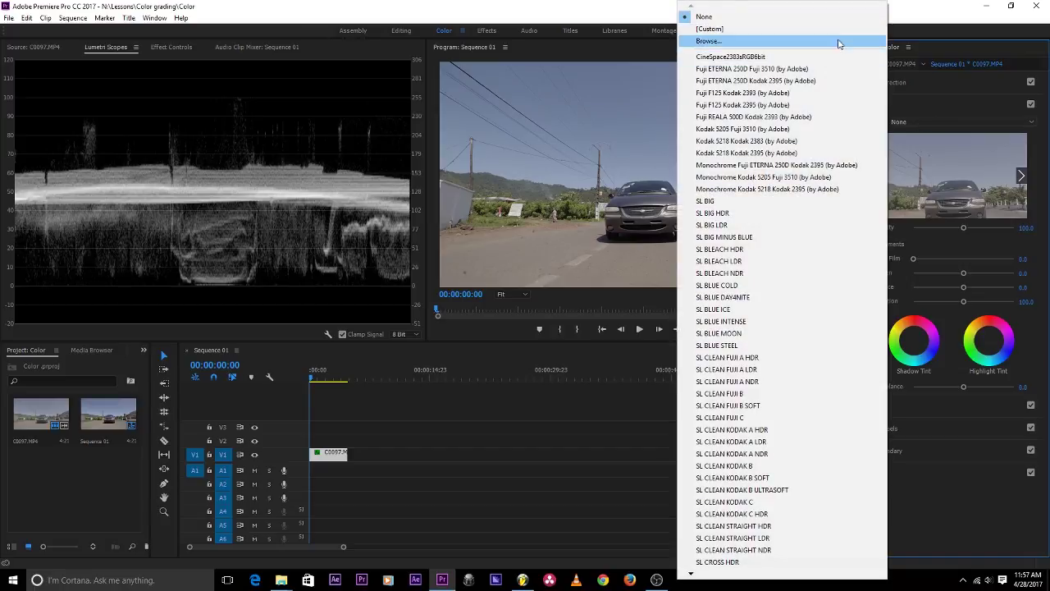
{"action": "left_click", "coordinate": [945, 128]}
{"action": "left_click", "coordinate": [910, 123]}
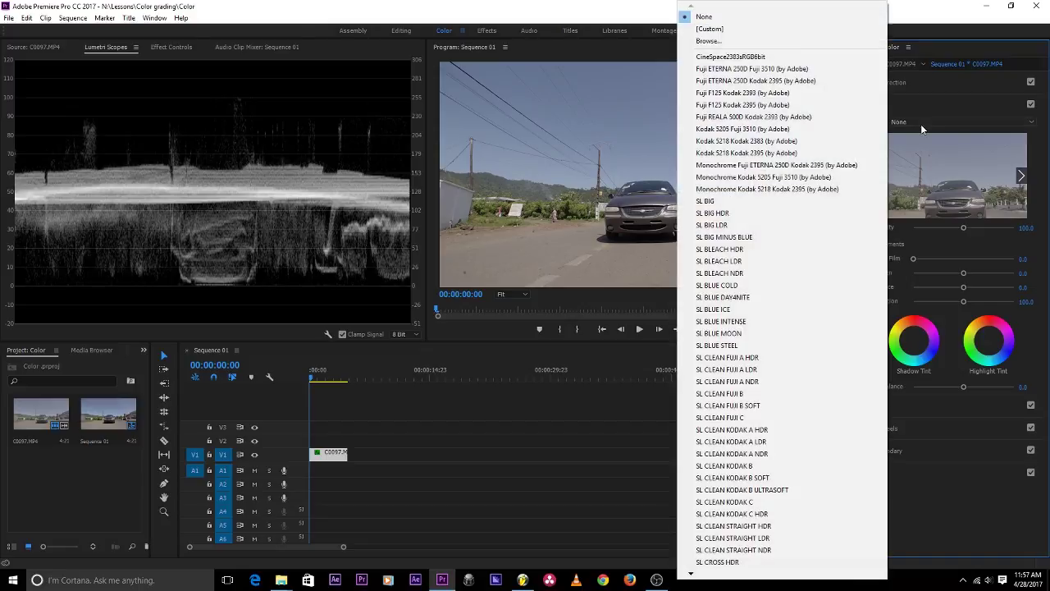
{"action": "left_click", "coordinate": [722, 28]}
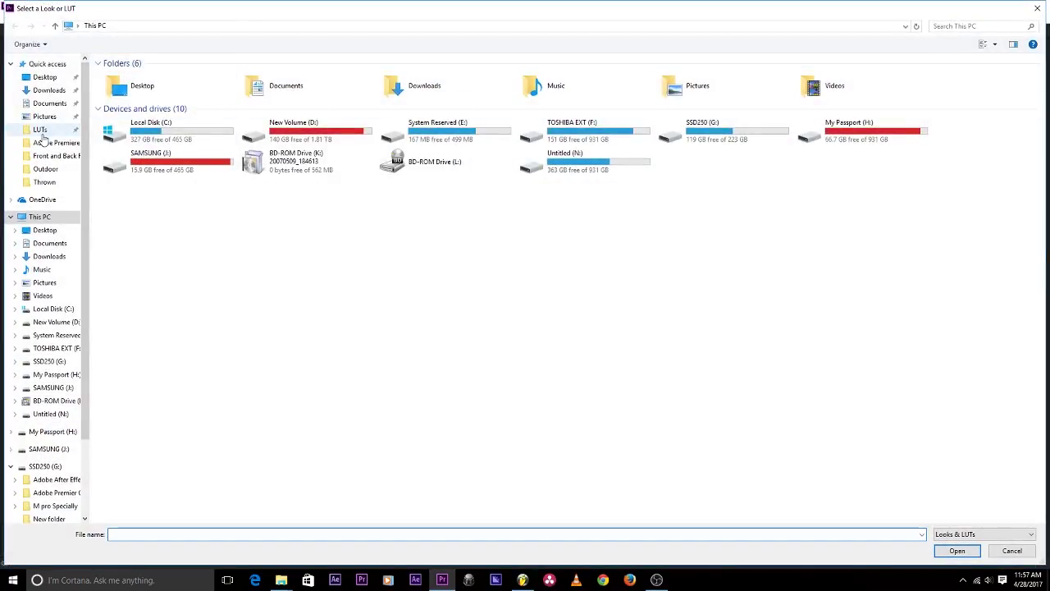
{"action": "left_click", "coordinate": [43, 131]}
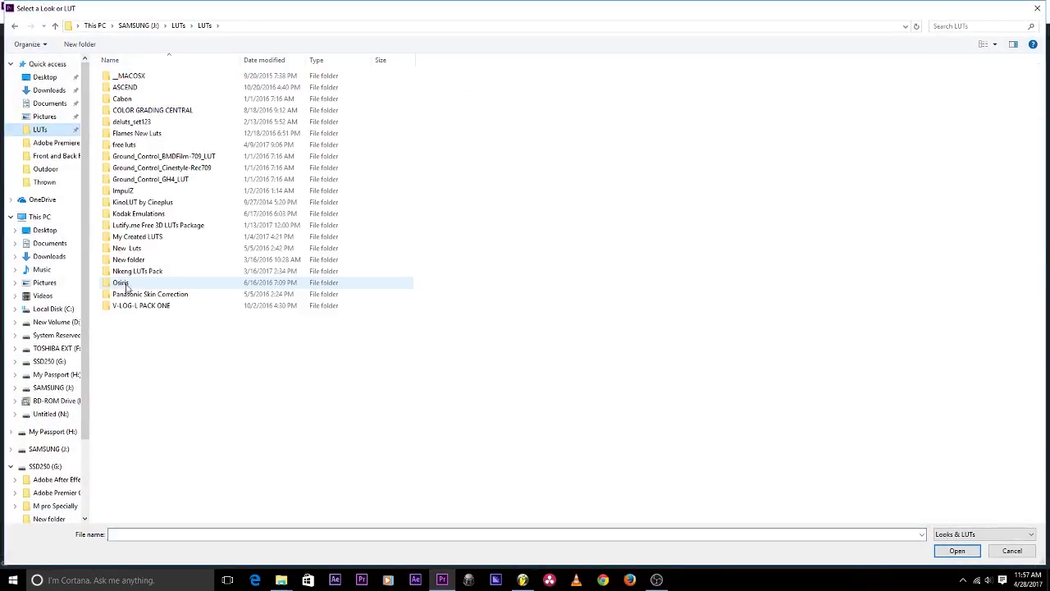
{"action": "double_click", "coordinate": [121, 283]}
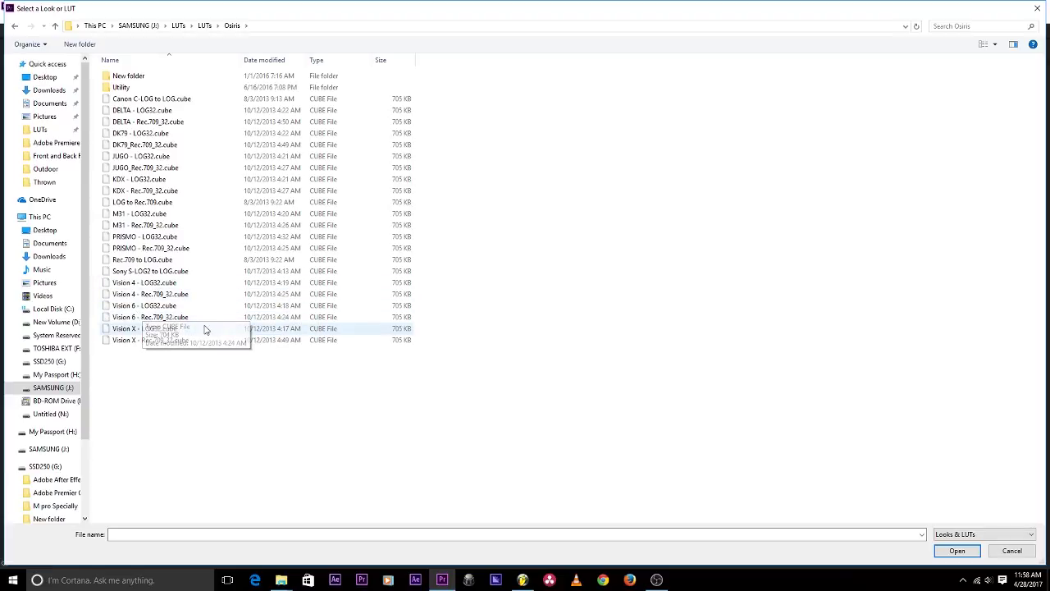
{"action": "double_click", "coordinate": [143, 295]}
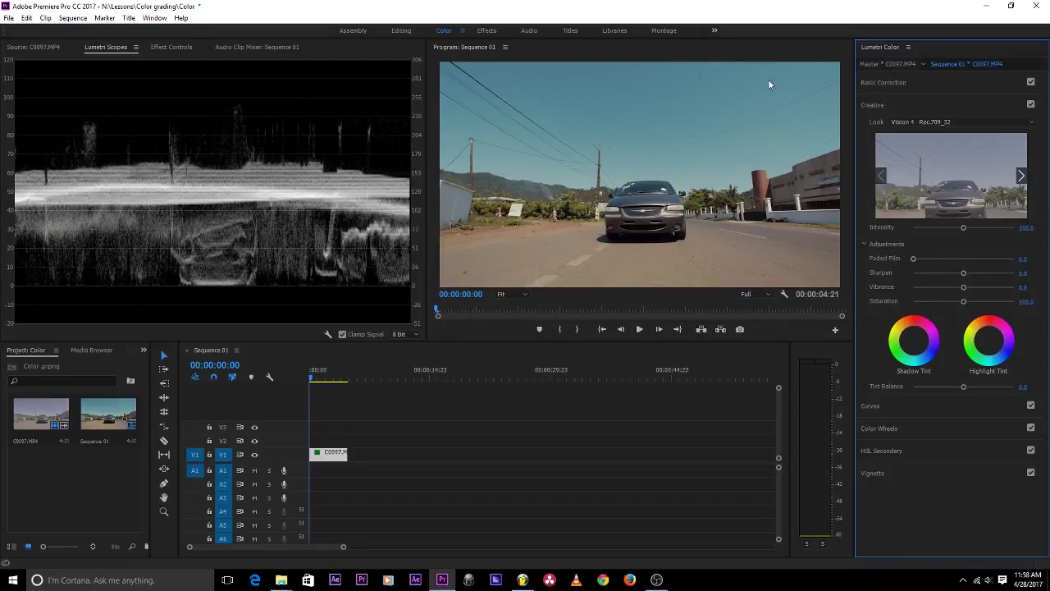
Step: Try the "PRISMO - Rec.709_32.cube" LUT from the Osiris folder as the creative Look
{"action": "left_click", "coordinate": [927, 122]}
{"action": "left_click", "coordinate": [723, 45]}
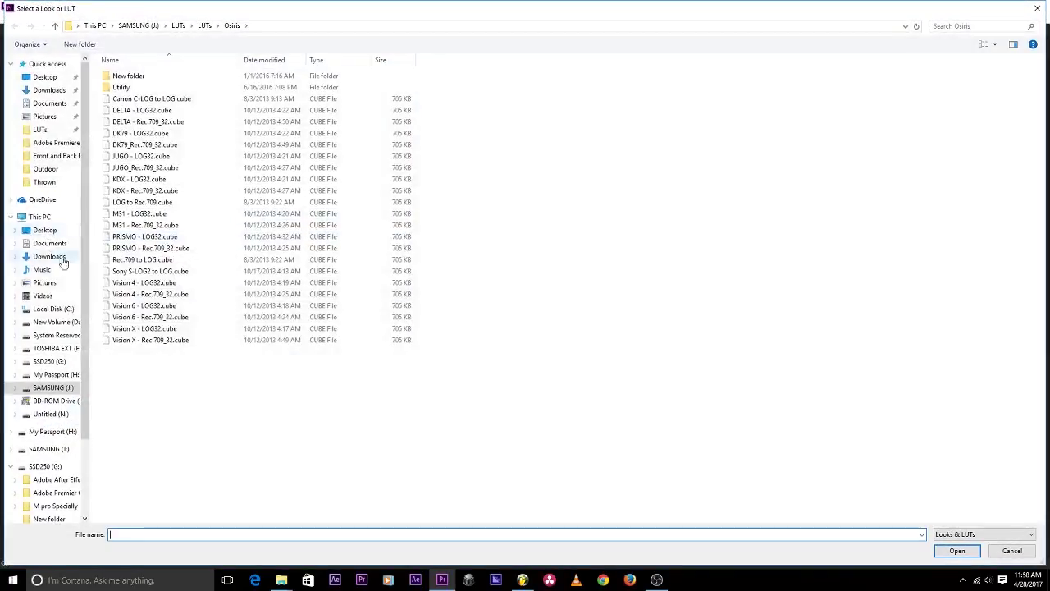
{"action": "double_click", "coordinate": [134, 248]}
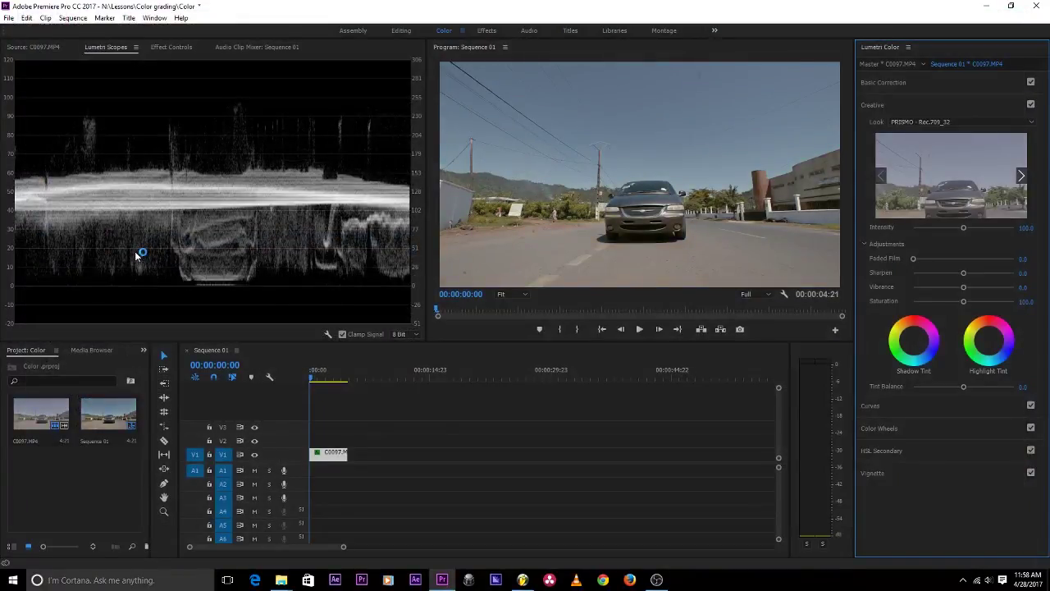
Step: Apply the "Vision 6 - Rec.709_32.cube" LUT from the Osiris folder as the creative Look
{"action": "left_click", "coordinate": [938, 123]}
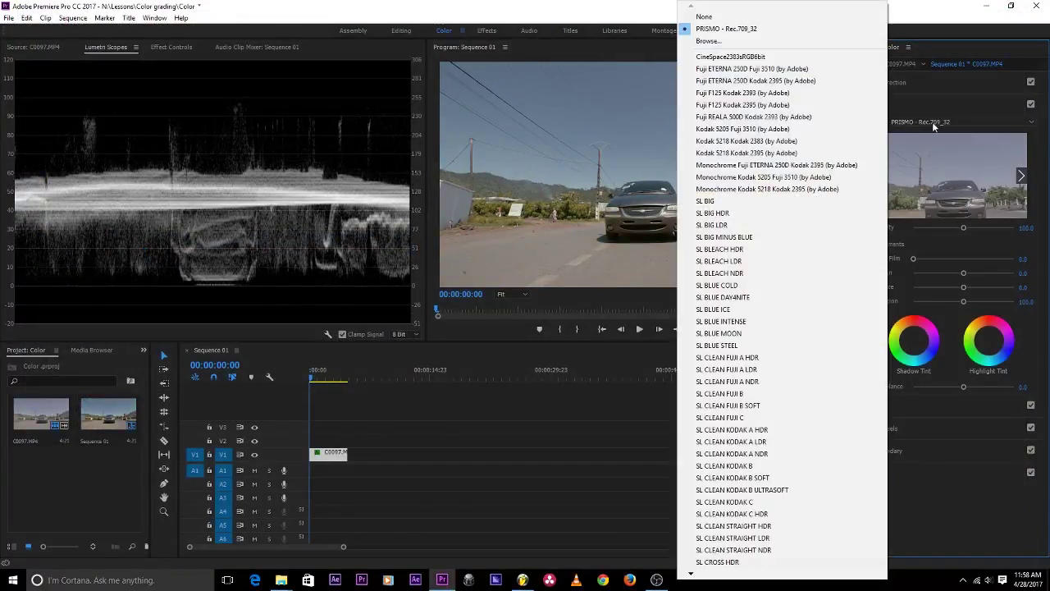
{"action": "left_click", "coordinate": [761, 41]}
{"action": "left_click", "coordinate": [157, 319]}
{"action": "double_click", "coordinate": [157, 319]}
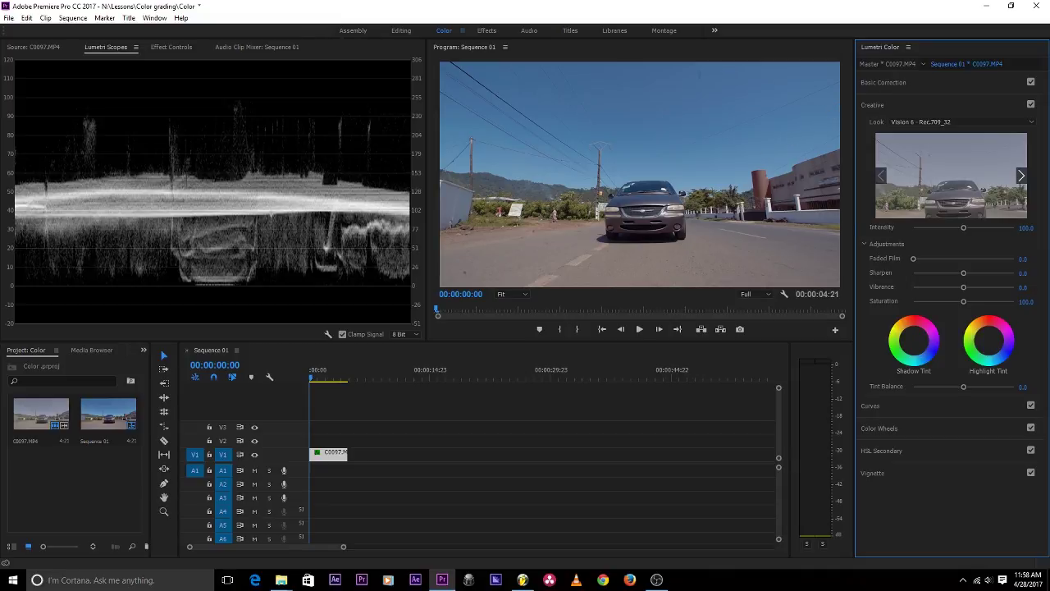
Step: Set the creative Look's Intensity to 60
{"action": "left_click", "coordinate": [1028, 226]}
{"action": "type", "text": "60"}
{"action": "key", "text": "Return"}
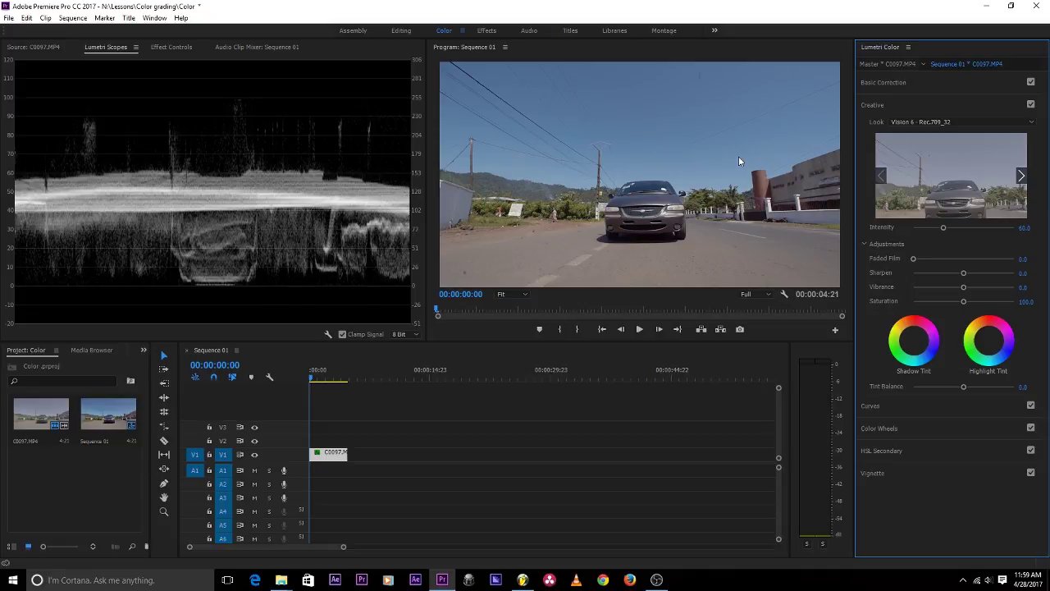
Step: Return to Basic Correction and lower the clip's Whites to about 4.3
{"action": "left_click", "coordinate": [911, 85]}
{"action": "left_click", "coordinate": [171, 48]}
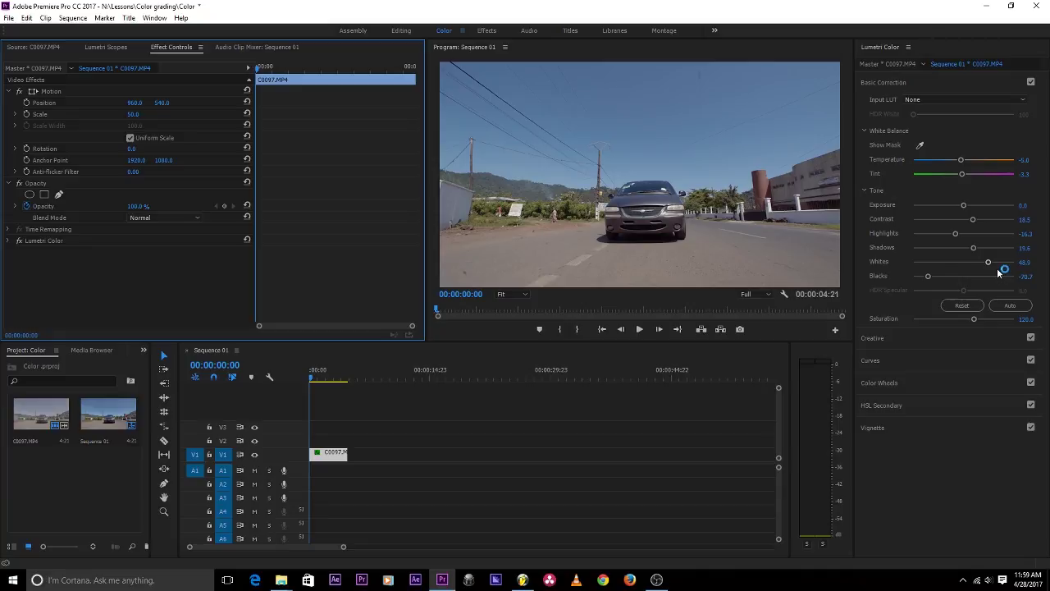
{"action": "left_click_drag", "start_coordinate": [987, 264], "coordinate": [966, 273]}
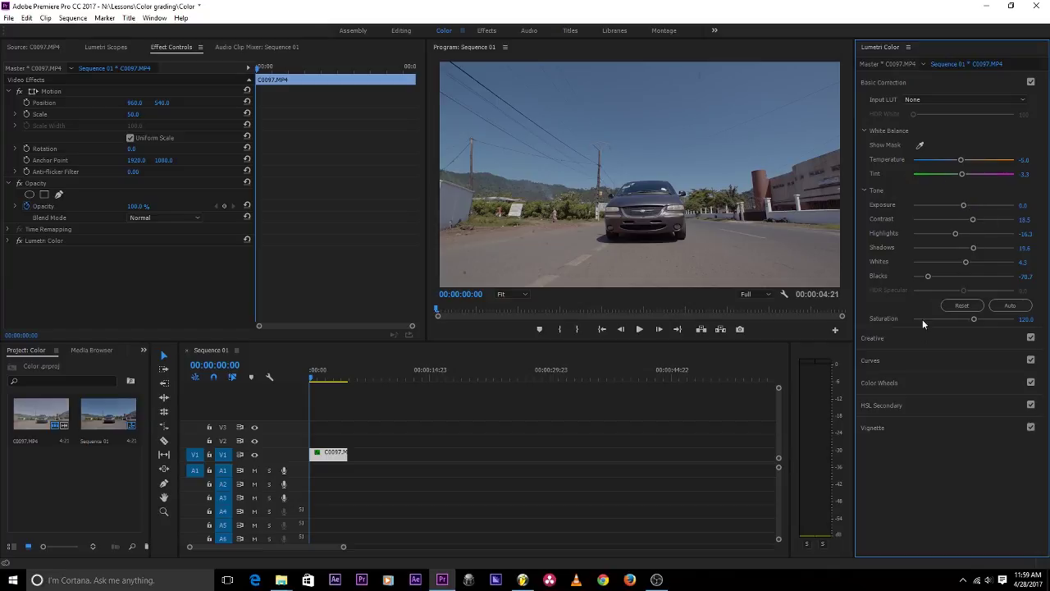
Step: Open the Creative section and set the Lumetri Scopes to show only the Vectorscope YUV instead of the luma waveform
{"action": "left_click", "coordinate": [905, 341]}
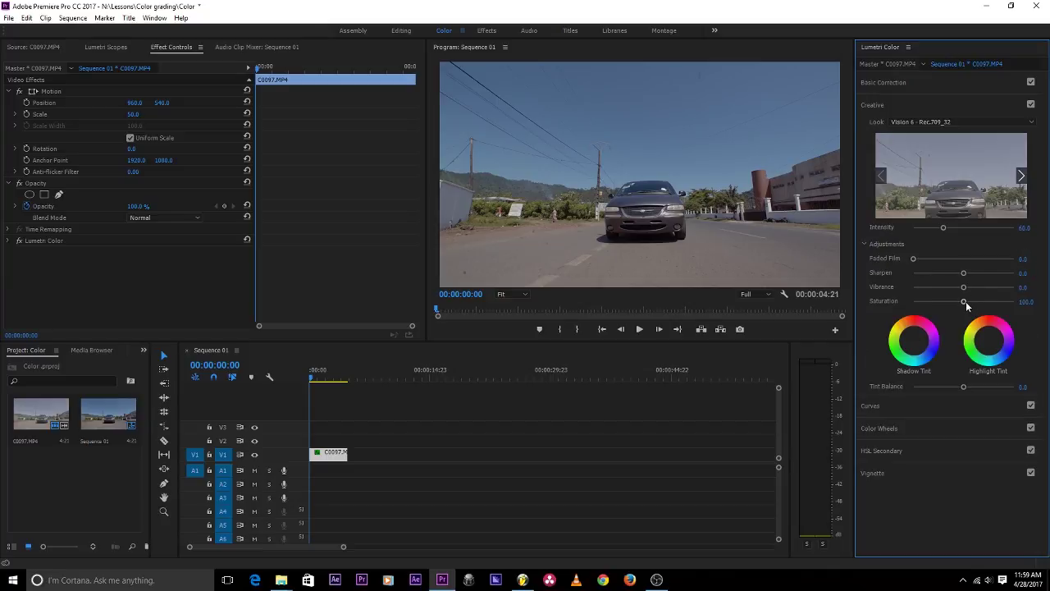
{"action": "left_click", "coordinate": [107, 47]}
{"action": "right_click", "coordinate": [222, 168]}
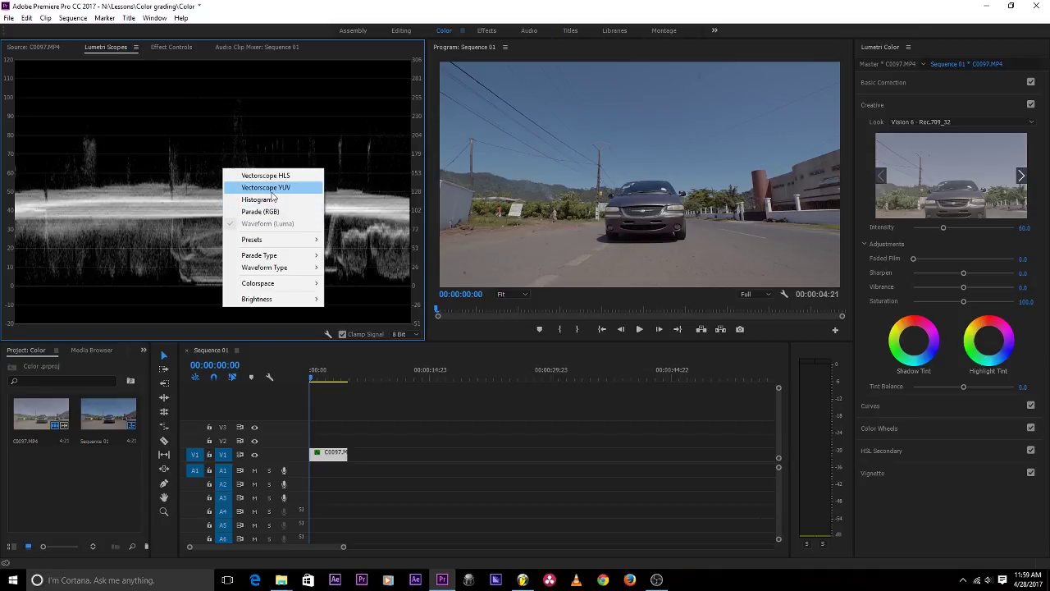
{"action": "left_click", "coordinate": [272, 190]}
{"action": "right_click", "coordinate": [93, 178]}
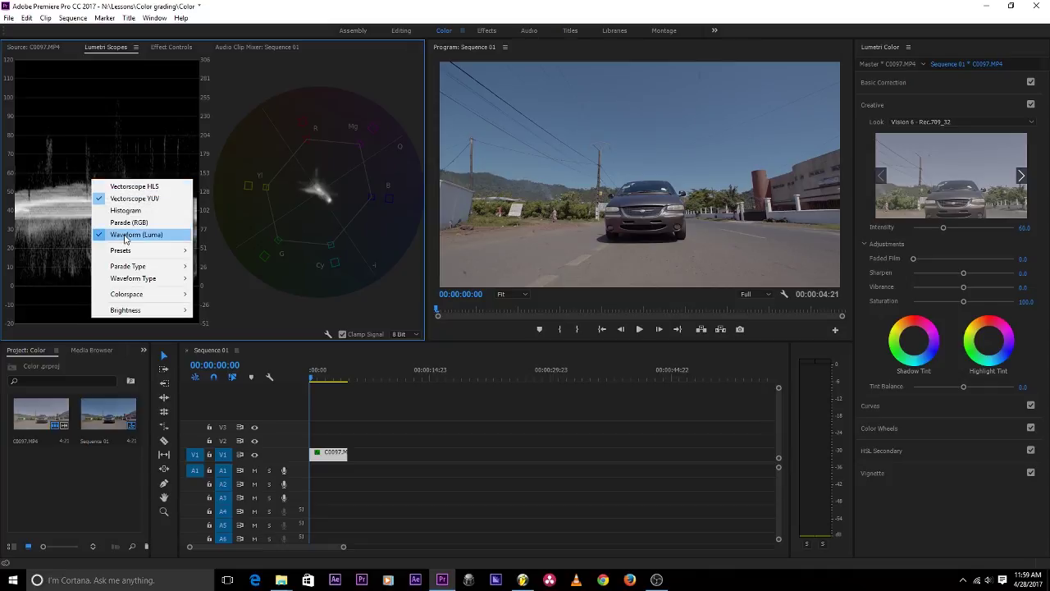
{"action": "left_click", "coordinate": [124, 235]}
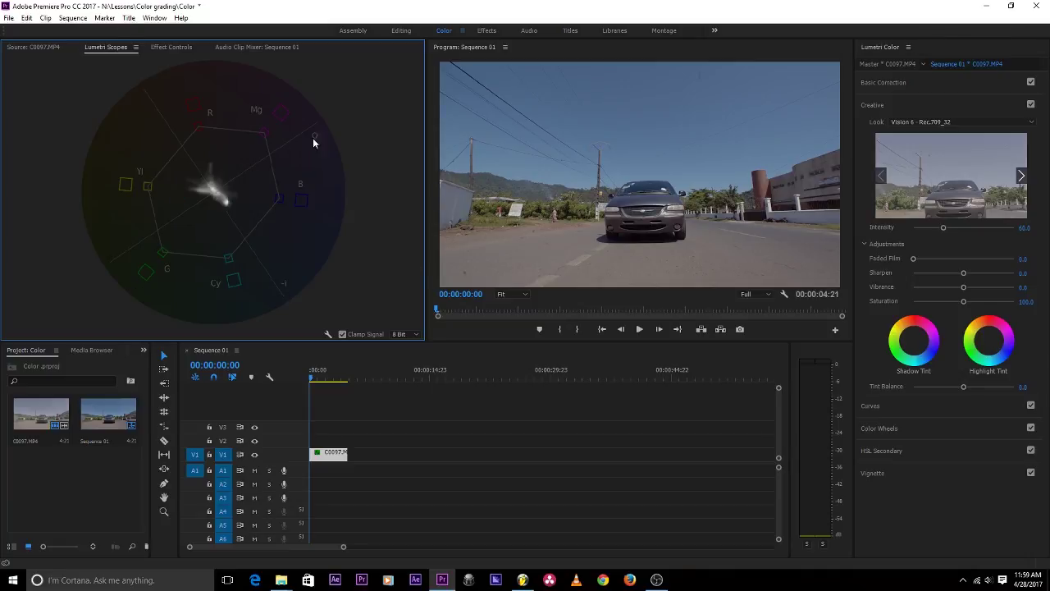
{"action": "left_click", "coordinate": [229, 192]}
Step: Try the creative Saturation at 0 and Vibrance at -100 against the vectorscope, and reset both to their defaults
{"action": "mouse_move", "coordinate": [963, 301]}
{"action": "left_mouse_down"}
{"action": "mouse_move", "coordinate": [1020, 302]}
{"action": "mouse_move", "coordinate": [985, 287]}
{"action": "mouse_move", "coordinate": [1040, 286]}
{"action": "mouse_move", "coordinate": [953, 299]}
{"action": "mouse_move", "coordinate": [1024, 285]}
{"action": "mouse_move", "coordinate": [1018, 313]}
{"action": "mouse_move", "coordinate": [985, 327]}
{"action": "mouse_move", "coordinate": [818, 345]}
{"action": "left_mouse_up"}
{"action": "mouse_move", "coordinate": [1018, 302]}
{"action": "left_mouse_down"}
{"action": "mouse_move", "coordinate": [1002, 311]}
{"action": "mouse_move", "coordinate": [820, 310]}
{"action": "left_mouse_up"}
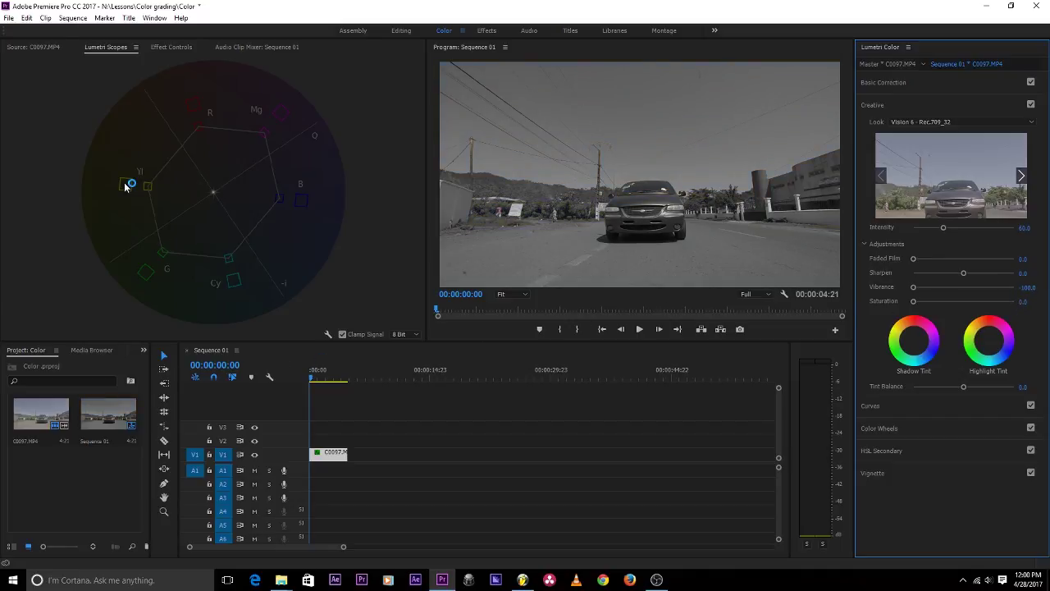
{"action": "double_click", "coordinate": [913, 302]}
{"action": "double_click", "coordinate": [912, 287]}
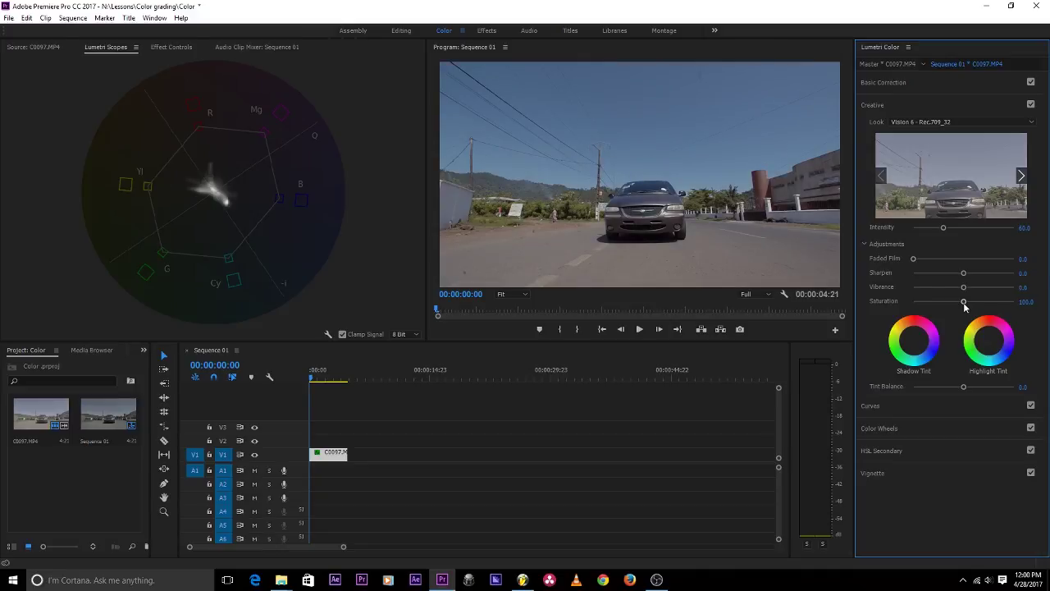
Step: Set the creative Saturation to 105 and the Vibrance to 10
{"action": "left_click_drag", "start_coordinate": [964, 306], "coordinate": [966, 306]}
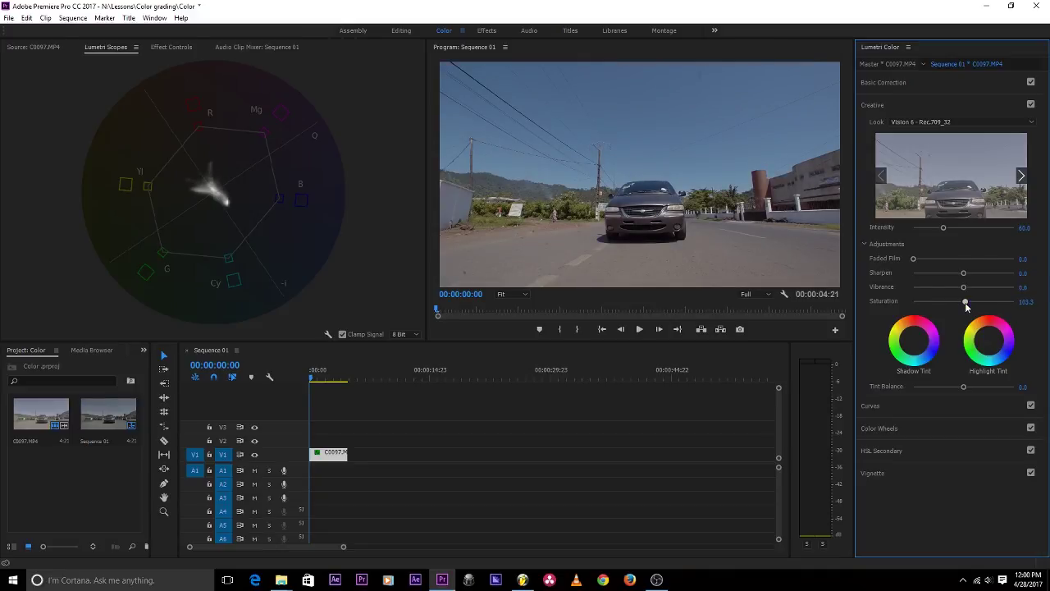
{"action": "left_click", "coordinate": [1025, 301]}
{"action": "type", "text": "105"}
{"action": "key", "text": "Return"}
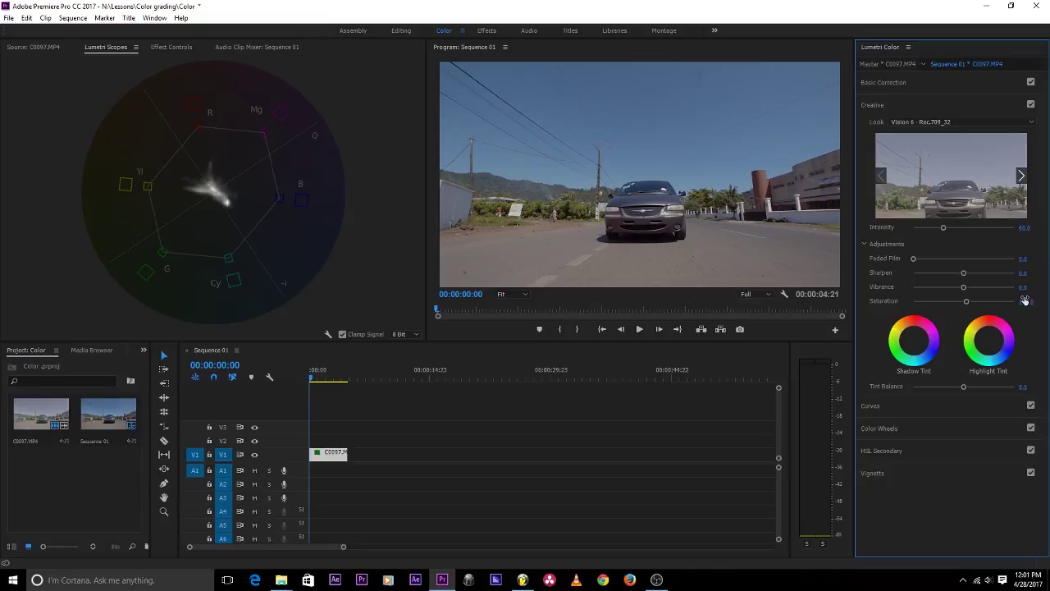
{"action": "left_click", "coordinate": [1027, 287]}
{"action": "type", "text": "10"}
{"action": "key", "text": "Return"}
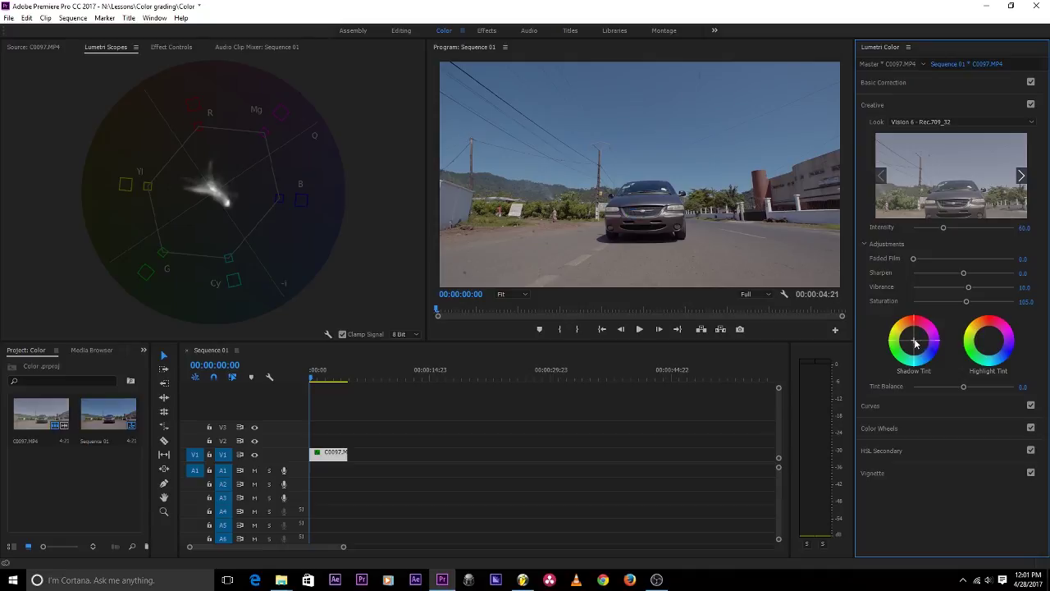
Step: Shift the creative Shadow Tint slightly toward blue and the Highlight Tint slightly toward yellow-green
{"action": "left_click_drag", "start_coordinate": [915, 341], "coordinate": [916, 344]}
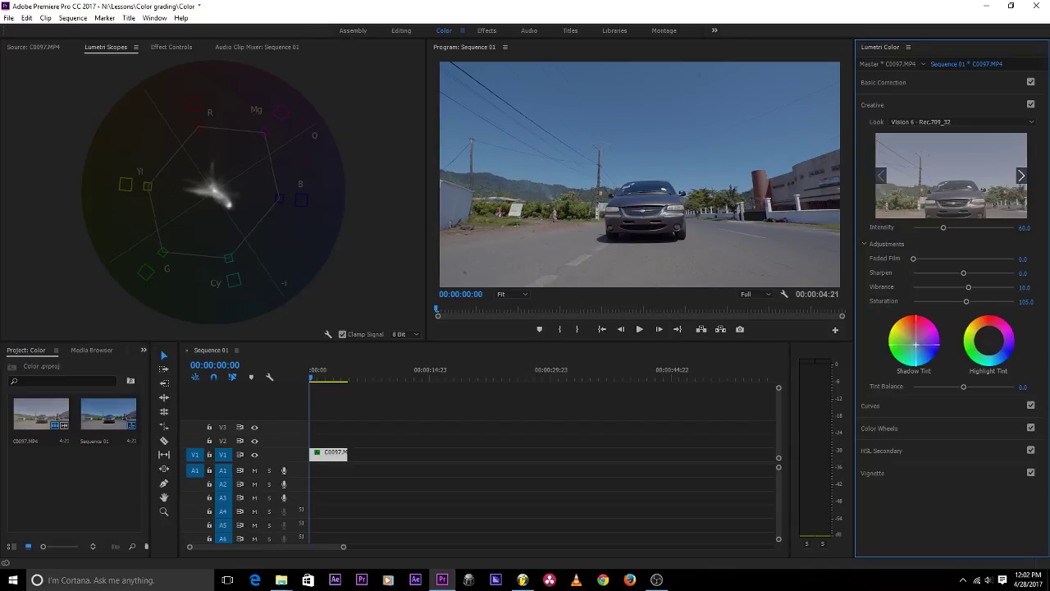
{"action": "left_click", "coordinate": [320, 371]}
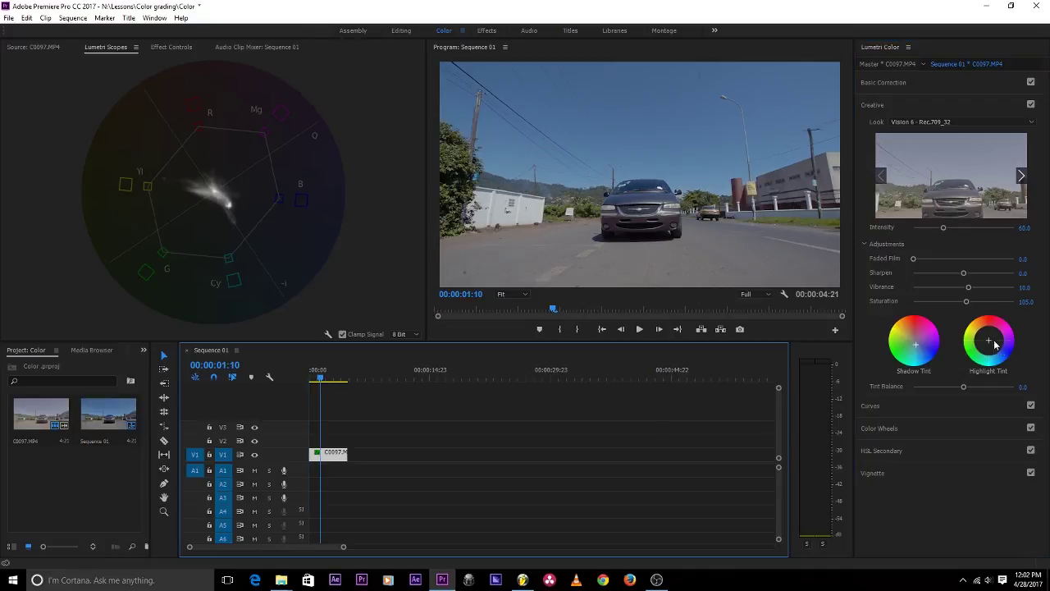
{"action": "left_click", "coordinate": [988, 340]}
{"action": "left_click_drag", "start_coordinate": [988, 340], "coordinate": [987, 338]}
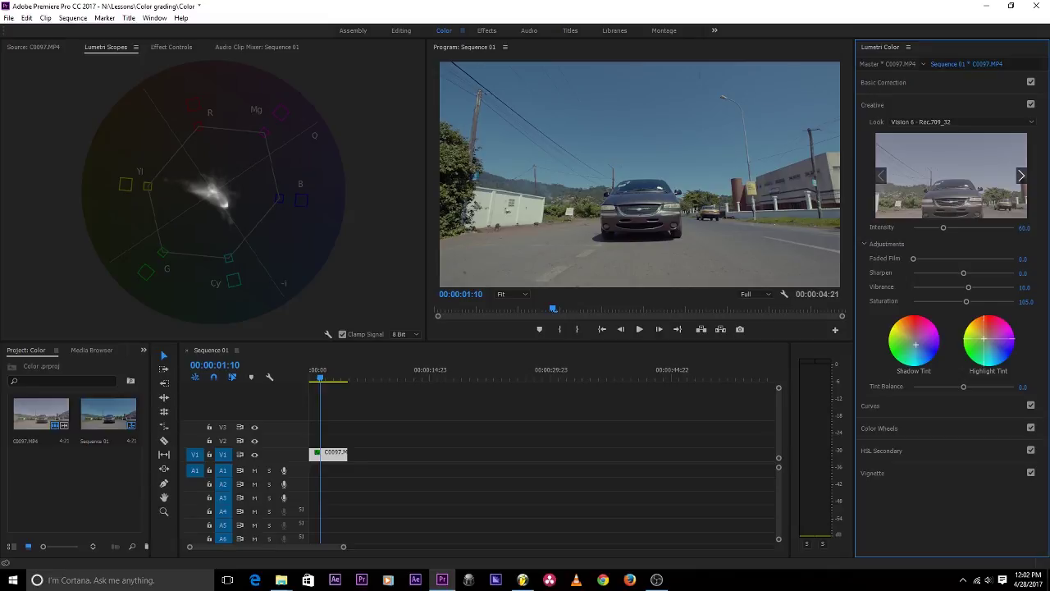
{"action": "left_click_drag", "start_coordinate": [984, 338], "coordinate": [986, 339]}
Step: Play the sequence from the start to review the tinted grade, and return to the first frame
{"action": "left_click_drag", "start_coordinate": [320, 379], "coordinate": [305, 380]}
{"action": "key", "text": "space"}
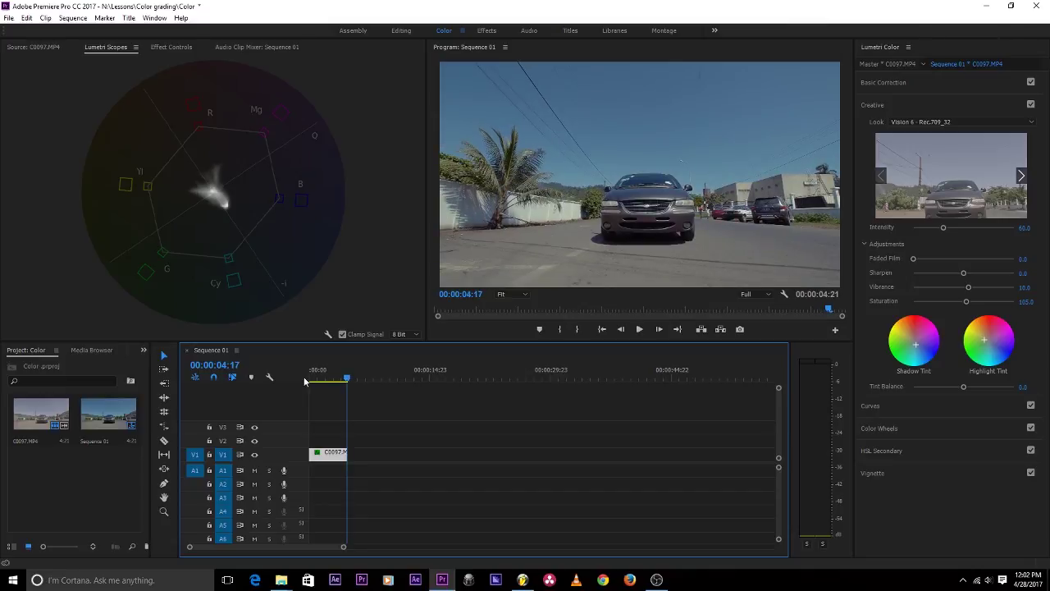
{"action": "left_click", "coordinate": [310, 373]}
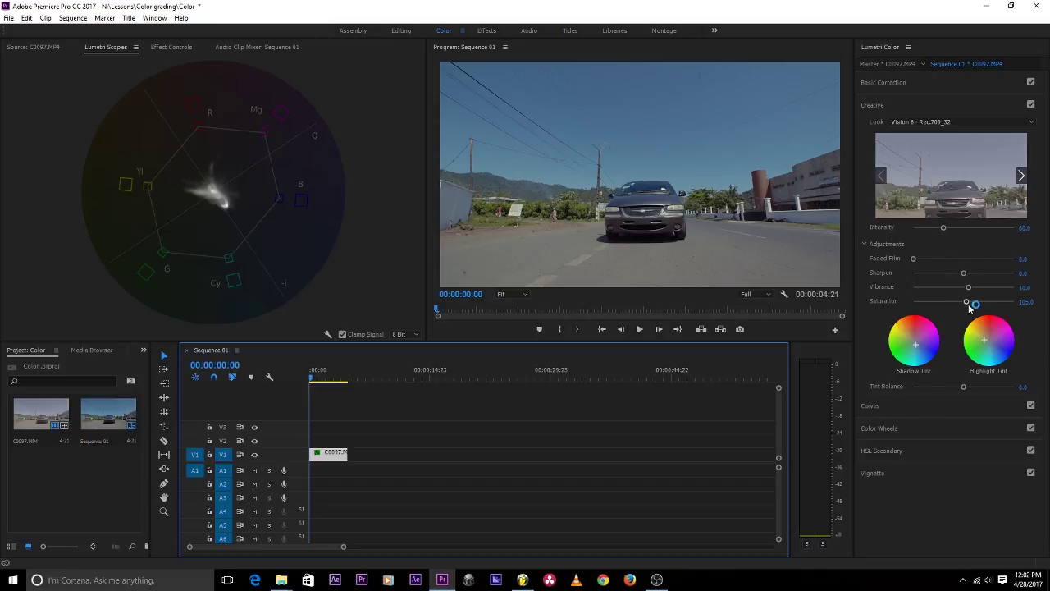
Step: Try a creative Saturation of about 160, undo it, and re-enter the Saturation as 105
{"action": "left_click_drag", "start_coordinate": [965, 302], "coordinate": [994, 299]}
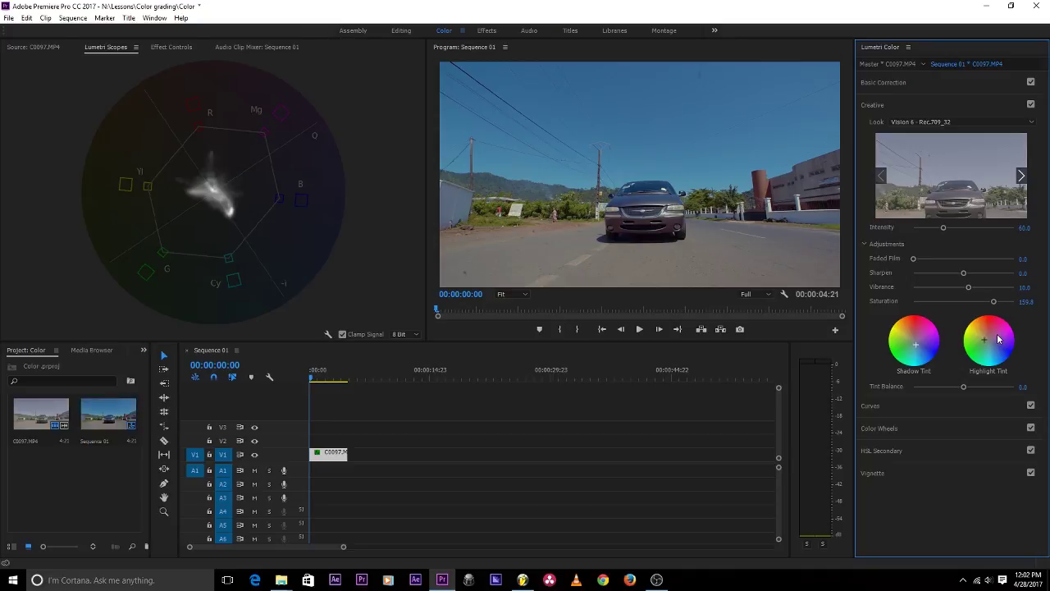
{"action": "key", "text": "ctrl+z"}
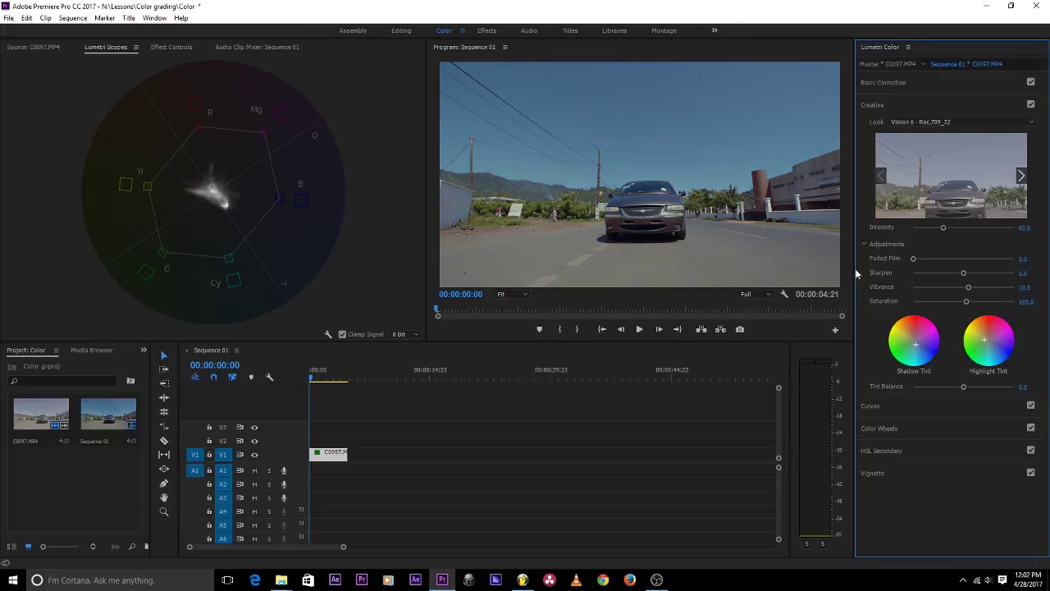
{"action": "left_click", "coordinate": [1029, 301]}
{"action": "type", "text": "1"}
{"action": "key", "text": "Return"}
{"action": "left_click", "coordinate": [1028, 301]}
{"action": "type", "text": "105"}
{"action": "key", "text": "Return"}
Step: Open the Curves section and view the red and green channel curves before returning to the white master curve
{"action": "left_click", "coordinate": [893, 407]}
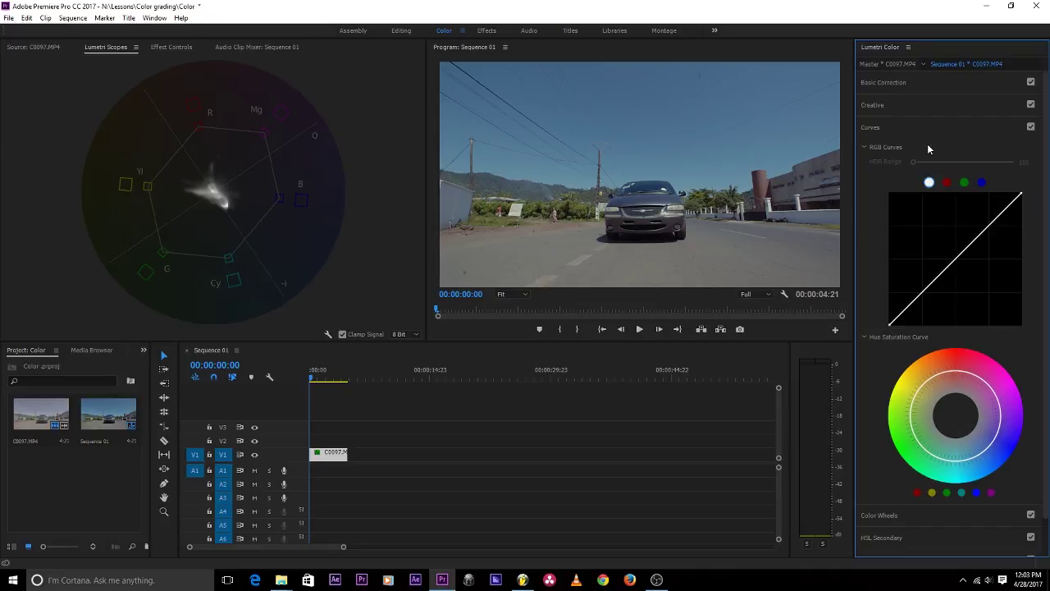
{"action": "left_click", "coordinate": [948, 183]}
{"action": "left_click", "coordinate": [964, 182]}
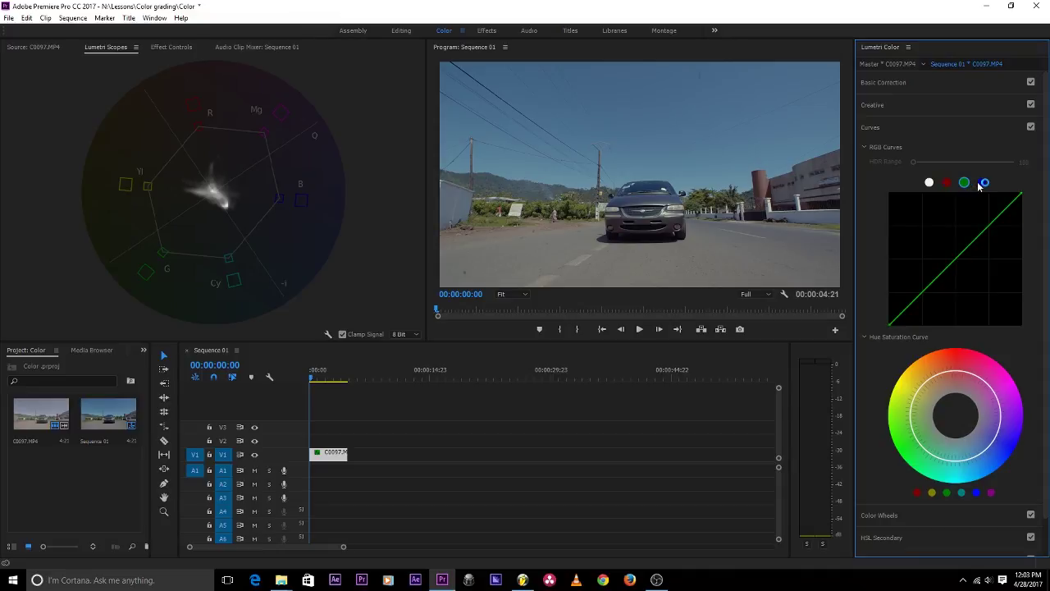
{"action": "left_click", "coordinate": [929, 183]}
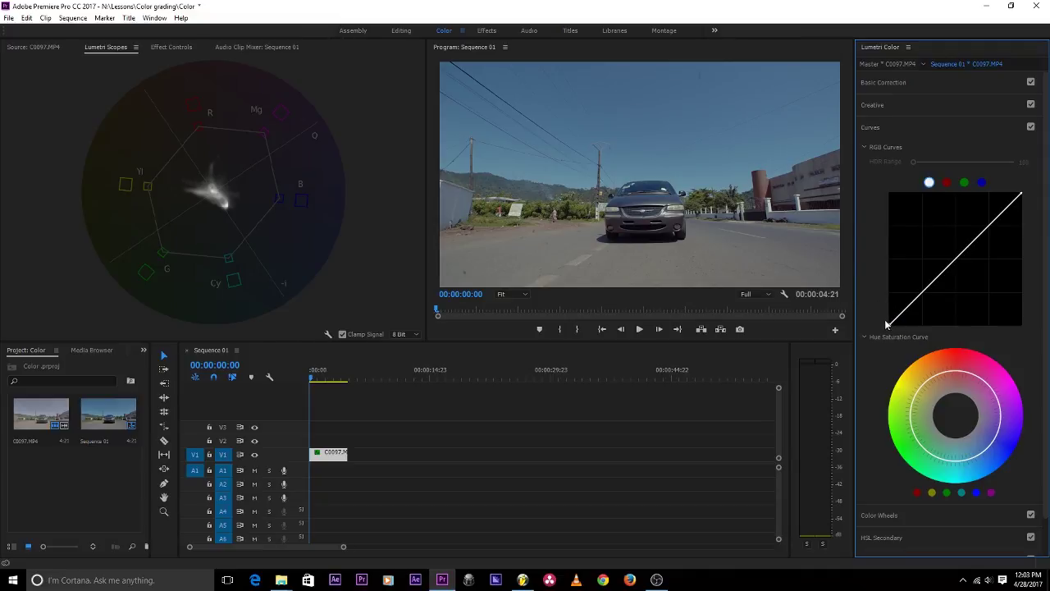
Step: Raise the black end of the master RGB curve for faded blacks, adding a shadow point and a midtone point near the diagonal
{"action": "left_click_drag", "start_coordinate": [893, 327], "coordinate": [907, 305]}
{"action": "left_click", "coordinate": [320, 373]}
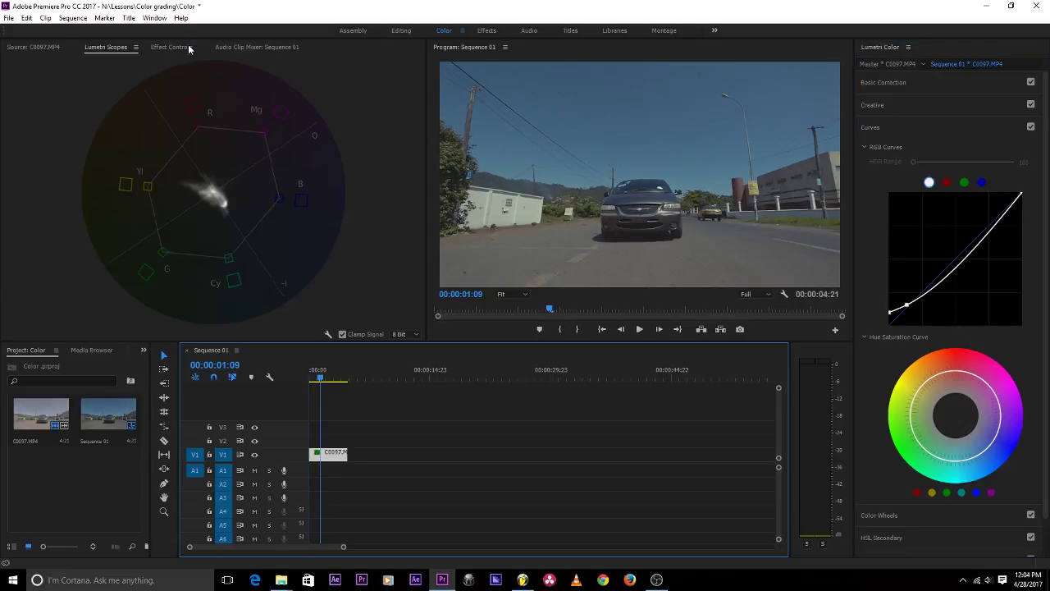
{"action": "left_click_drag", "start_coordinate": [969, 265], "coordinate": [964, 257]}
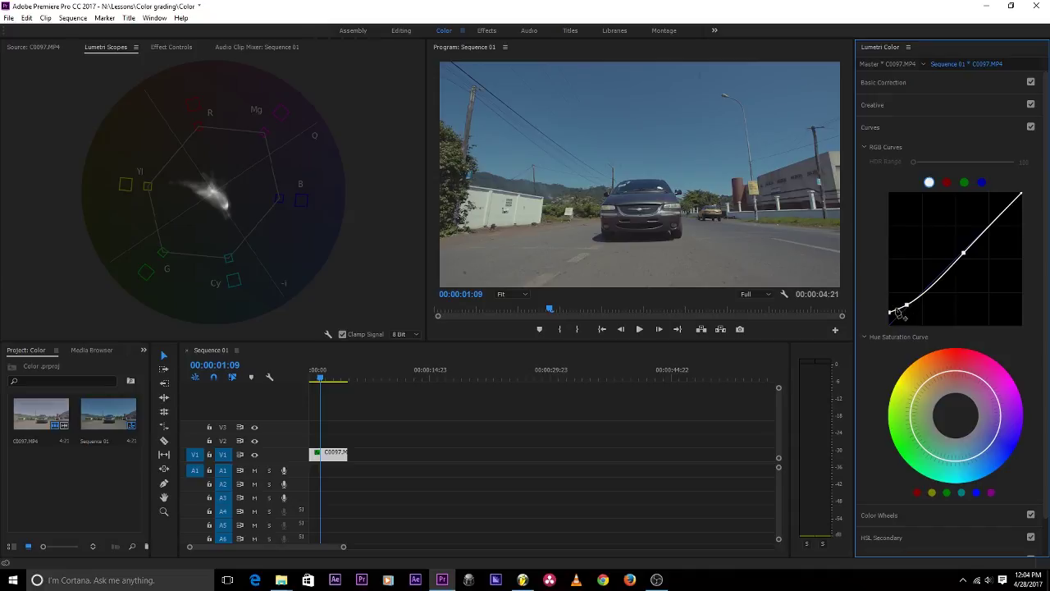
{"action": "left_click_drag", "start_coordinate": [892, 314], "coordinate": [890, 313]}
{"action": "left_click_drag", "start_coordinate": [967, 258], "coordinate": [967, 254]}
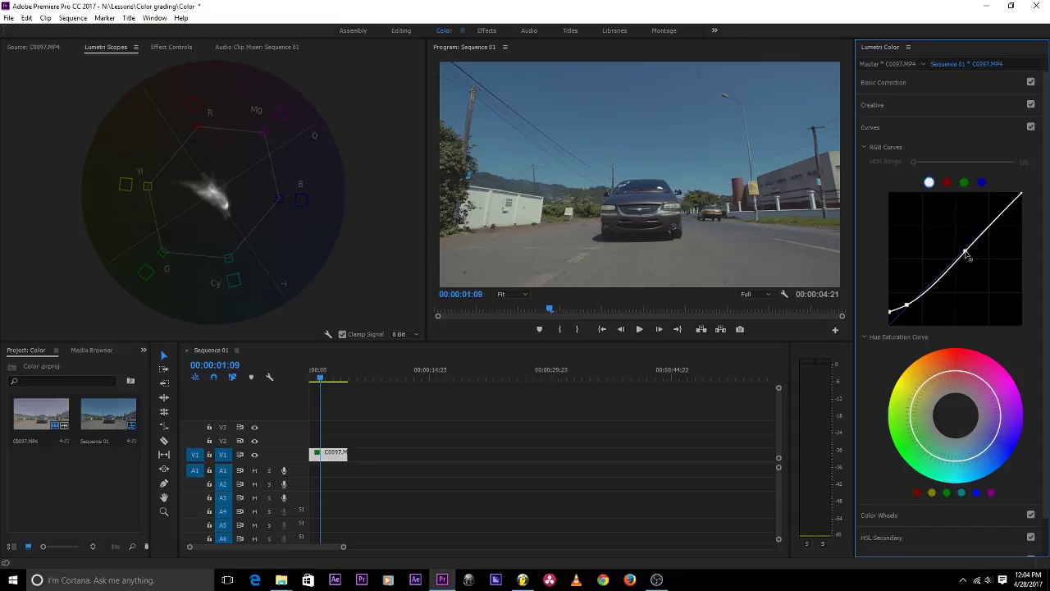
Step: Play the sequence from near its start to review the curve adjustment, and stop at about two seconds
{"action": "left_click", "coordinate": [315, 371]}
{"action": "key", "text": "space"}
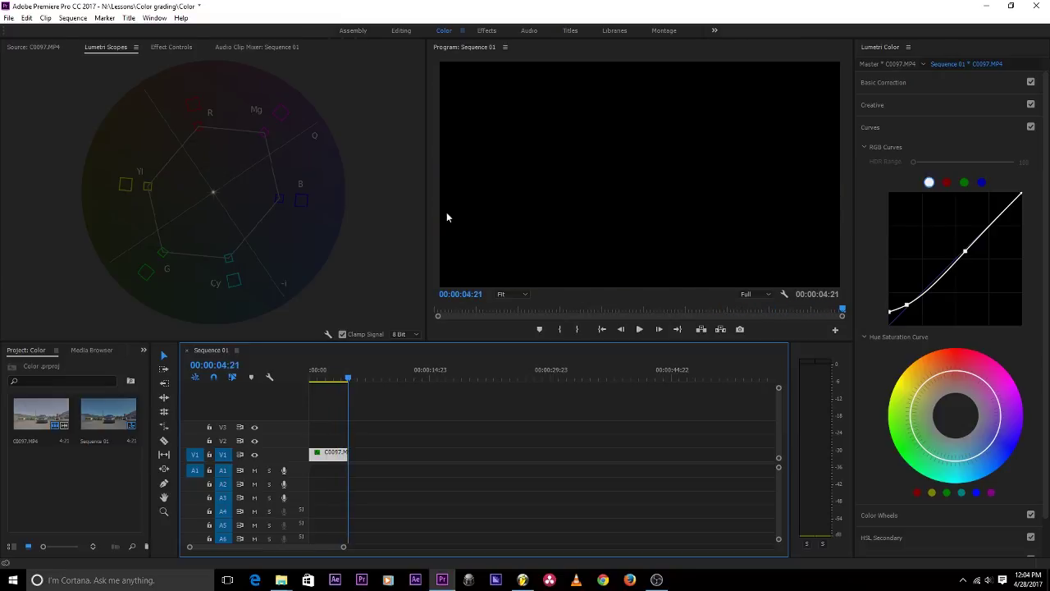
{"action": "left_click", "coordinate": [319, 376]}
{"action": "key", "text": "space"}
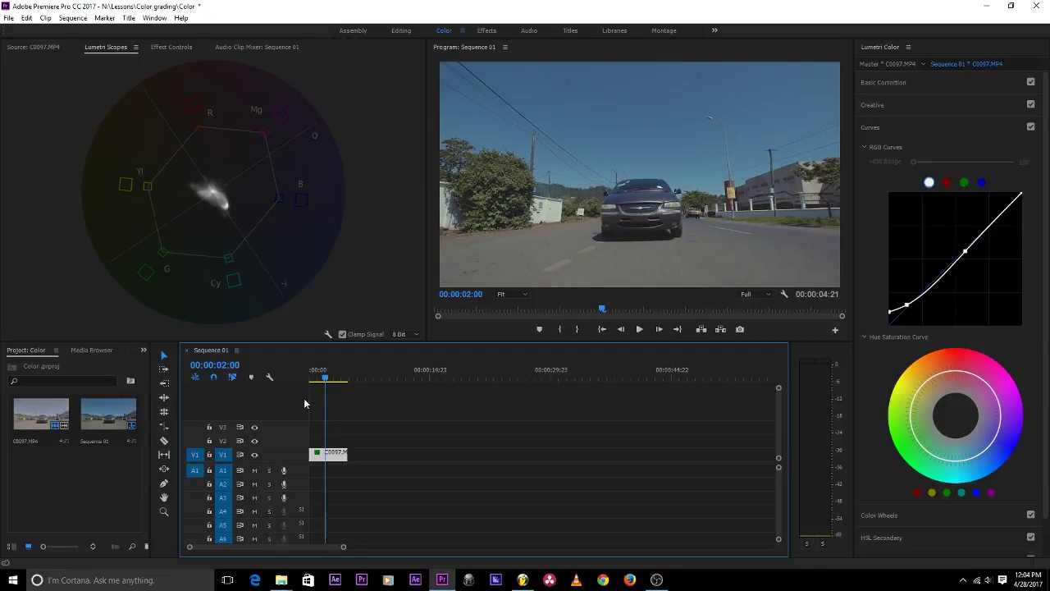
Step: Add blue and cyan control points to the Hue Saturation Curve, try boosting the blue saturation, and undo the boost
{"action": "left_click", "coordinate": [976, 492]}
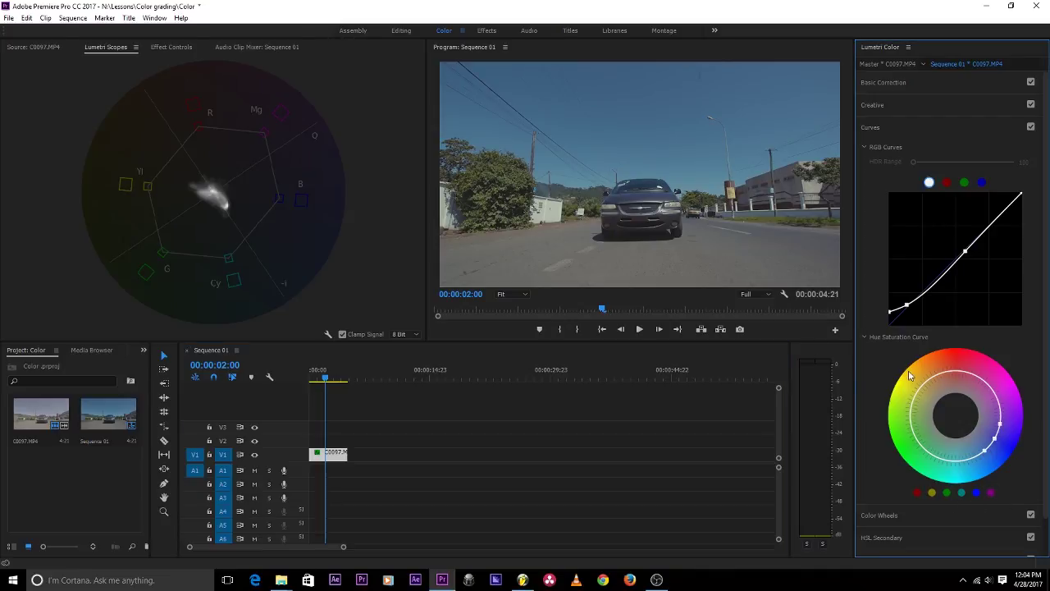
{"action": "left_click", "coordinate": [963, 493]}
{"action": "left_click_drag", "start_coordinate": [985, 450], "coordinate": [997, 472]}
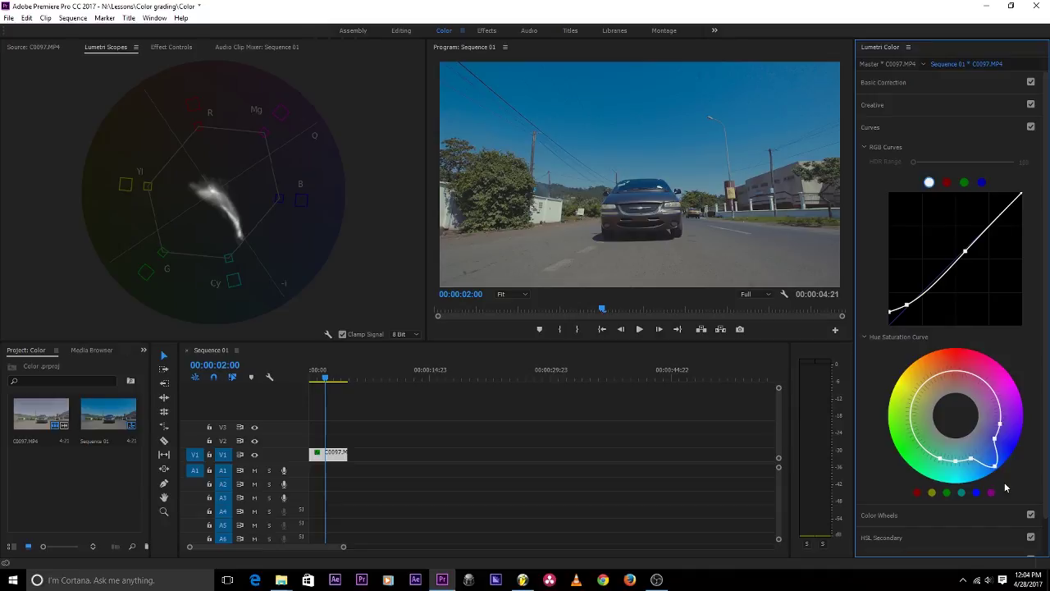
{"action": "key", "text": "ctrl+z"}
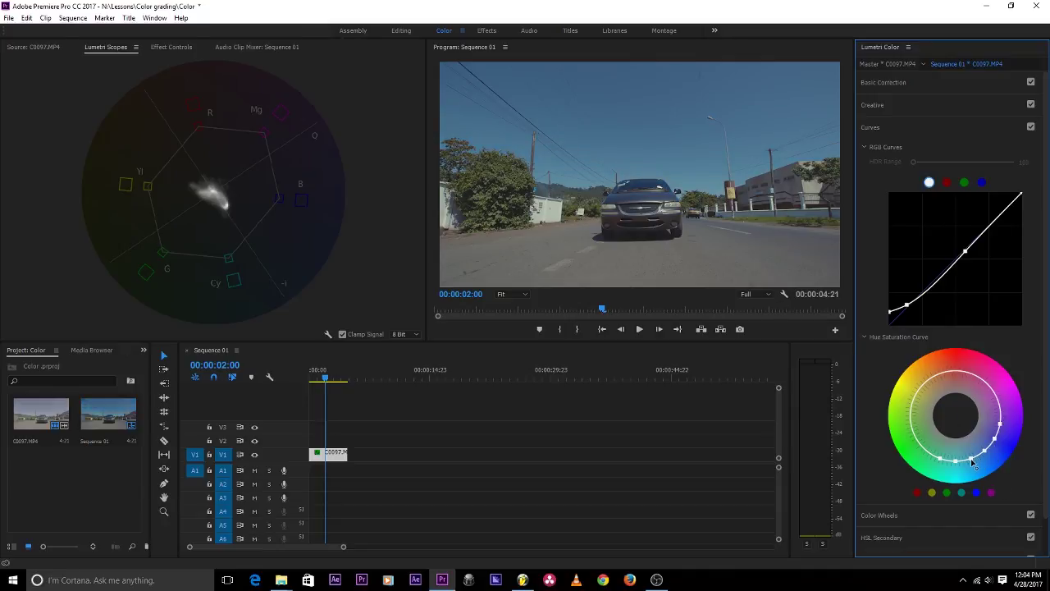
Step: Return to the first frame and play the sequence to review the clip with the curves applied
{"action": "left_click", "coordinate": [325, 425]}
{"action": "key", "text": "Home"}
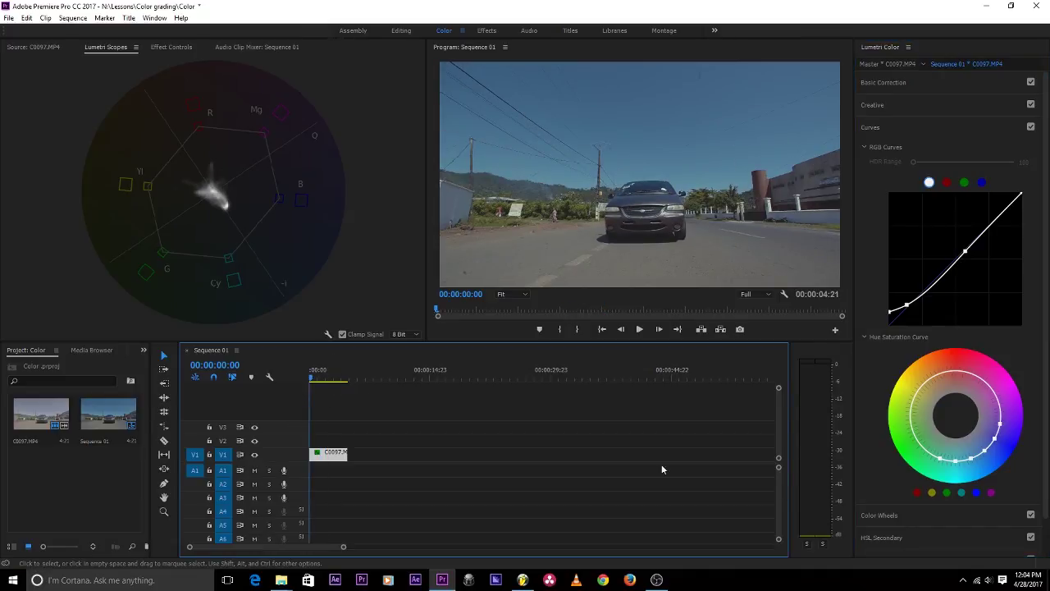
{"action": "key", "text": "space"}
Step: Open Color Wheels and shift the Midtones slightly toward green and the Shadows slightly toward yellow
{"action": "left_click", "coordinate": [879, 515]}
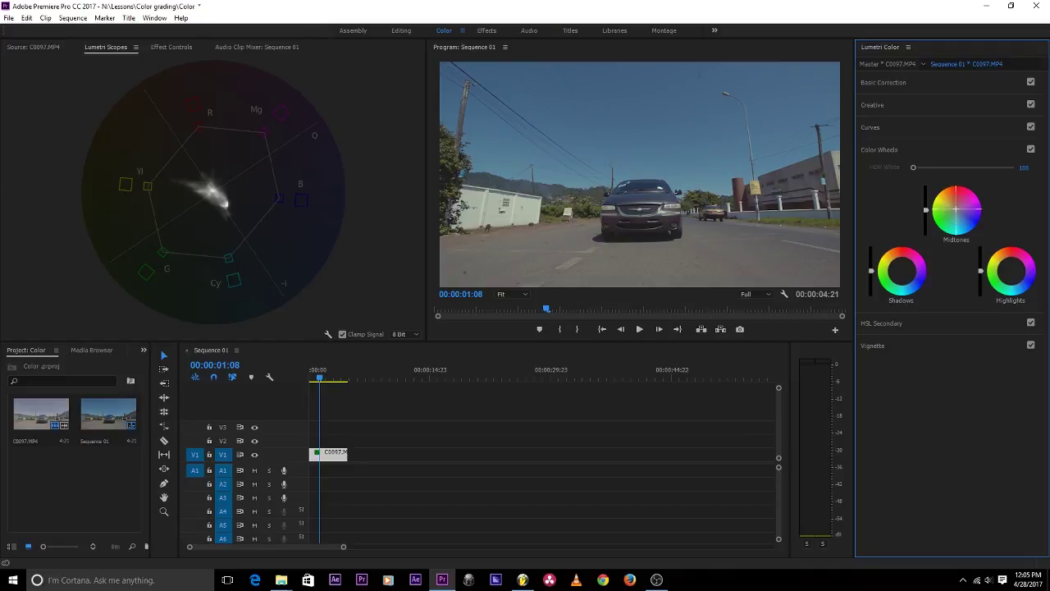
{"action": "left_click_drag", "start_coordinate": [956, 211], "coordinate": [957, 210]}
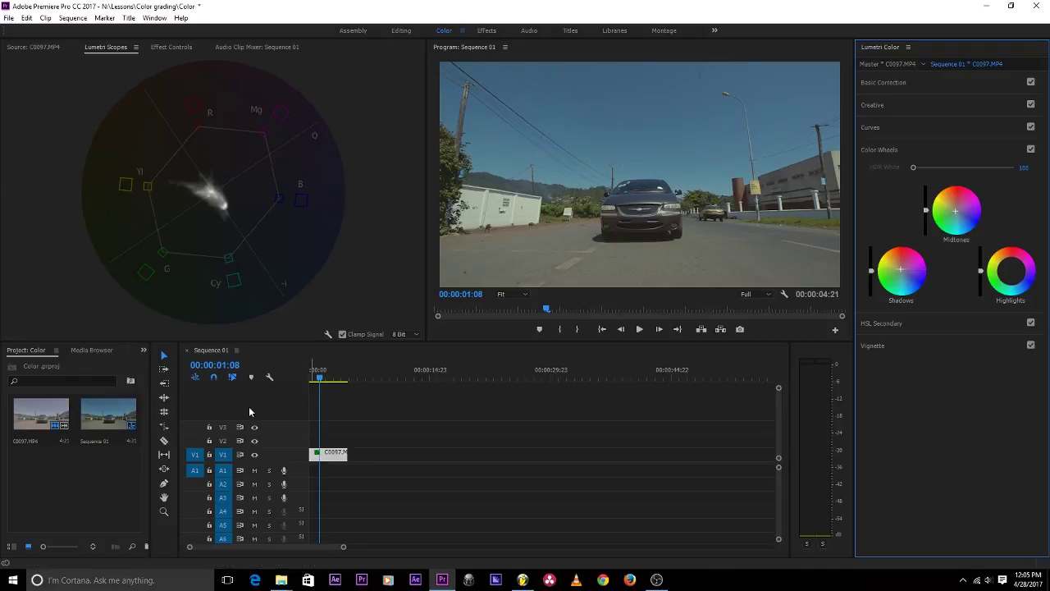
Step: Play the sequence and compare the clip with the Color Wheels correction off and on, leaving it enabled
{"action": "left_click", "coordinate": [310, 377]}
{"action": "key", "text": "space"}
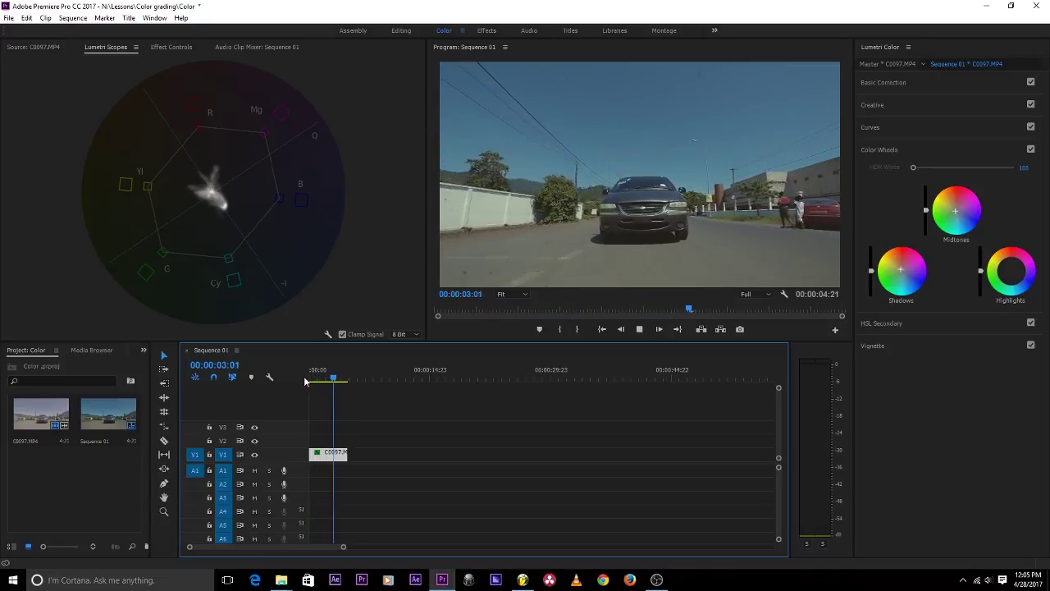
{"action": "key", "text": "space"}
{"action": "left_click", "coordinate": [1032, 149]}
{"action": "left_click", "coordinate": [1032, 149]}
{"action": "left_click", "coordinate": [1032, 149]}
{"action": "left_click", "coordinate": [1031, 149]}
{"action": "left_click", "coordinate": [1032, 149]}
{"action": "left_click", "coordinate": [1032, 150]}
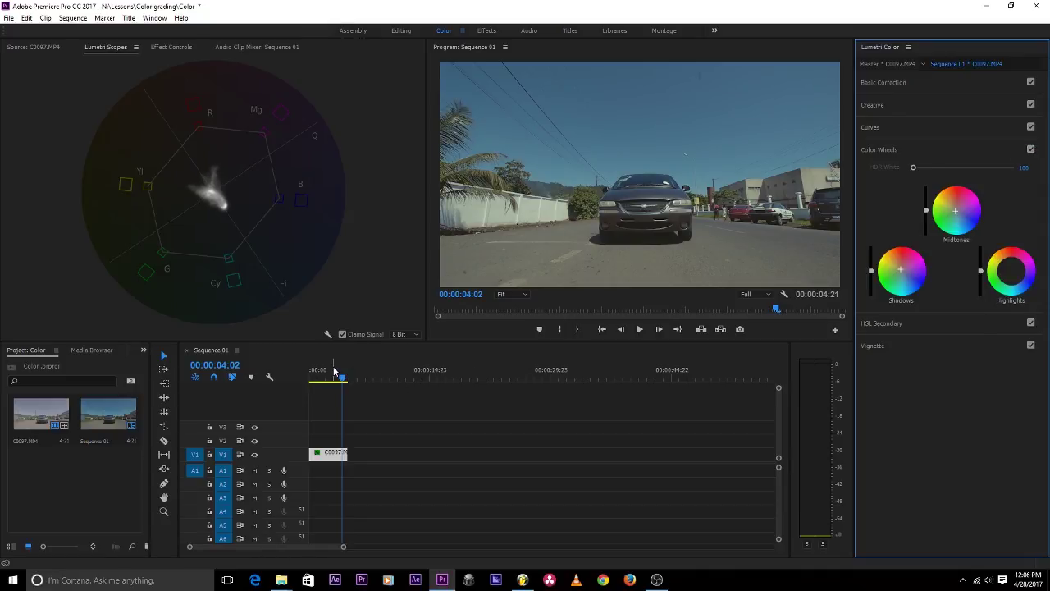
Step: Return to the first frame, save the project, and shift the Color Wheels' Highlights slightly toward blue
{"action": "key", "text": "Home"}
{"action": "key", "text": "ctrl+s"}
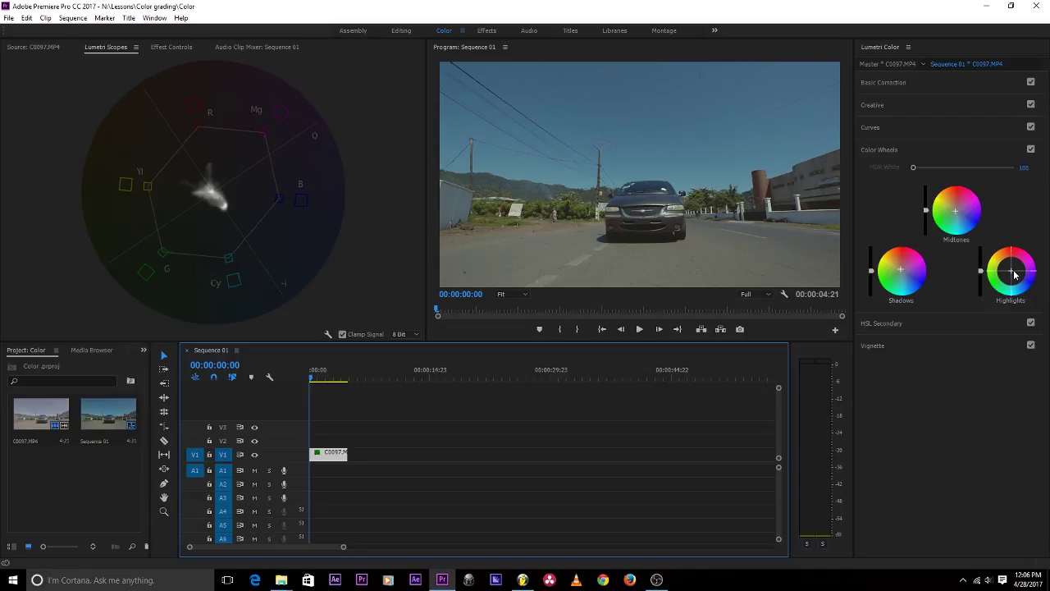
{"action": "left_click_drag", "start_coordinate": [1015, 274], "coordinate": [1013, 272]}
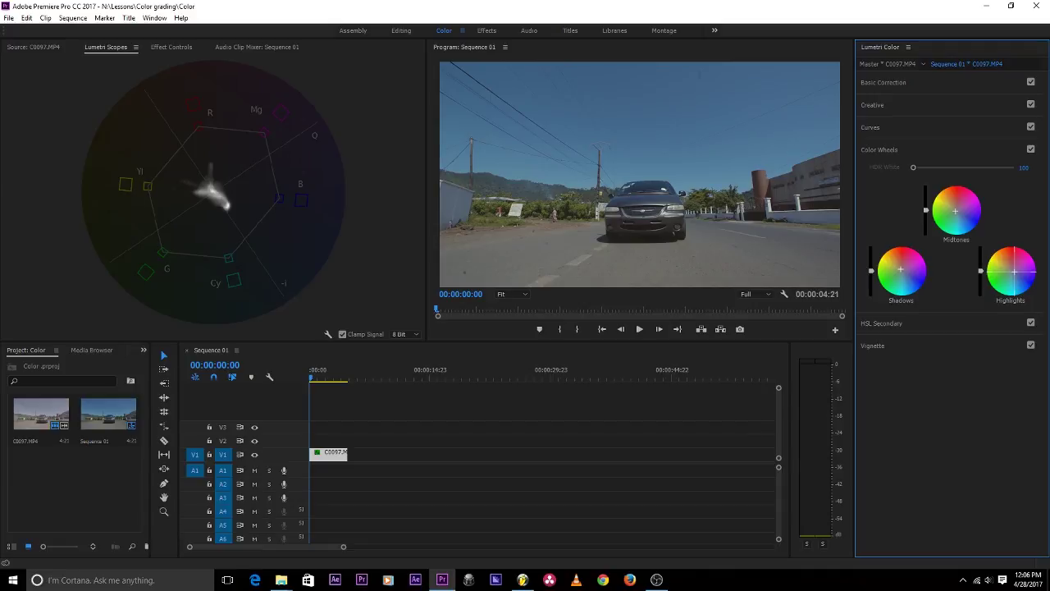
{"action": "left_click", "coordinate": [280, 394]}
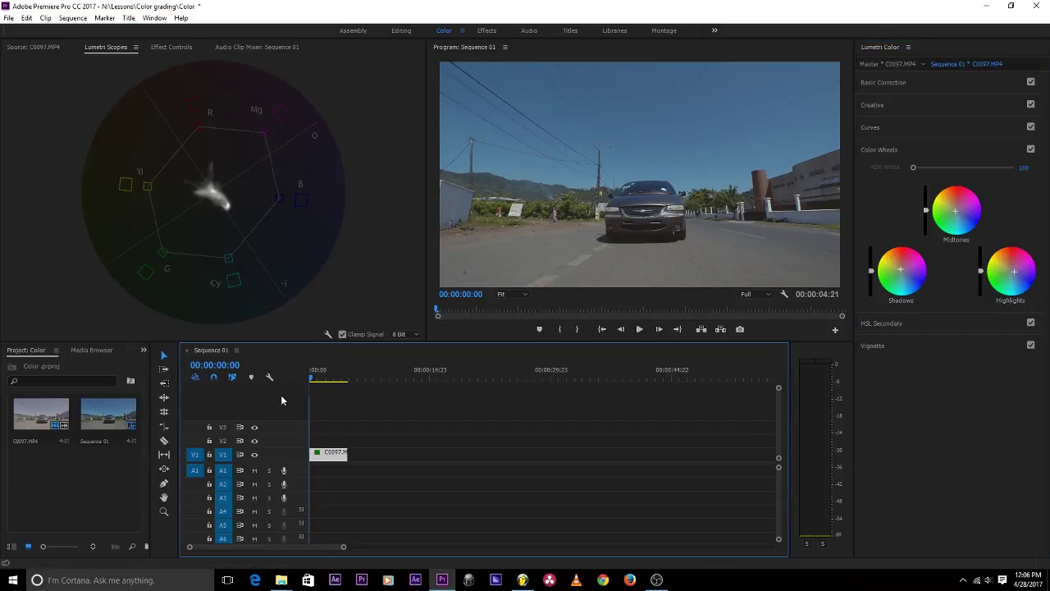
Step: Play the sequence to review the Color Wheels grade, and save the project back at the first frame
{"action": "key", "text": "space"}
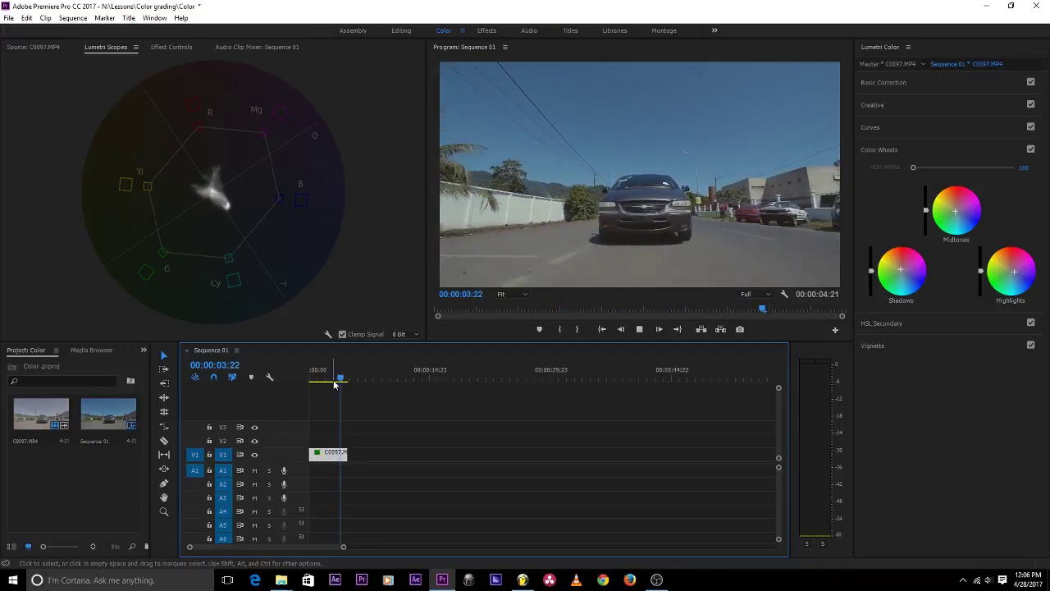
{"action": "key", "text": "space"}
{"action": "key", "text": "Home"}
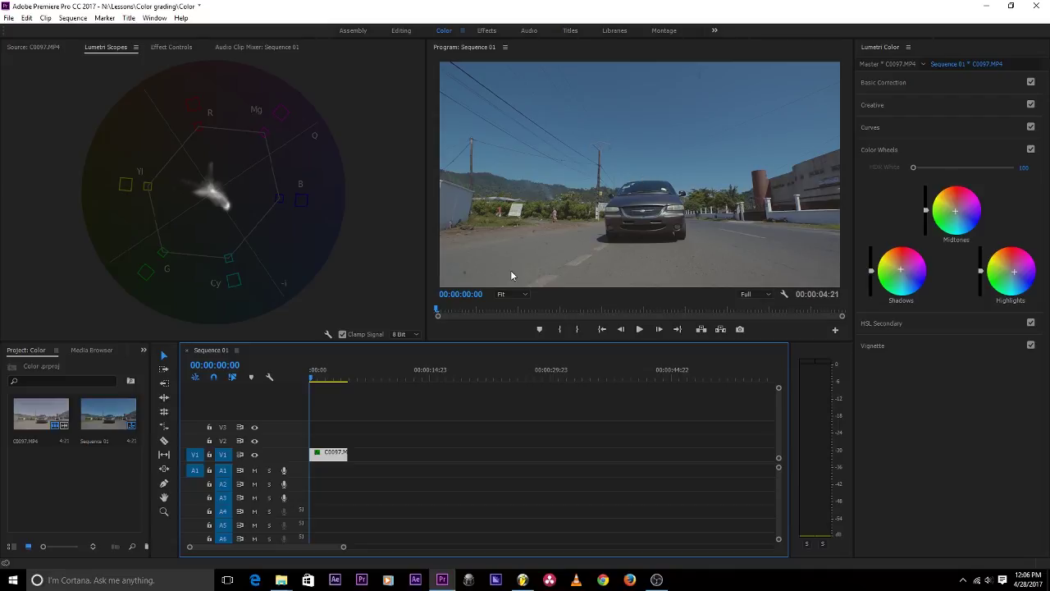
{"action": "key", "text": "ctrl+s"}
Step: Create a 1920 × 1080 adjustment layer at 23.976 fps and place it on V3 above the clip, checking it in playback
{"action": "key", "text": "shift+5"}
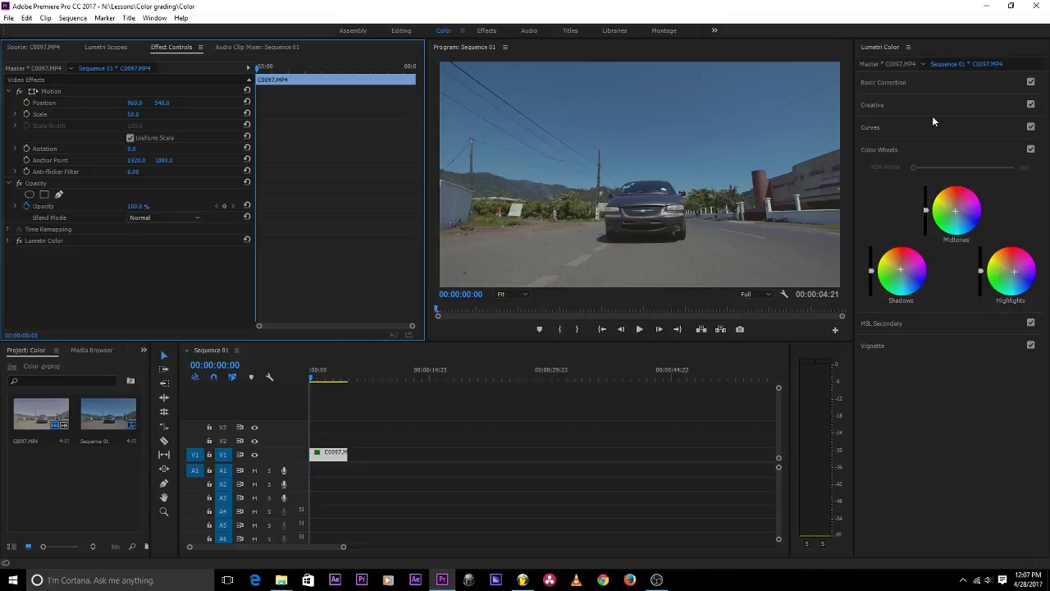
{"action": "left_click", "coordinate": [144, 350]}
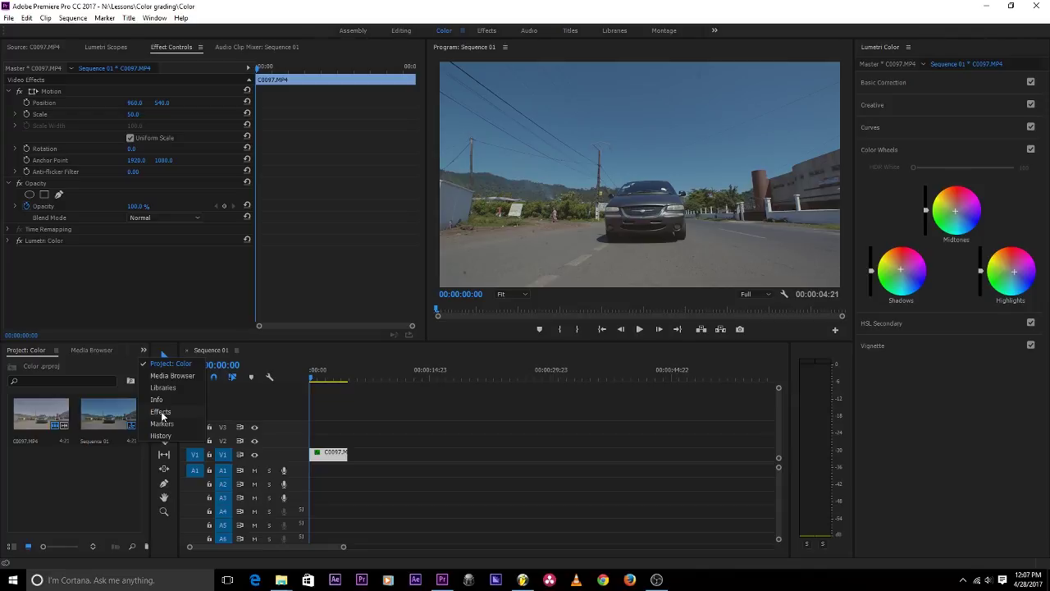
{"action": "key", "text": "Escape"}
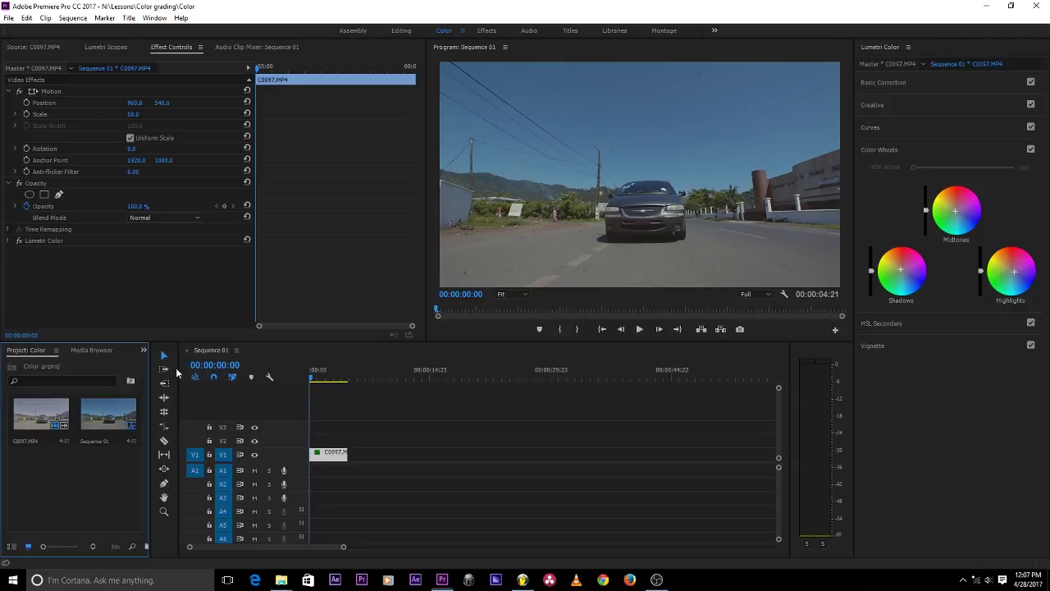
{"action": "left_click", "coordinate": [146, 546]}
{"action": "left_click", "coordinate": [146, 546]}
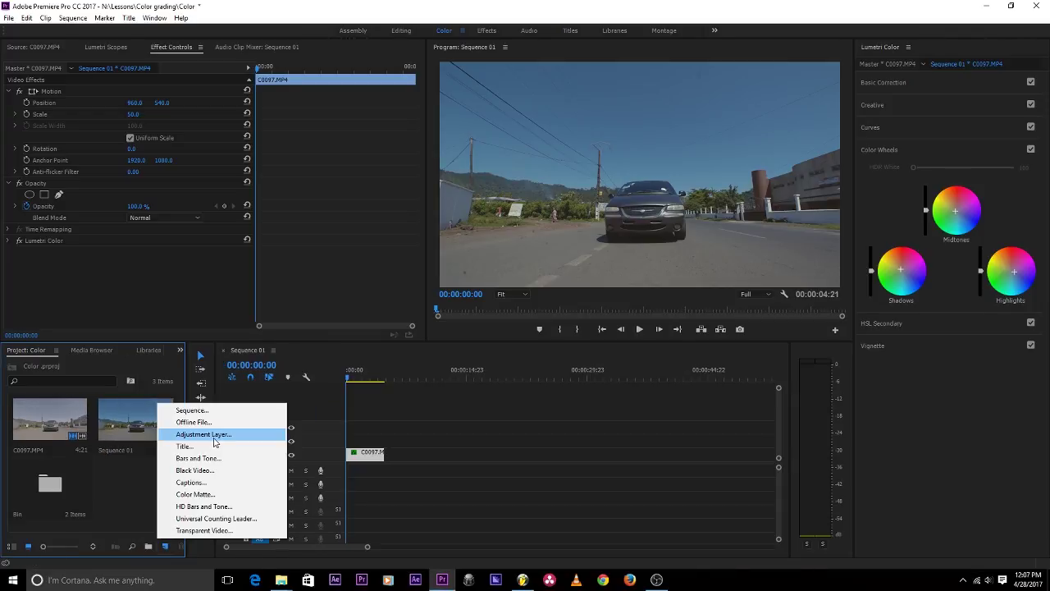
{"action": "left_click", "coordinate": [222, 435]}
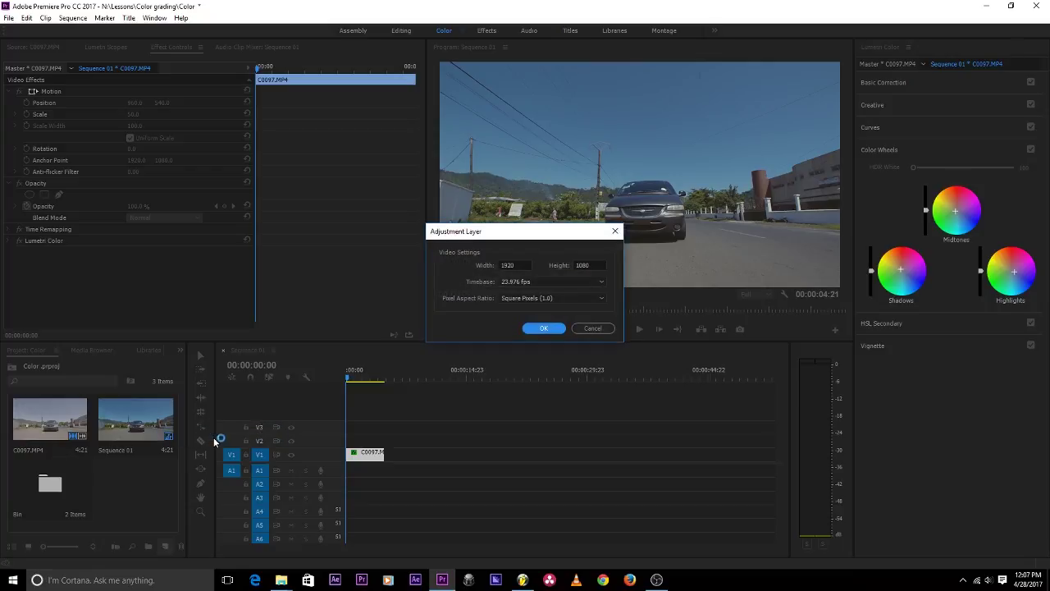
{"action": "left_click", "coordinate": [555, 332]}
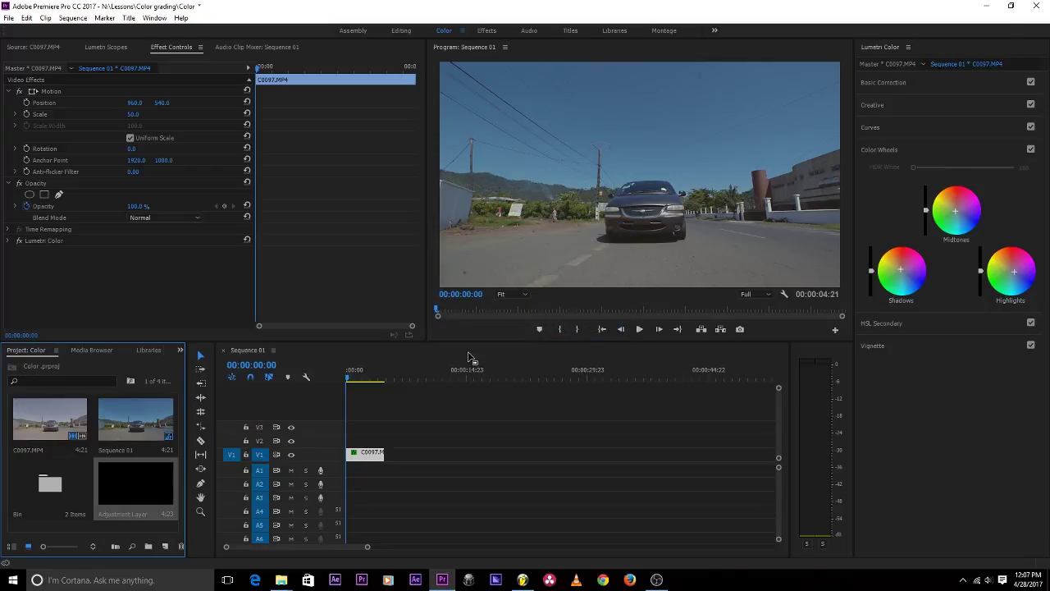
{"action": "left_click_drag", "start_coordinate": [140, 499], "coordinate": [358, 428]}
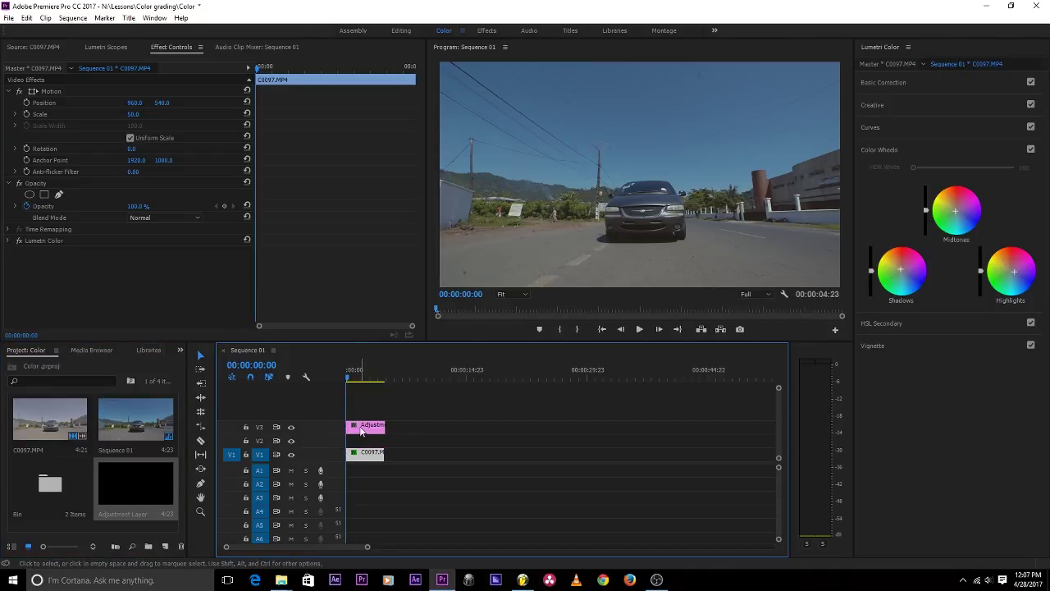
{"action": "key", "text": "space"}
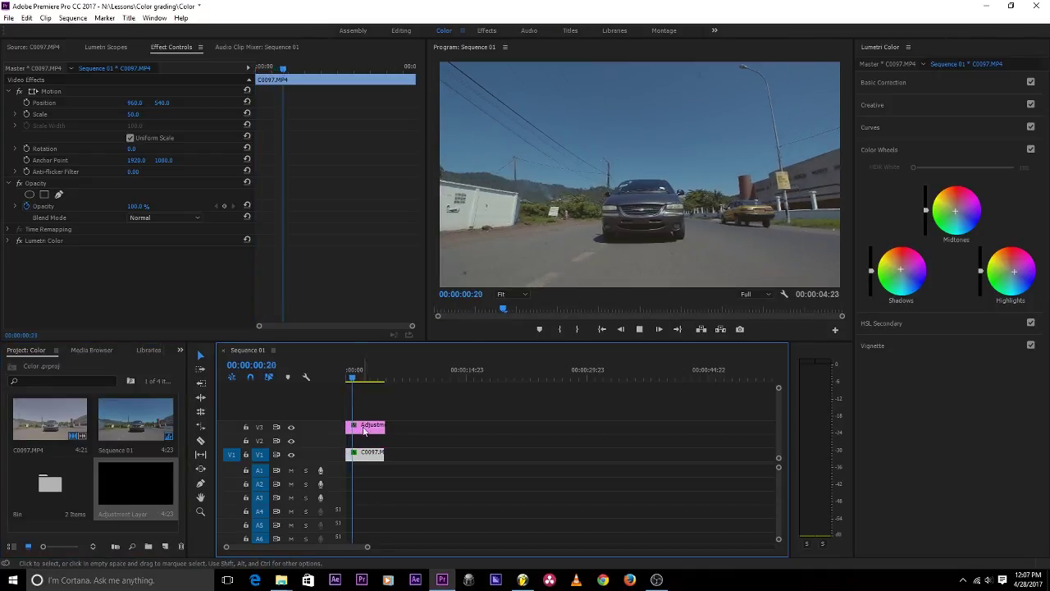
{"action": "left_click", "coordinate": [349, 375]}
Step: Search the effects for "curve" and apply RGB Curves to the adjustment layer on V3
{"action": "left_click", "coordinate": [366, 425]}
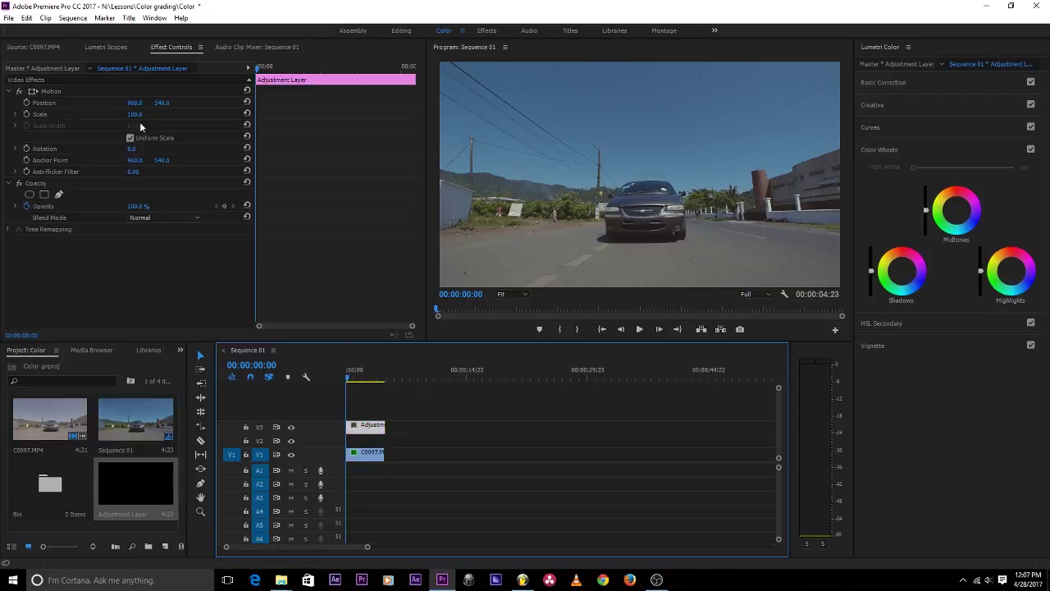
{"action": "left_click", "coordinate": [181, 352]}
{"action": "left_click", "coordinate": [197, 411]}
{"action": "left_click", "coordinate": [63, 363]}
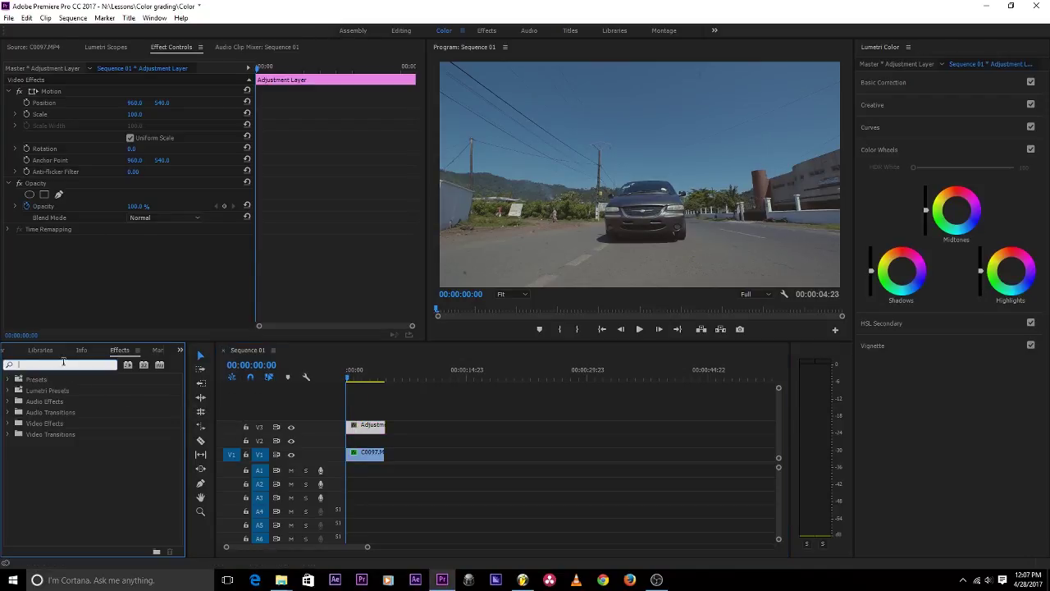
{"action": "type", "text": "cu"}
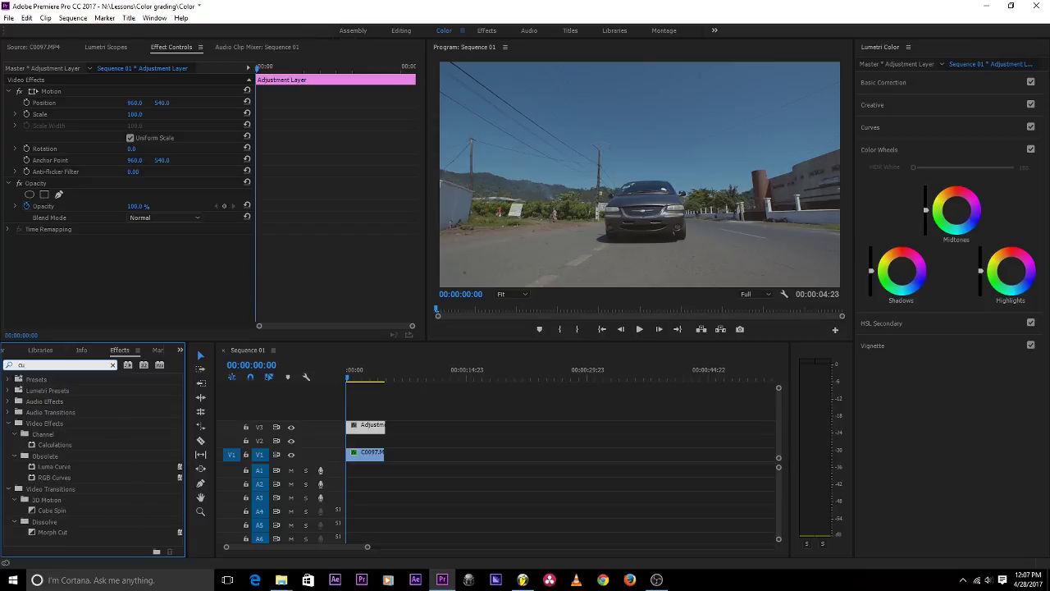
{"action": "type", "text": "rve"}
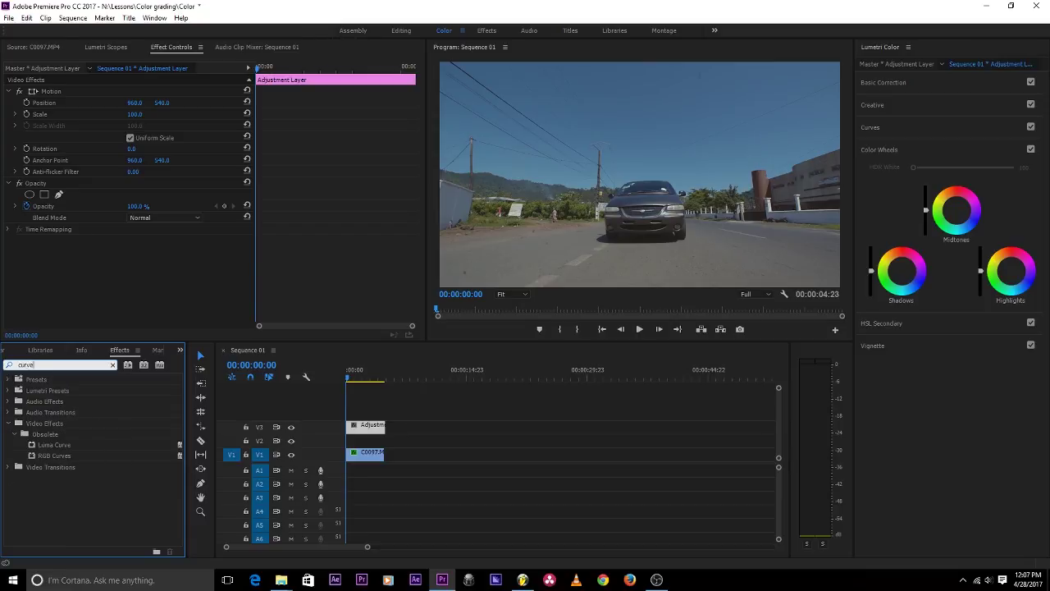
{"action": "left_click_drag", "start_coordinate": [82, 457], "coordinate": [107, 270]}
{"action": "scroll", "coordinate": [273, 209], "scroll_direction": "down", "scroll_amount": 5}
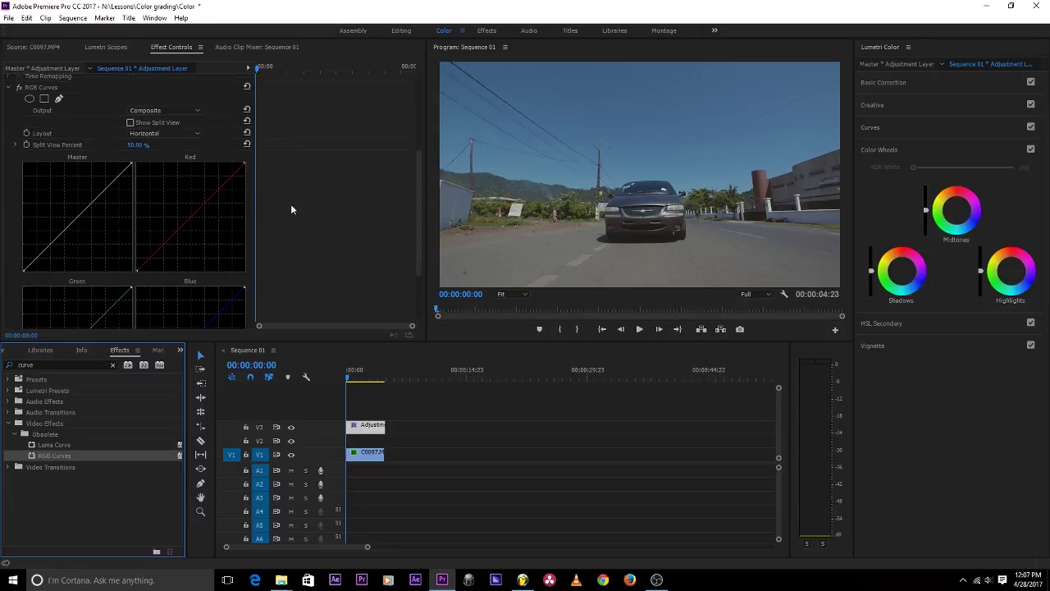
{"action": "scroll", "coordinate": [248, 209], "scroll_direction": "up", "scroll_amount": 4}
{"action": "scroll", "coordinate": [269, 208], "scroll_direction": "down", "scroll_amount": 2}
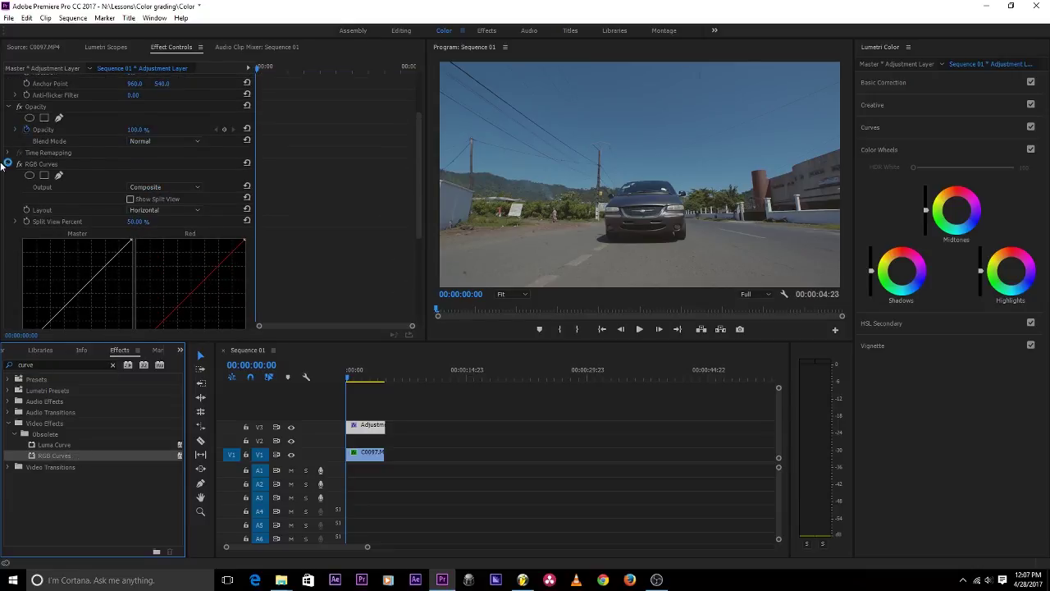
Step: Add a rectangular mask to the RGB Curves effect and move it up onto the sky
{"action": "left_click", "coordinate": [41, 166]}
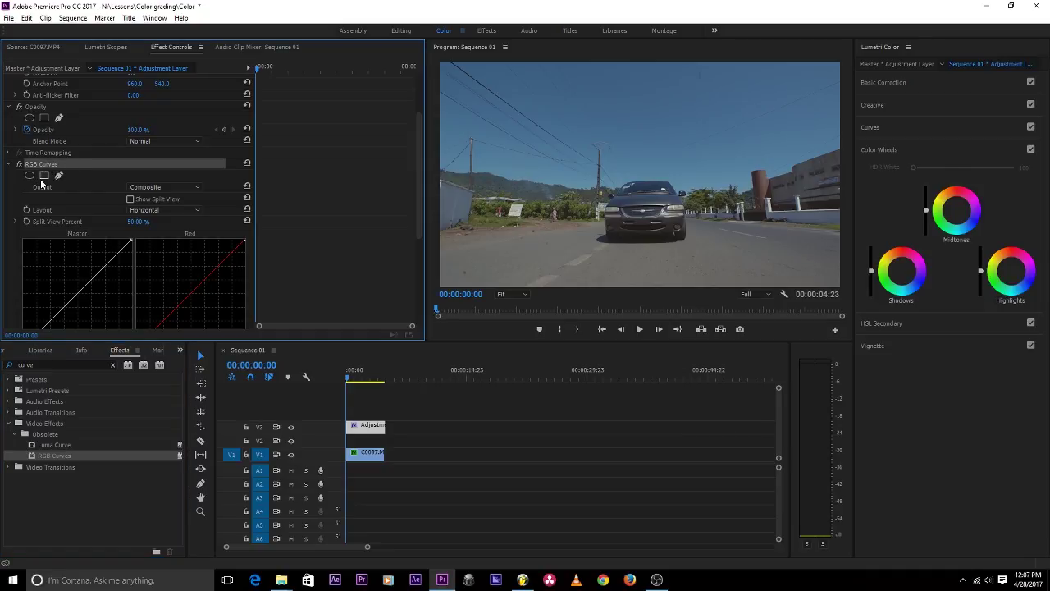
{"action": "left_click", "coordinate": [58, 176]}
{"action": "left_click", "coordinate": [44, 175]}
{"action": "left_click_drag", "start_coordinate": [664, 167], "coordinate": [659, 90]}
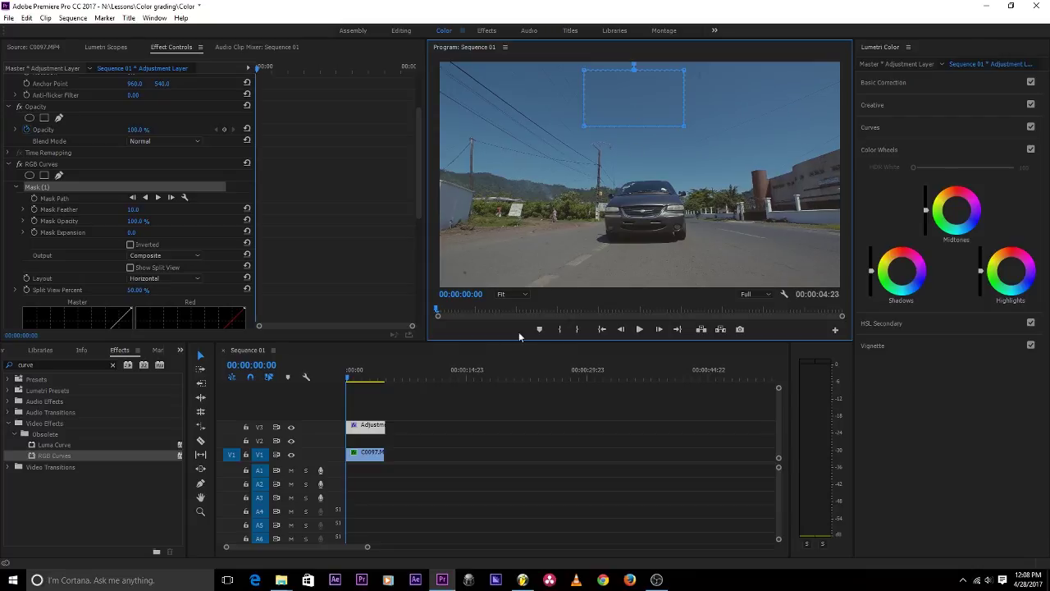
Step: Stretch the mask's corners beyond the top and sides of the frame to cover the sky, and widen its feather slightly
{"action": "left_click", "coordinate": [505, 293]}
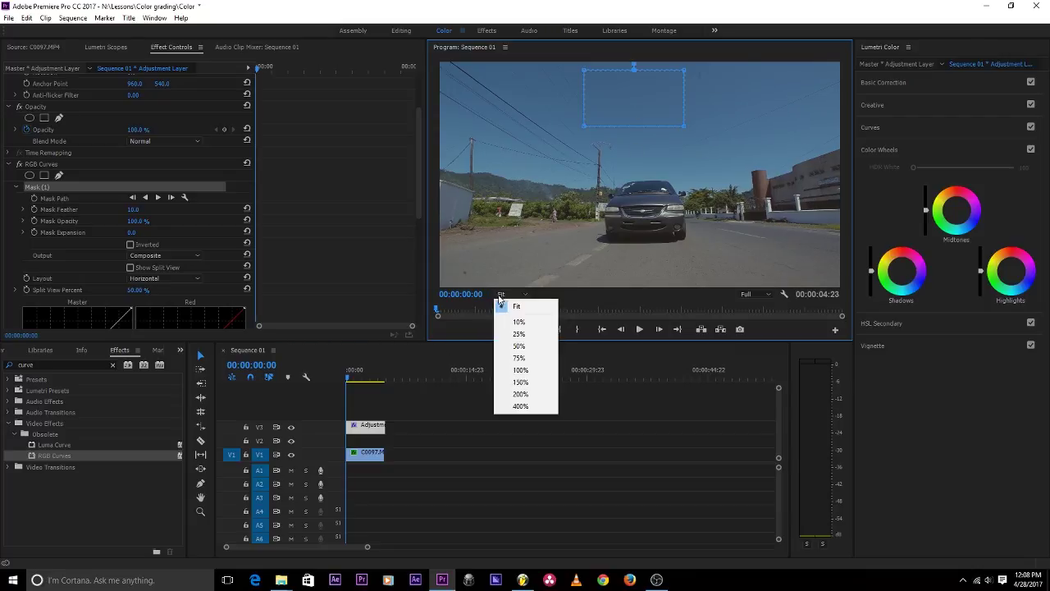
{"action": "left_click", "coordinate": [519, 345]}
{"action": "left_click", "coordinate": [503, 294]}
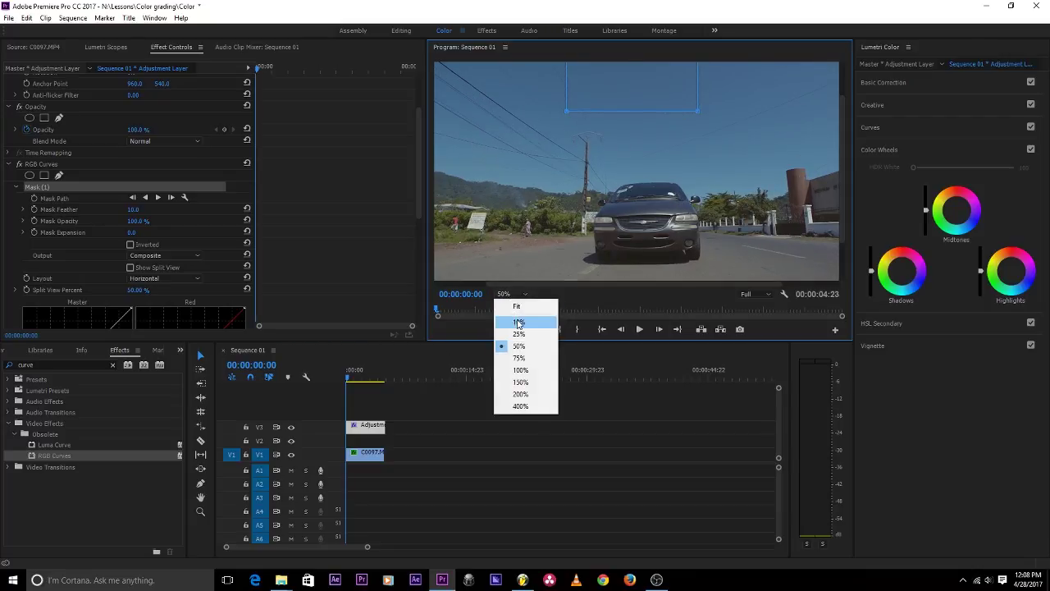
{"action": "left_click", "coordinate": [518, 322]}
{"action": "left_click", "coordinate": [504, 294]}
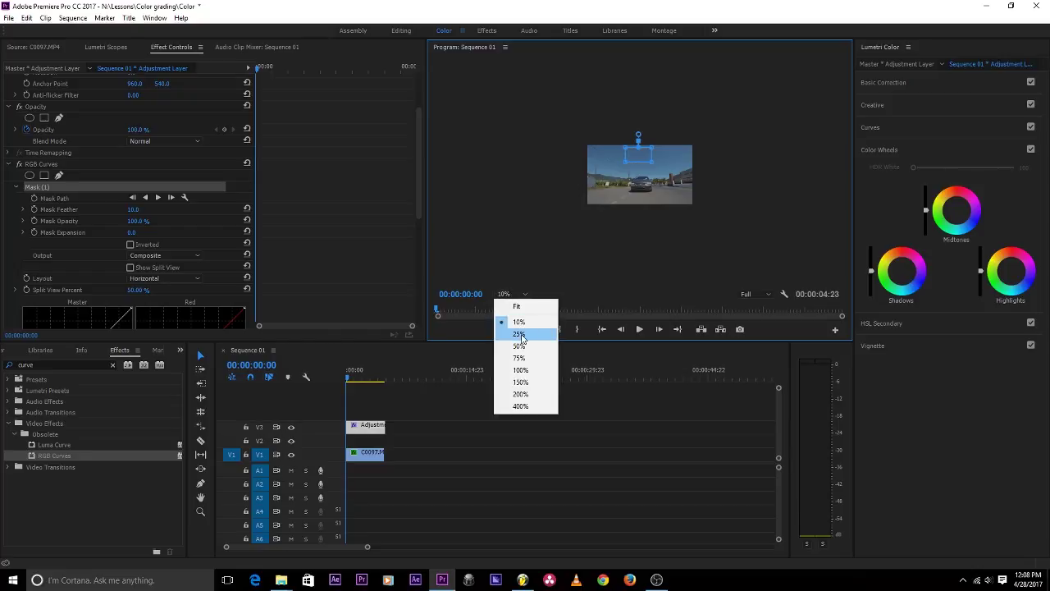
{"action": "left_click", "coordinate": [520, 334]}
{"action": "left_click_drag", "start_coordinate": [613, 119], "coordinate": [835, 164]}
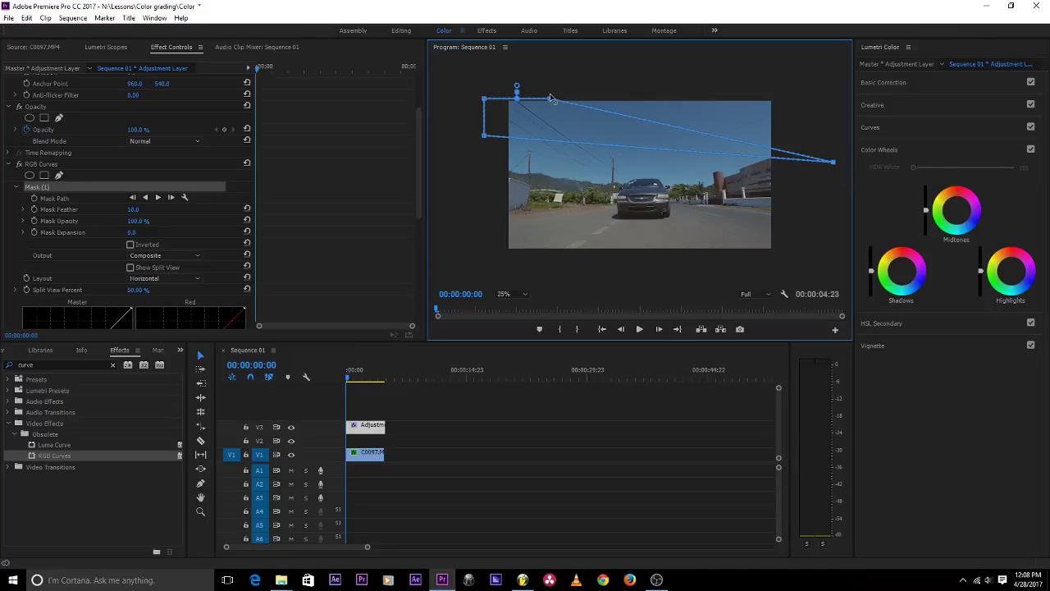
{"action": "left_click_drag", "start_coordinate": [551, 98], "coordinate": [823, 81]}
{"action": "left_click_drag", "start_coordinate": [834, 161], "coordinate": [823, 140]}
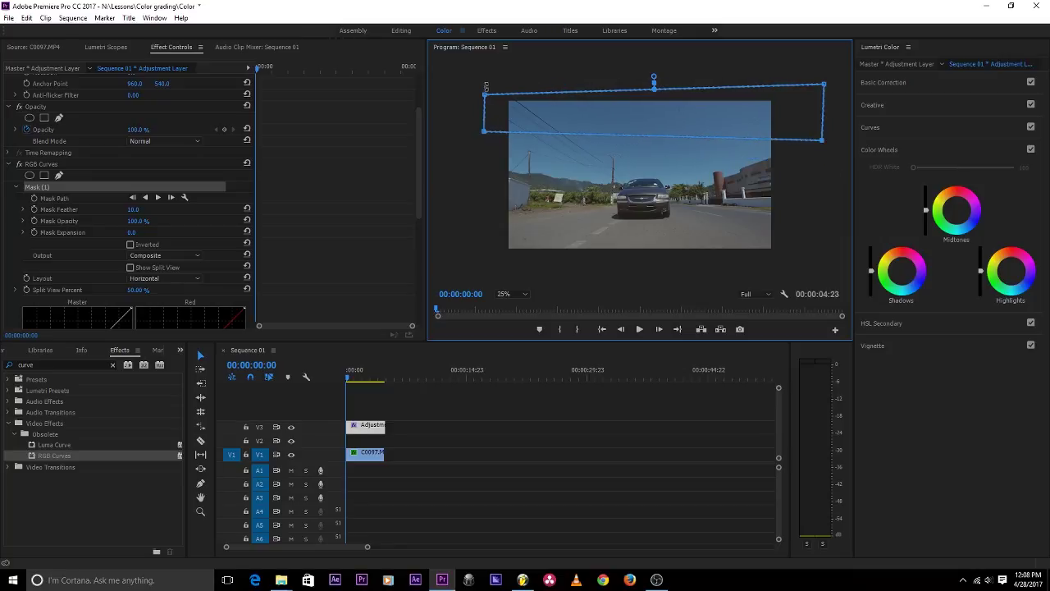
{"action": "left_click_drag", "start_coordinate": [483, 95], "coordinate": [490, 78]}
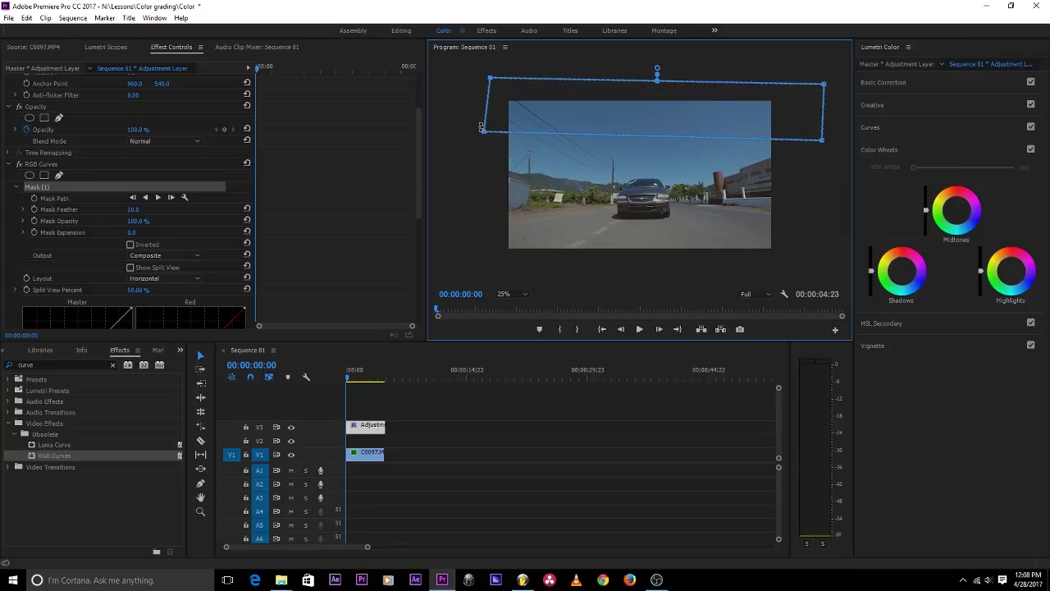
{"action": "left_click_drag", "start_coordinate": [482, 128], "coordinate": [479, 155]}
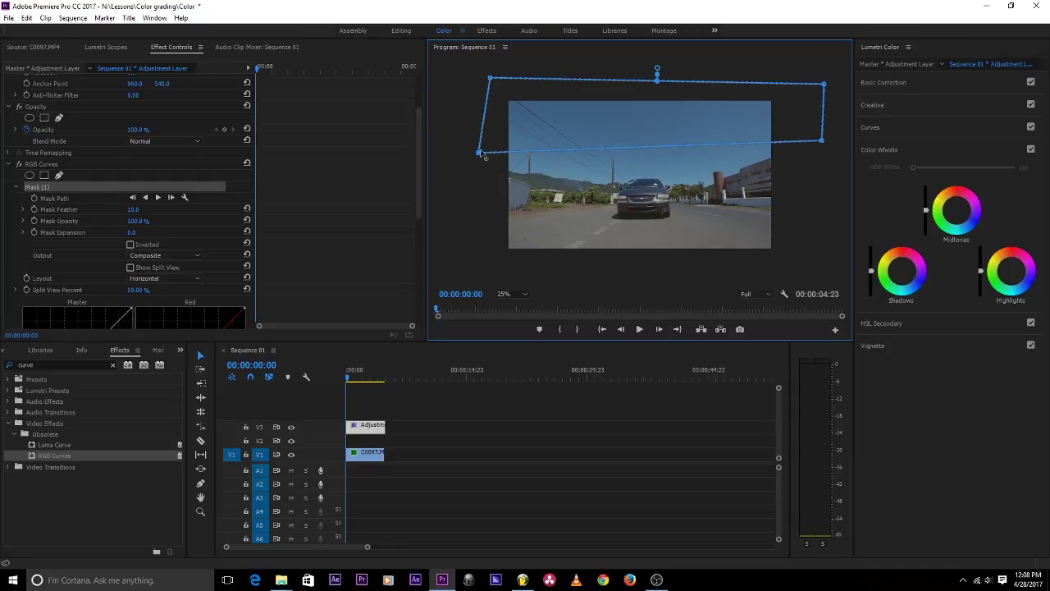
{"action": "left_click_drag", "start_coordinate": [718, 136], "coordinate": [719, 141]}
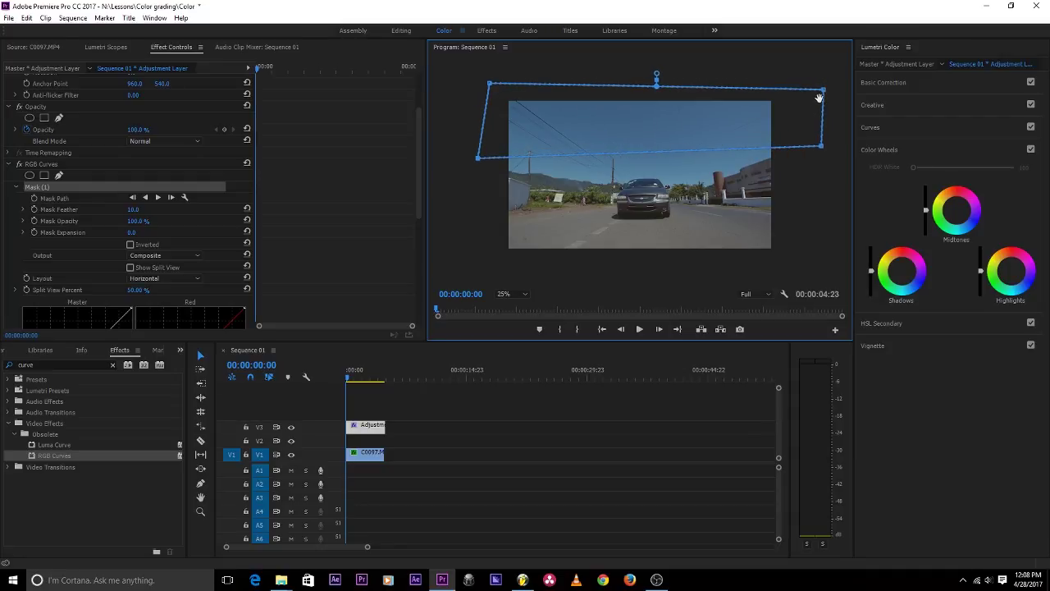
{"action": "left_click_drag", "start_coordinate": [819, 98], "coordinate": [813, 90]}
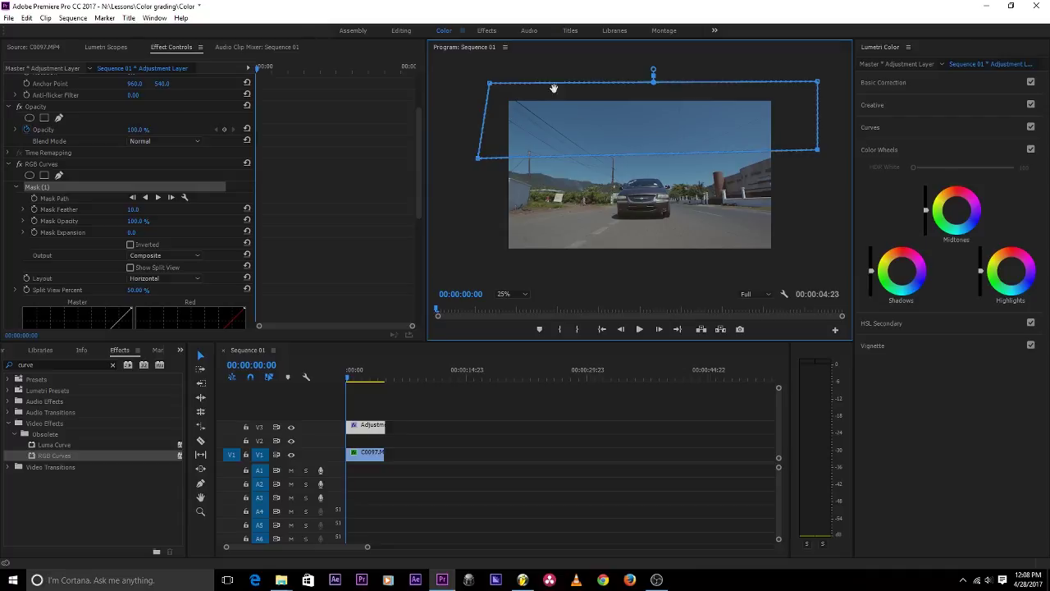
{"action": "left_click_drag", "start_coordinate": [654, 70], "coordinate": [678, 59]}
Step: Add a point to the RGB Curves Master curve and bend its midtones slightly downward to darken the masked sky
{"action": "scroll", "coordinate": [317, 218], "scroll_direction": "down", "scroll_amount": 5}
{"action": "scroll", "coordinate": [83, 184], "scroll_direction": "up", "scroll_amount": 1}
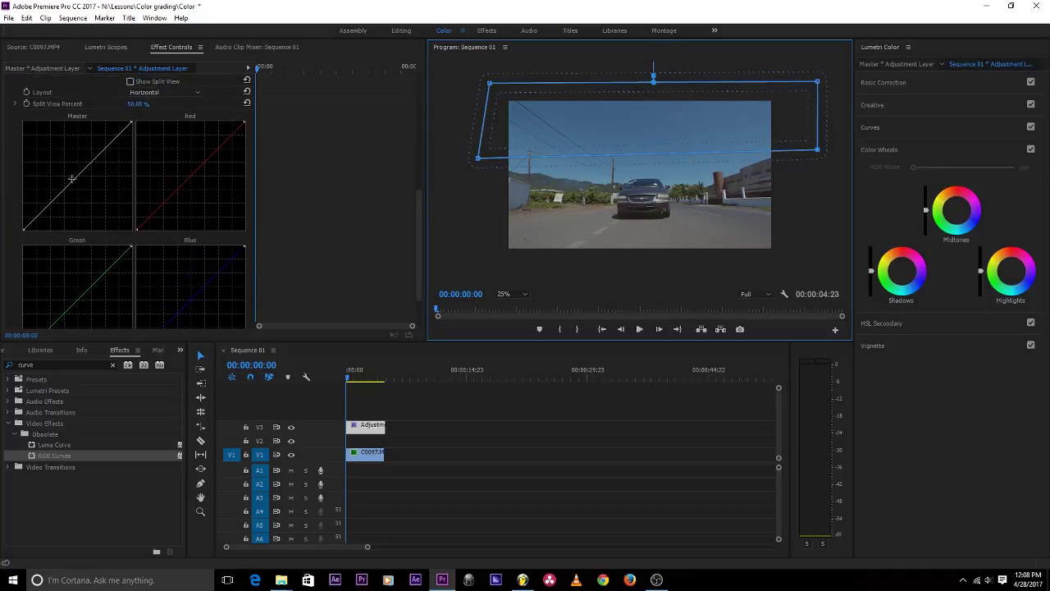
{"action": "scroll", "coordinate": [75, 184], "scroll_direction": "up", "scroll_amount": 1}
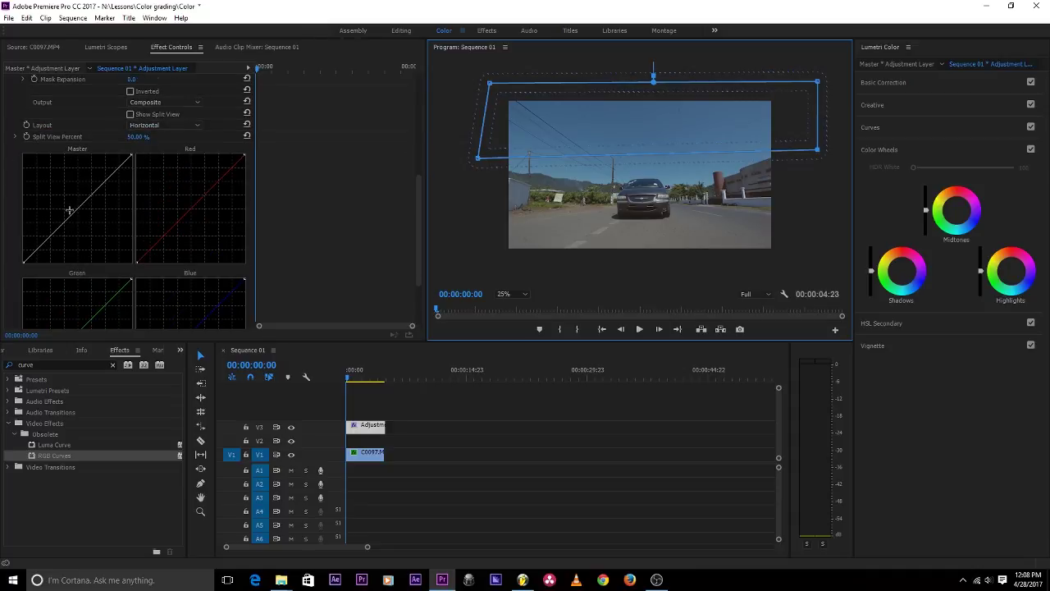
{"action": "left_click_drag", "start_coordinate": [72, 213], "coordinate": [76, 216]}
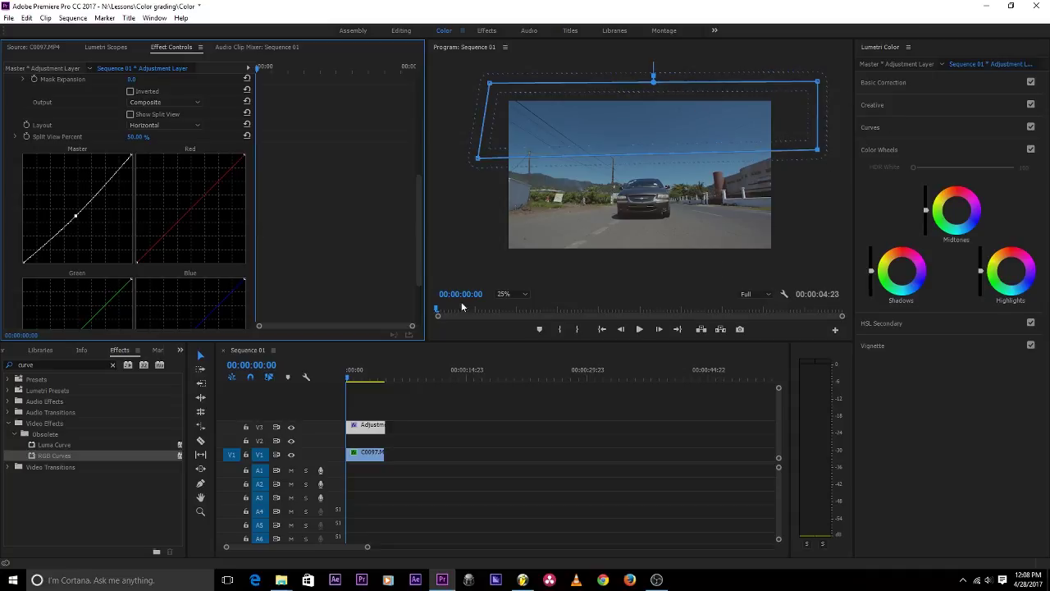
Step: Widen the sky mask's feather further and return the program view to 25% zoom
{"action": "left_click", "coordinate": [504, 294]}
{"action": "left_click", "coordinate": [525, 322]}
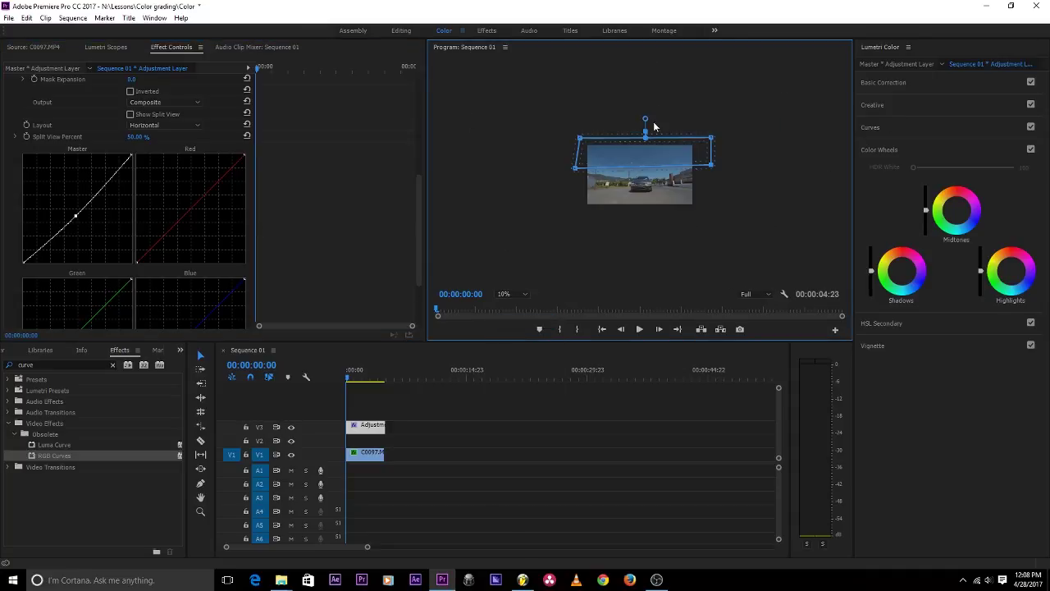
{"action": "left_click_drag", "start_coordinate": [645, 121], "coordinate": [653, 112]}
{"action": "left_click", "coordinate": [505, 293]}
{"action": "left_click", "coordinate": [521, 334]}
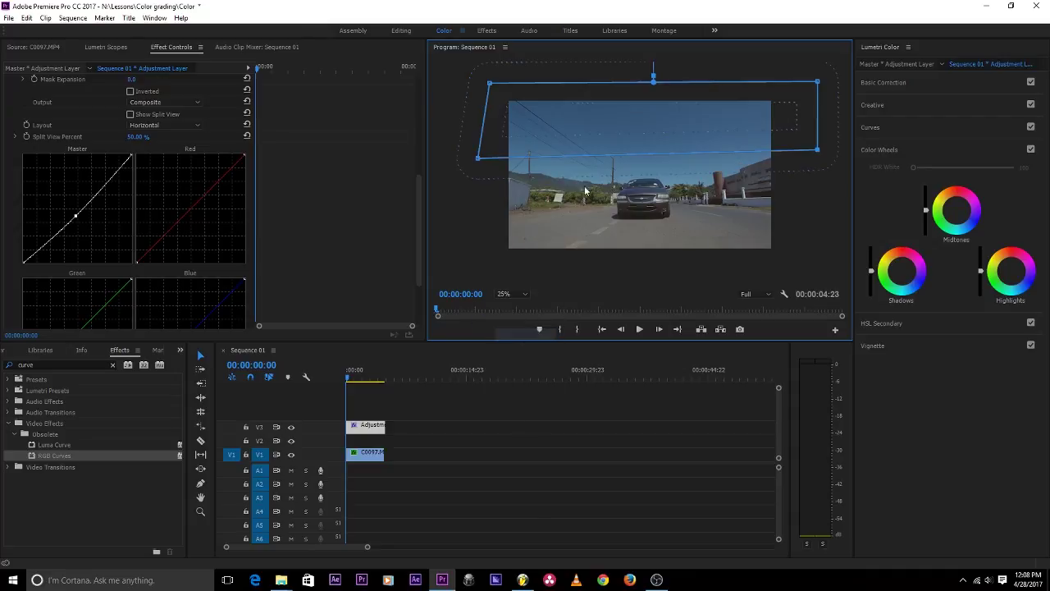
Step: Lower the Master curve's white endpoint slightly, fine-tune its midtone point, and pull the Red curve's midtones slightly down
{"action": "left_click_drag", "start_coordinate": [75, 216], "coordinate": [75, 214]}
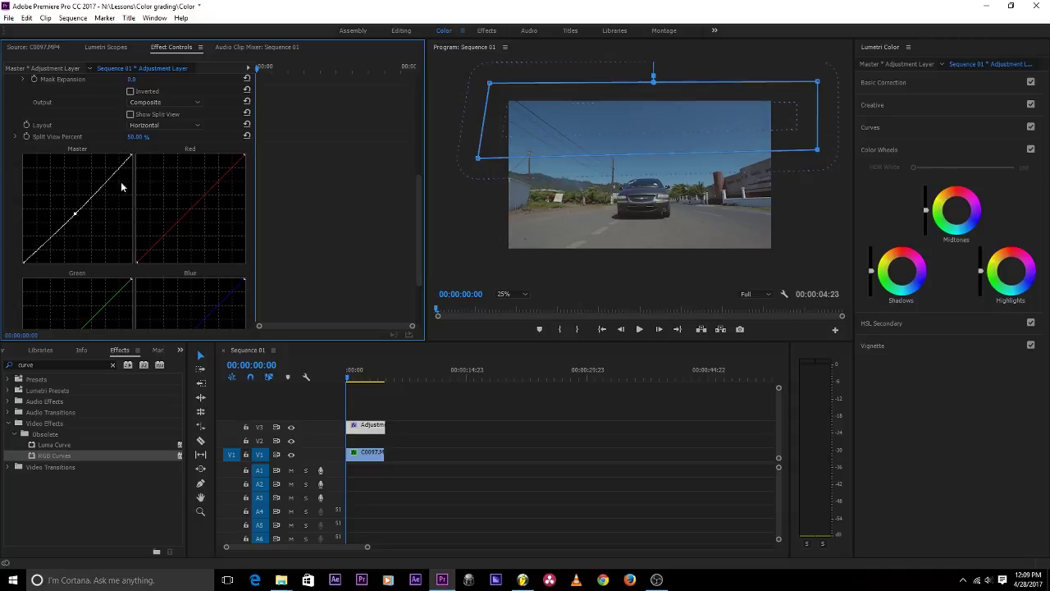
{"action": "left_click", "coordinate": [131, 158]}
{"action": "mouse_move", "coordinate": [131, 152]}
{"action": "left_mouse_down"}
{"action": "mouse_move", "coordinate": [136, 179]}
{"action": "mouse_move", "coordinate": [142, 152]}
{"action": "mouse_move", "coordinate": [144, 162]}
{"action": "left_mouse_up"}
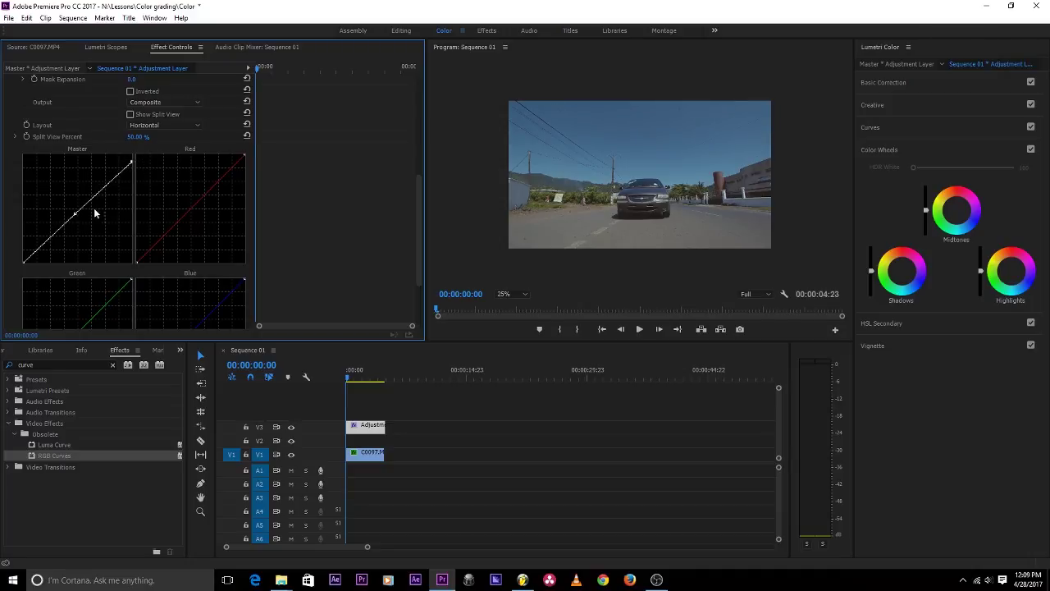
{"action": "left_click_drag", "start_coordinate": [75, 212], "coordinate": [77, 215]}
{"action": "left_click_drag", "start_coordinate": [191, 207], "coordinate": [196, 210]}
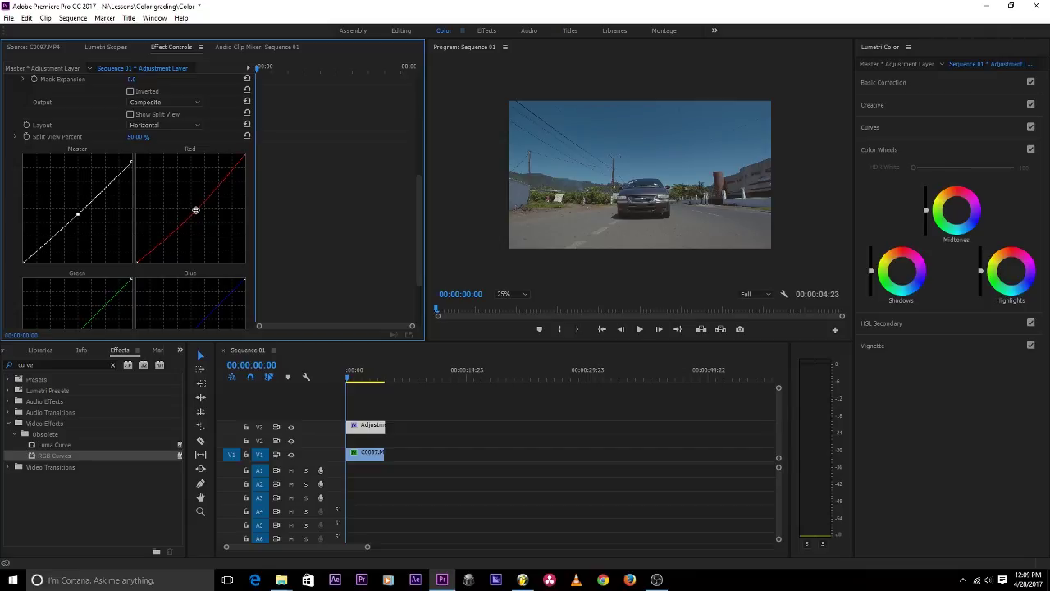
Step: Fit the program view to the frame and toggle the V3 track's visibility to compare the sky with and without the adjustment layer
{"action": "scroll", "coordinate": [246, 140], "scroll_direction": "up", "scroll_amount": 2}
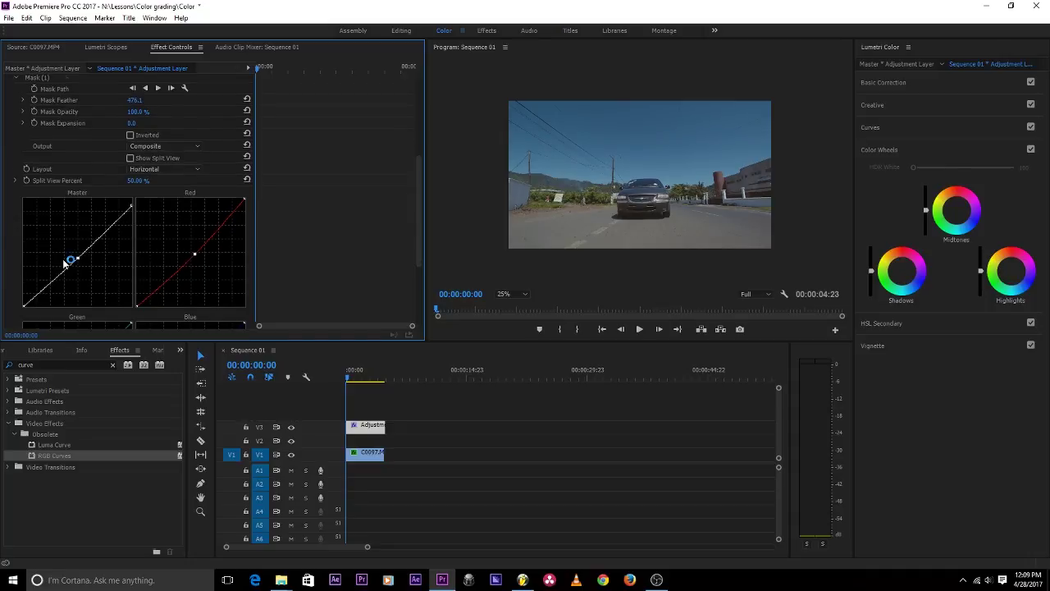
{"action": "scroll", "coordinate": [204, 215], "scroll_direction": "down", "scroll_amount": 5}
{"action": "left_click", "coordinate": [508, 294]}
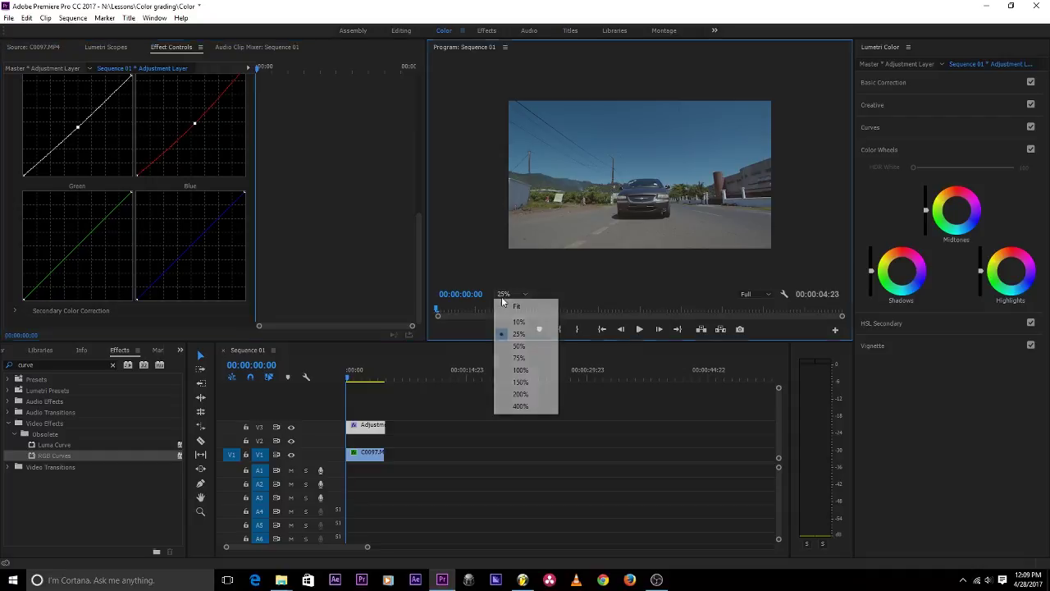
{"action": "left_click", "coordinate": [511, 304]}
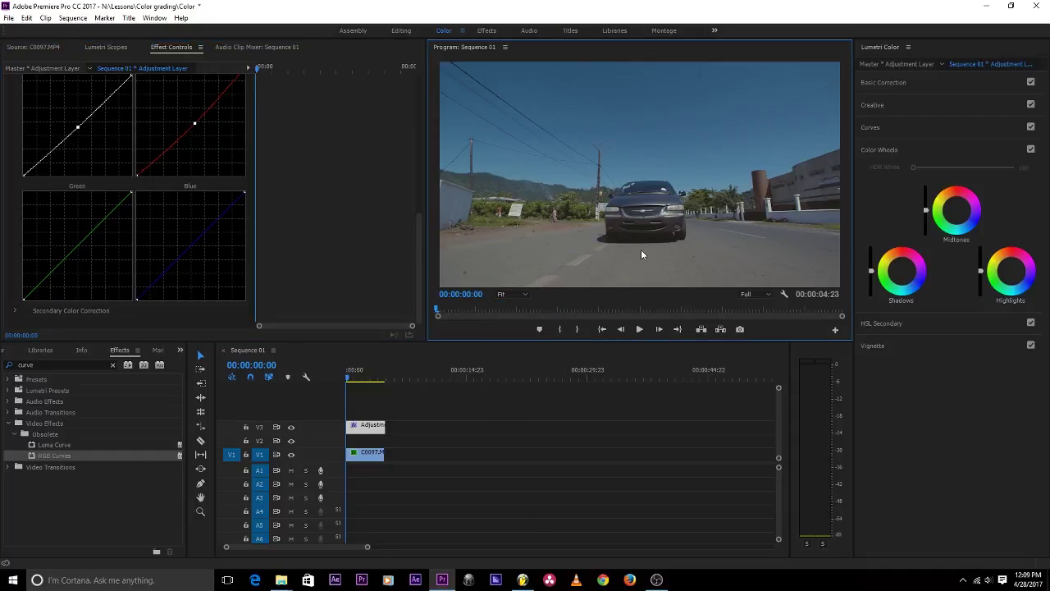
{"action": "left_click", "coordinate": [366, 373]}
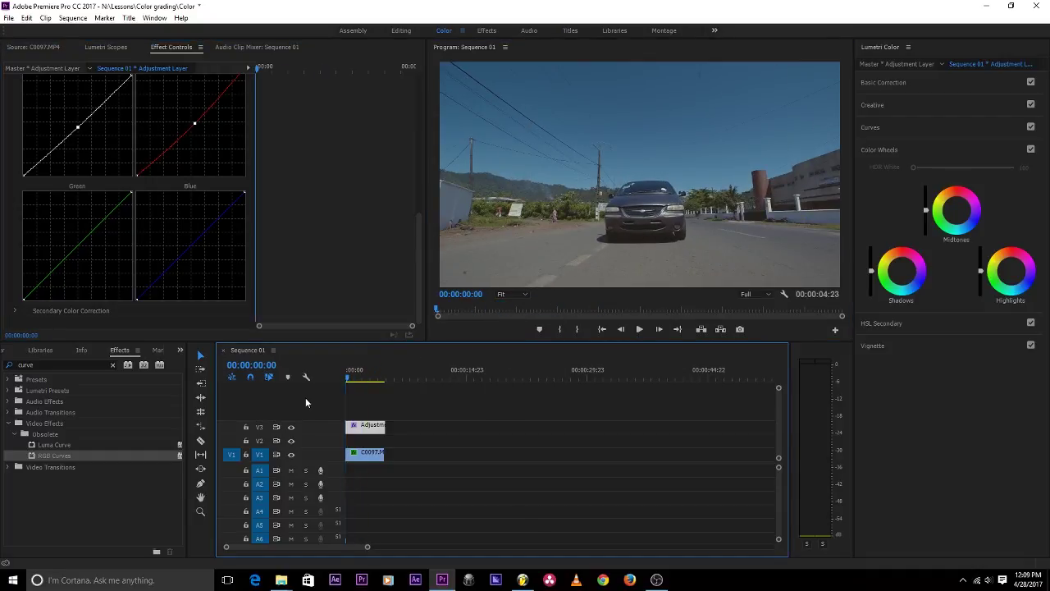
{"action": "scroll", "coordinate": [311, 234], "scroll_direction": "up", "scroll_amount": 5}
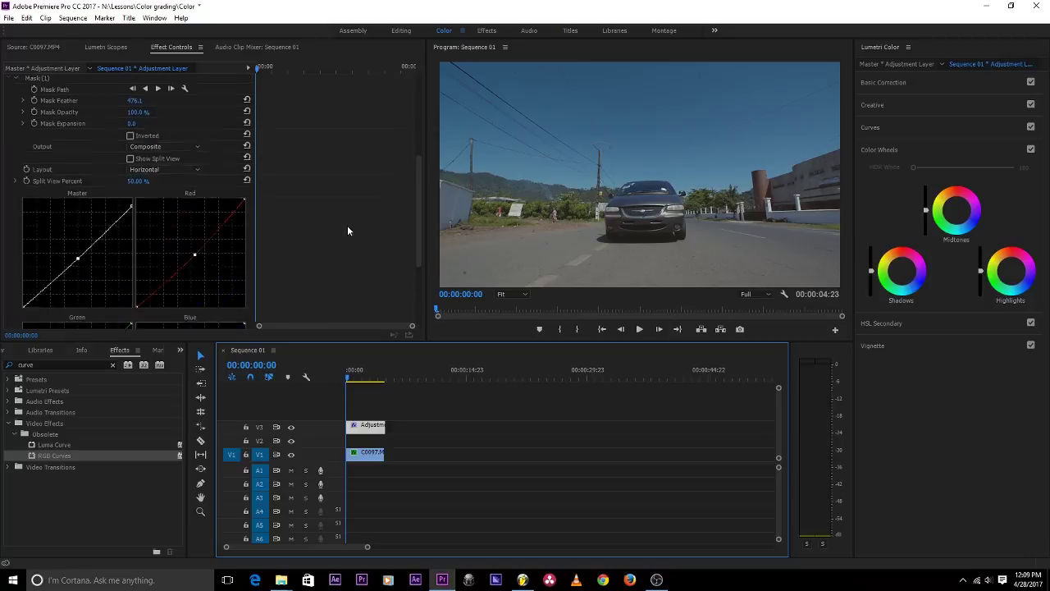
{"action": "left_click", "coordinate": [290, 428]}
{"action": "left_click", "coordinate": [291, 428]}
{"action": "left_click", "coordinate": [290, 429]}
{"action": "left_click", "coordinate": [291, 428]}
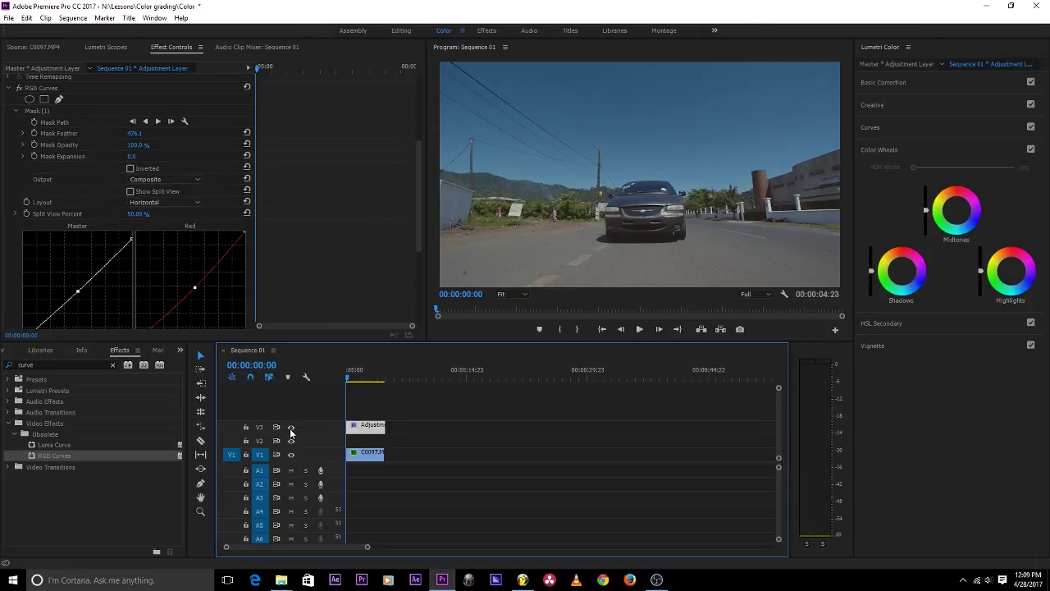
Step: Save the project and play the sequence from its start to review the darkened sky in motion
{"action": "key", "text": "ctrl+s"}
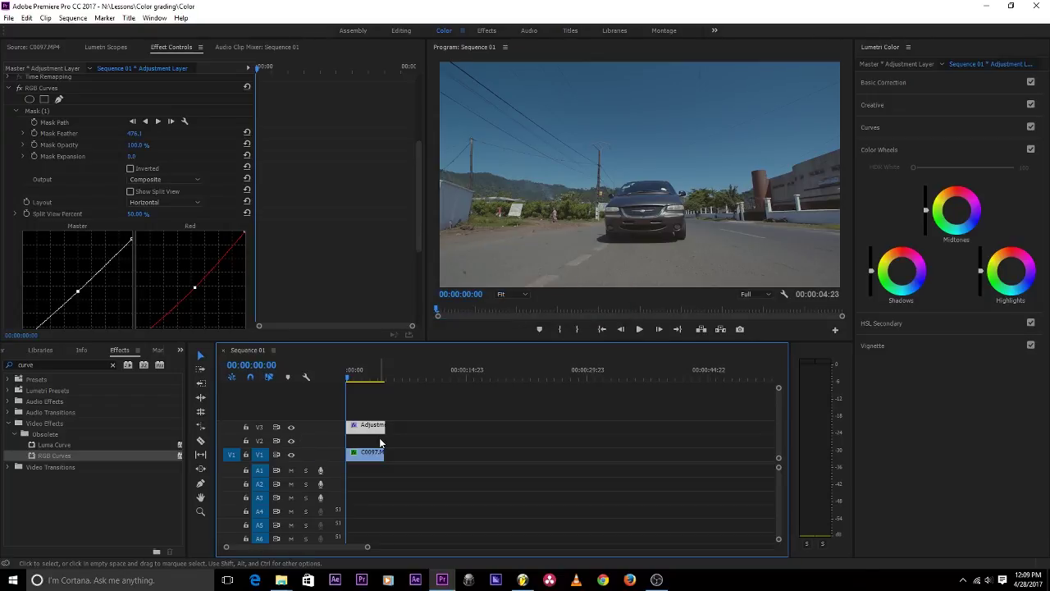
{"action": "key", "text": "space"}
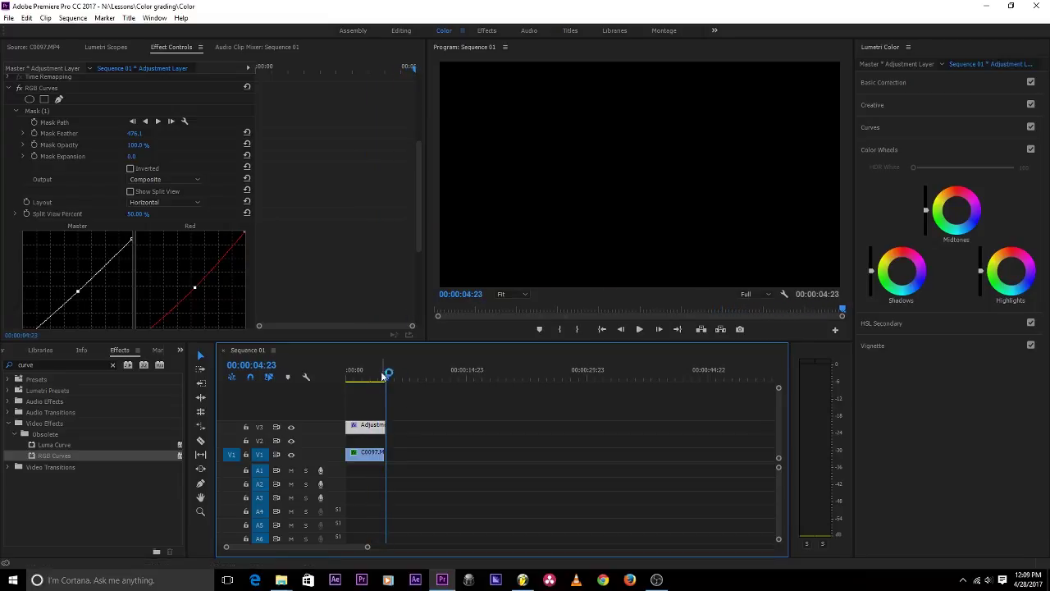
{"action": "left_click_drag", "start_coordinate": [383, 379], "coordinate": [344, 390]}
{"action": "key", "text": "space"}
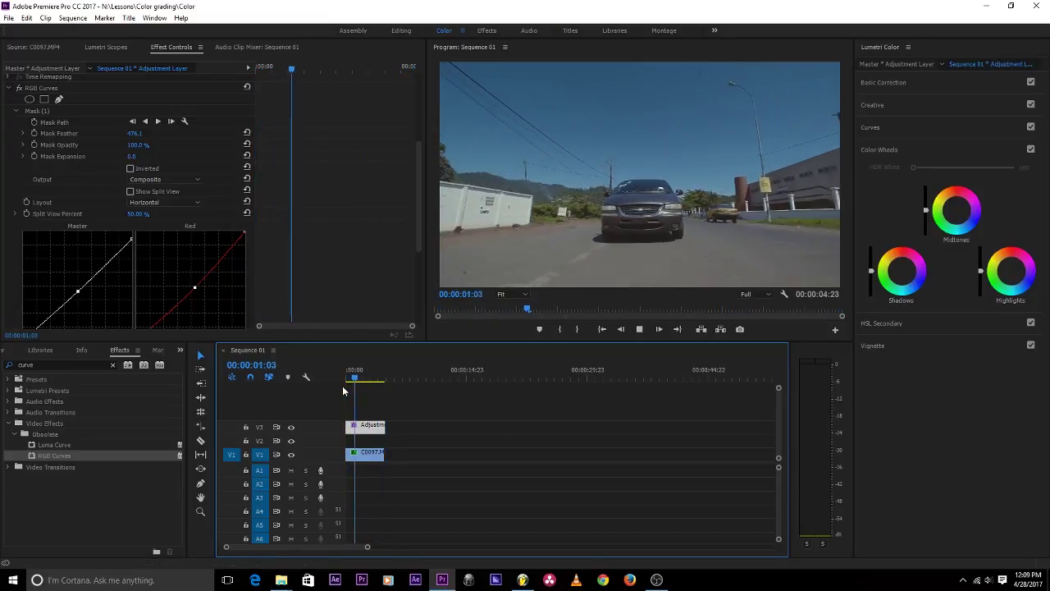
{"action": "key", "text": "space"}
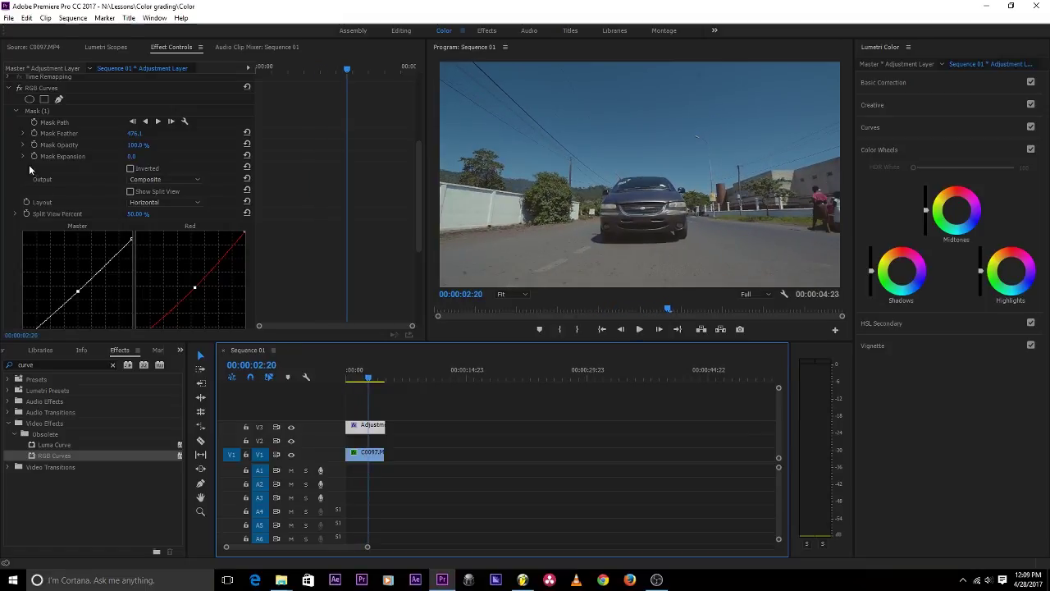
Step: Collapse the existing RGB Curves effect and apply a second RGB Curves effect to the adjustment layer
{"action": "scroll", "coordinate": [35, 119], "scroll_direction": "up", "scroll_amount": 2}
{"action": "left_click", "coordinate": [9, 142]}
{"action": "left_click", "coordinate": [334, 416]}
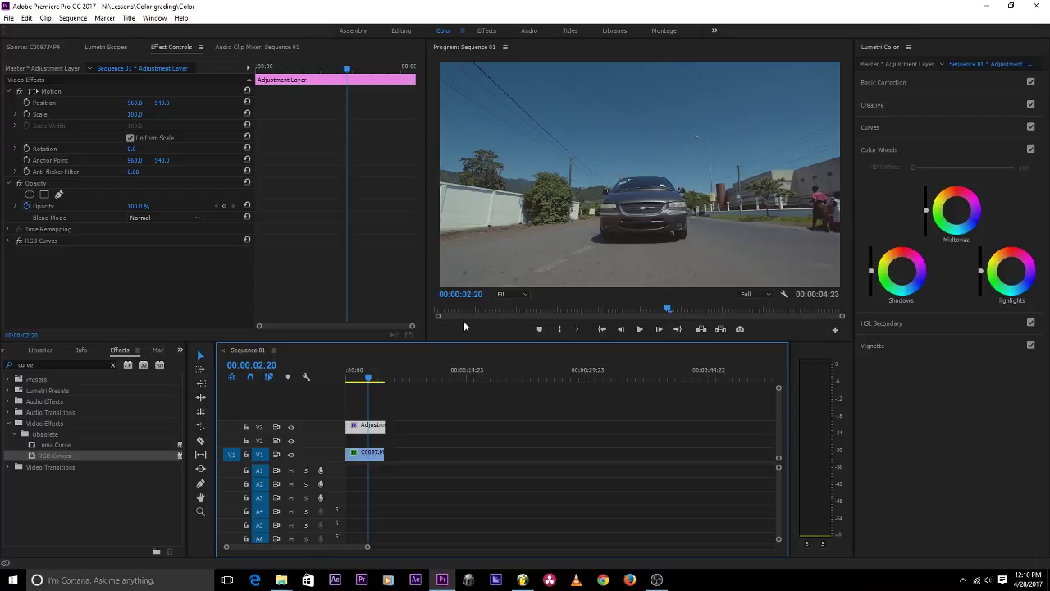
{"action": "left_click_drag", "start_coordinate": [69, 462], "coordinate": [104, 272]}
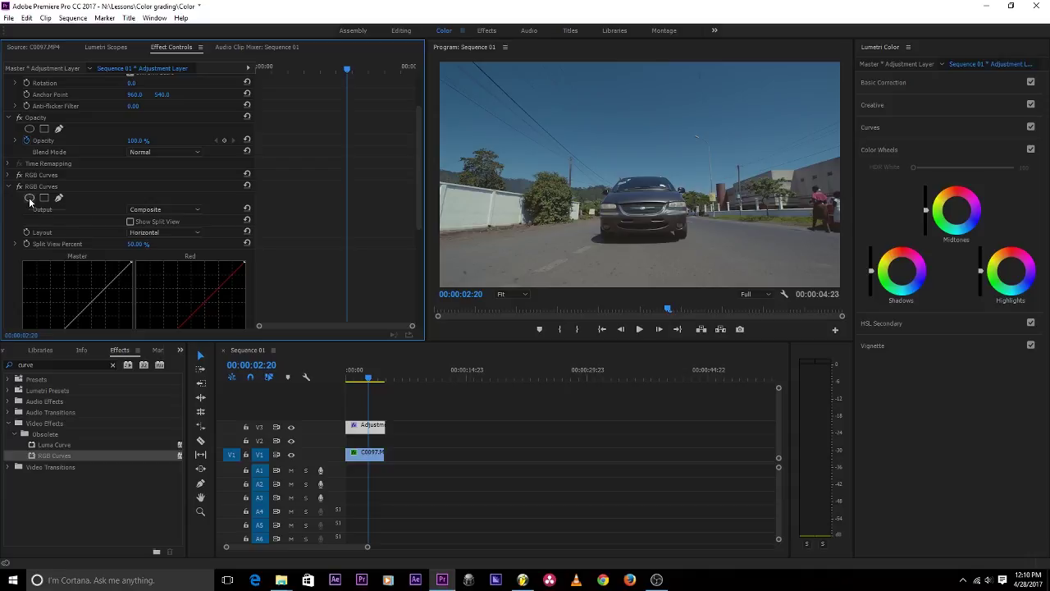
Step: Add an ellipse mask to the second RGB Curves effect and stretch it around the car to nearly fill the frame
{"action": "left_click", "coordinate": [30, 201]}
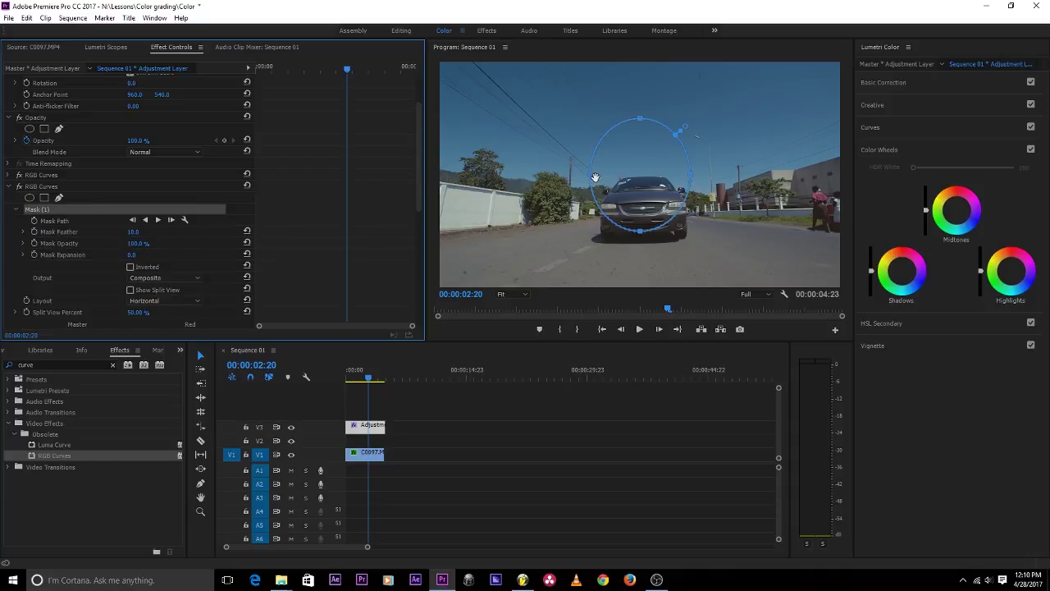
{"action": "left_click_drag", "start_coordinate": [591, 180], "coordinate": [437, 178]}
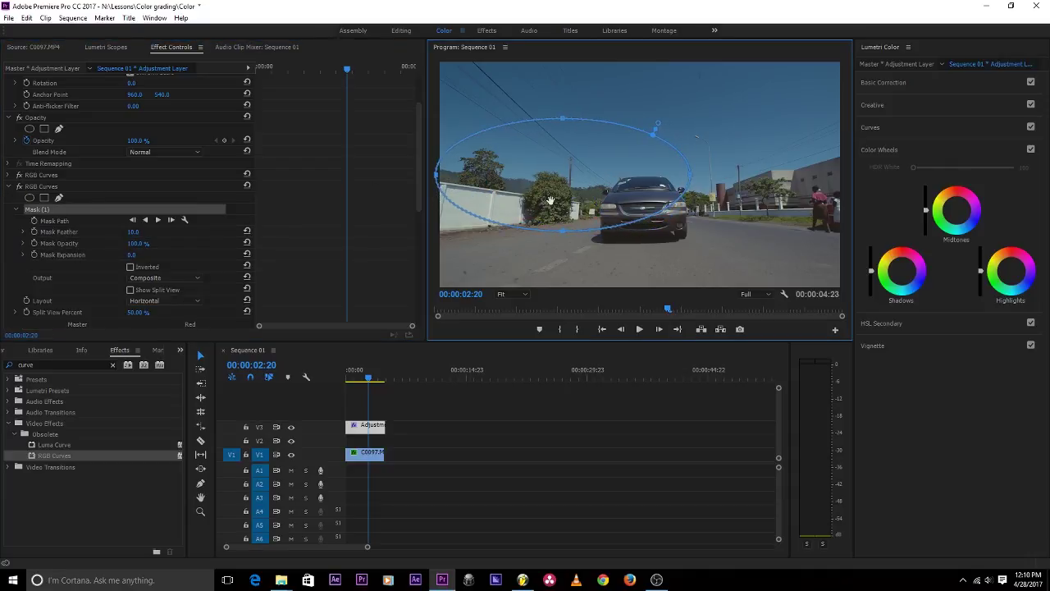
{"action": "left_click_drag", "start_coordinate": [566, 235], "coordinate": [566, 276]}
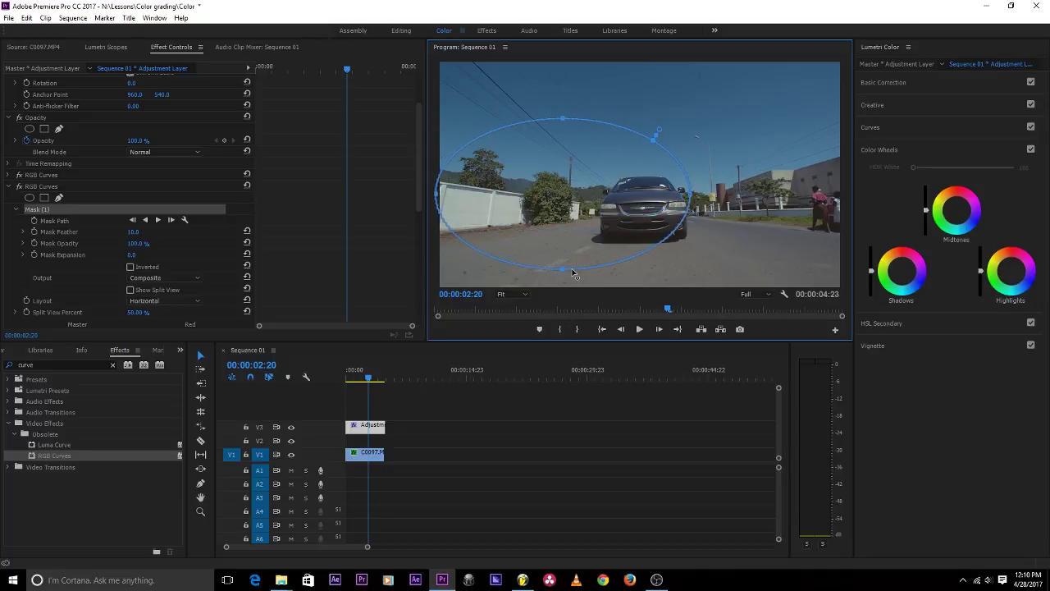
{"action": "left_click_drag", "start_coordinate": [692, 203], "coordinate": [851, 211]}
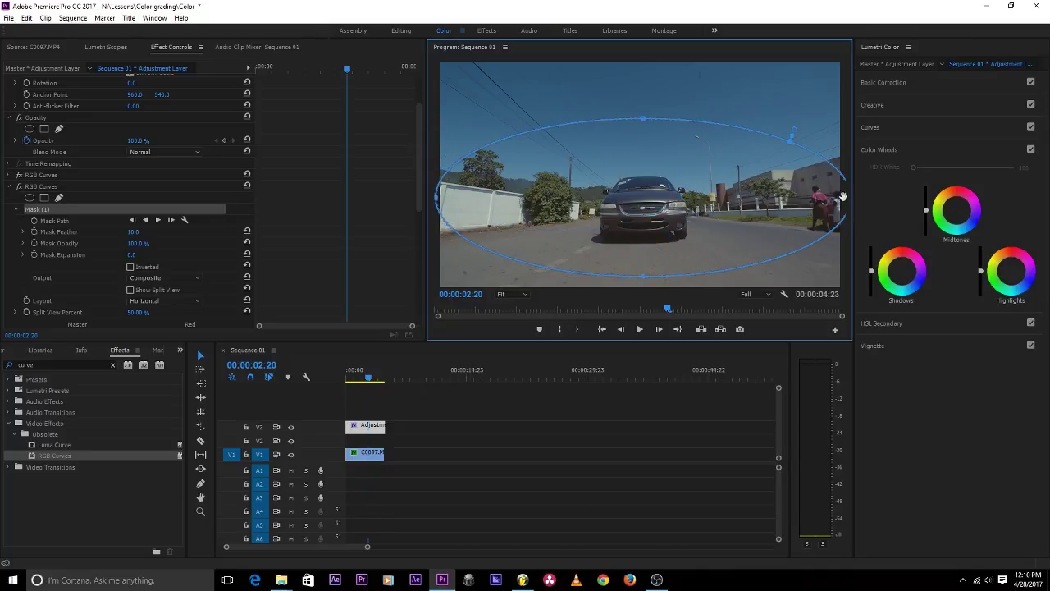
{"action": "left_click_drag", "start_coordinate": [645, 120], "coordinate": [666, 77]}
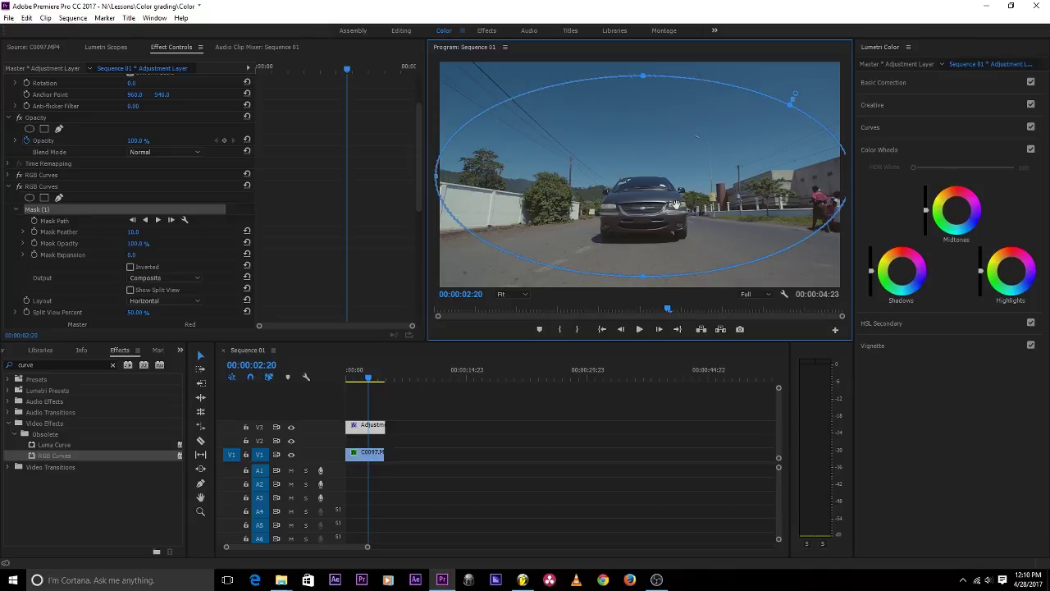
{"action": "left_click_drag", "start_coordinate": [645, 277], "coordinate": [644, 274]}
{"action": "left_click_drag", "start_coordinate": [646, 77], "coordinate": [657, 74]}
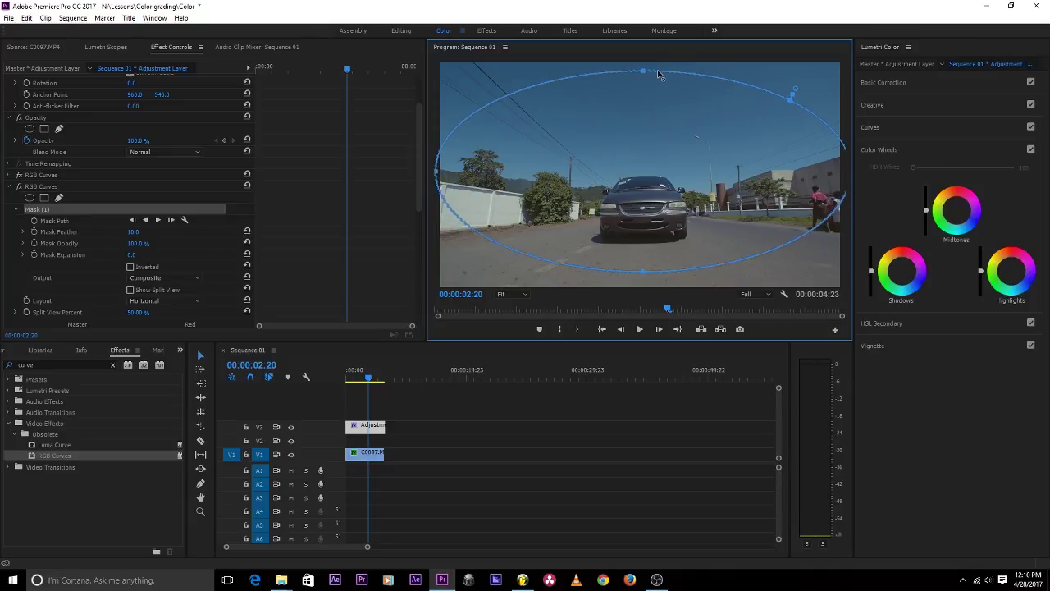
Step: Widen the ellipse mask's feather to about 468 with the program view at 25%, and shift the mask slightly down
{"action": "left_click_drag", "start_coordinate": [795, 89], "coordinate": [842, 49]}
{"action": "left_click", "coordinate": [513, 294]}
{"action": "left_click", "coordinate": [517, 338]}
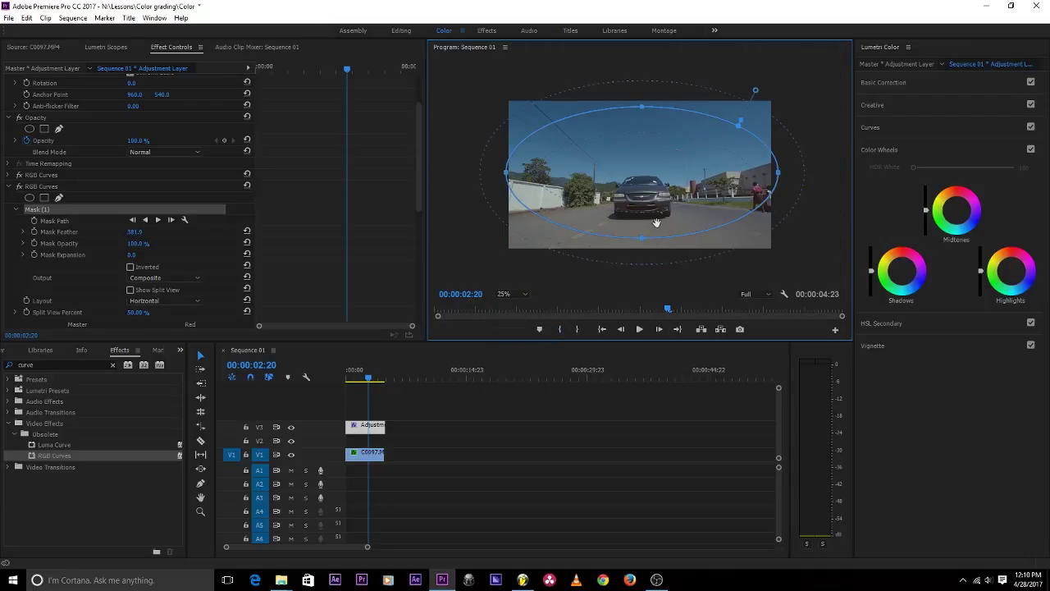
{"action": "left_click_drag", "start_coordinate": [755, 90], "coordinate": [762, 94]}
{"action": "left_click_drag", "start_coordinate": [686, 149], "coordinate": [675, 168]}
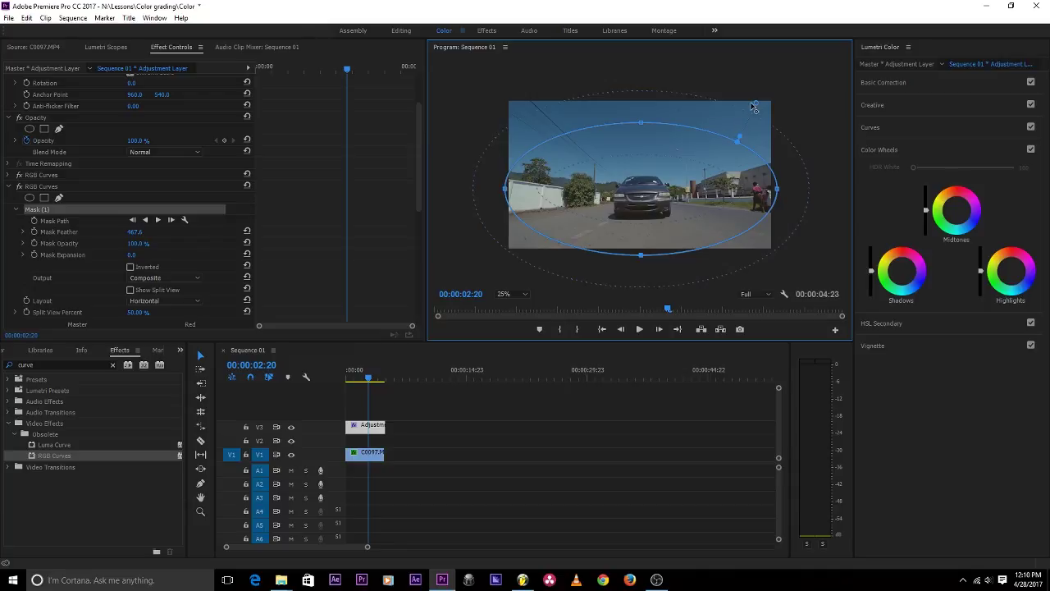
Step: Invert the ellipse mask and bend the second effect's Master curve midtones downward to darken the frame edges
{"action": "scroll", "coordinate": [346, 220], "scroll_direction": "down", "scroll_amount": 5}
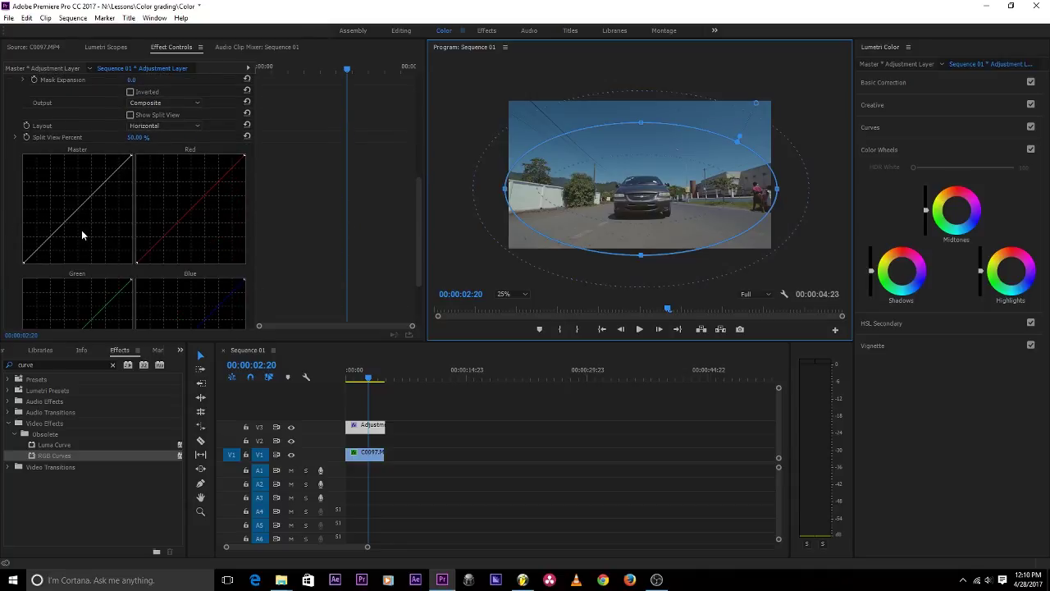
{"action": "left_click_drag", "start_coordinate": [79, 210], "coordinate": [75, 209]}
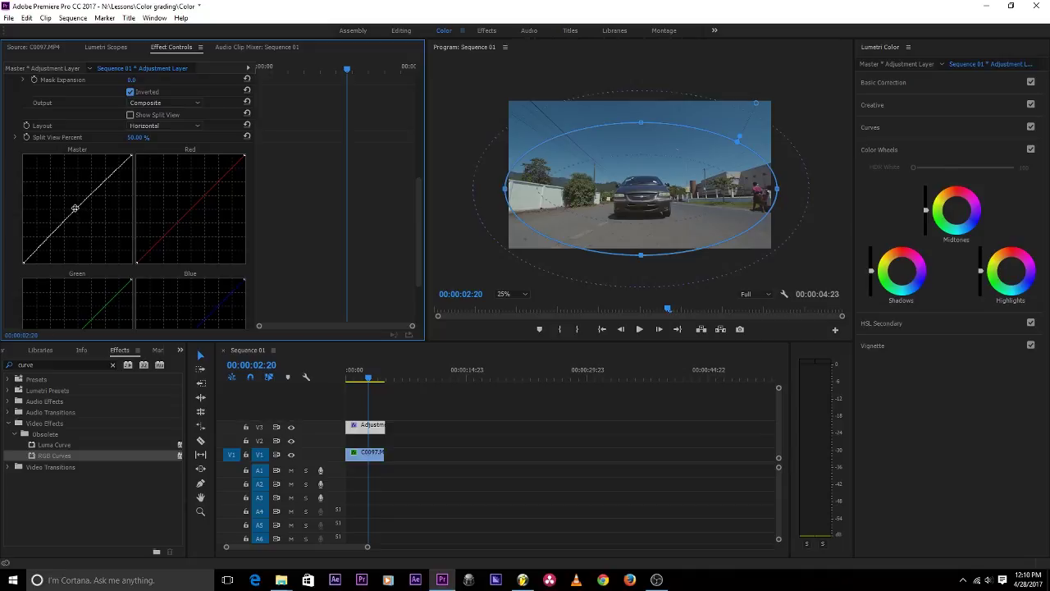
{"action": "left_click_drag", "start_coordinate": [75, 209], "coordinate": [79, 215]}
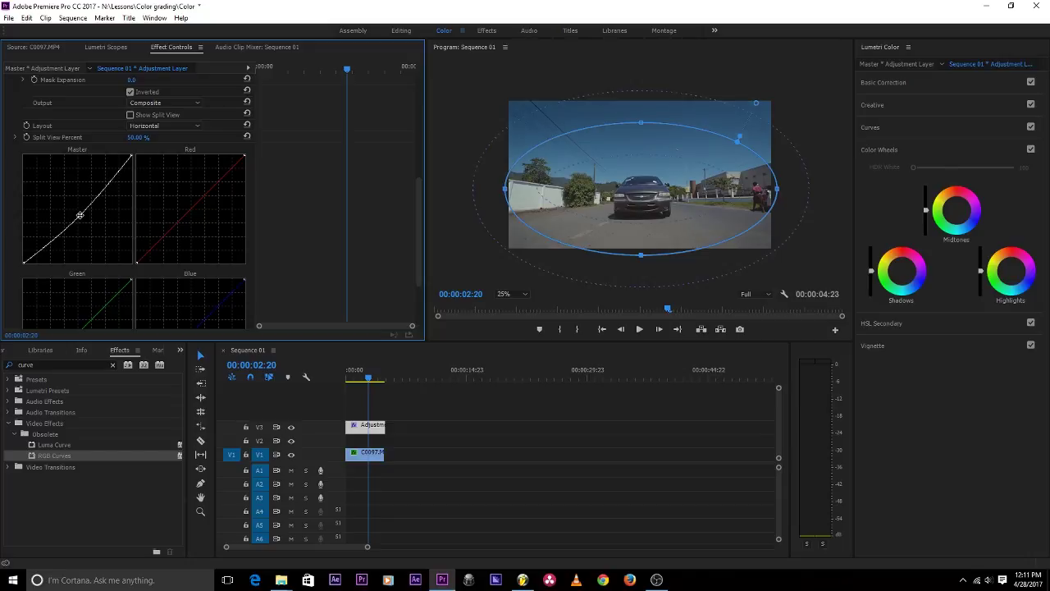
Step: Extend the ellipse mask above the frame's top edge and raise its lower edge to just below the car
{"action": "left_click", "coordinate": [643, 124]}
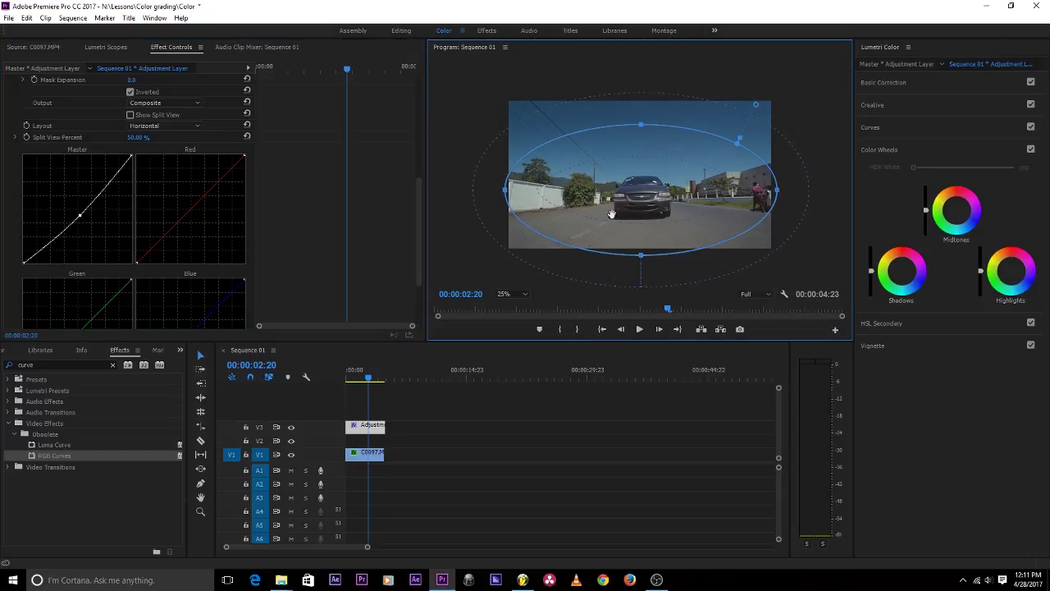
{"action": "left_click_drag", "start_coordinate": [643, 127], "coordinate": [644, 86]}
{"action": "left_click_drag", "start_coordinate": [643, 215], "coordinate": [642, 252]}
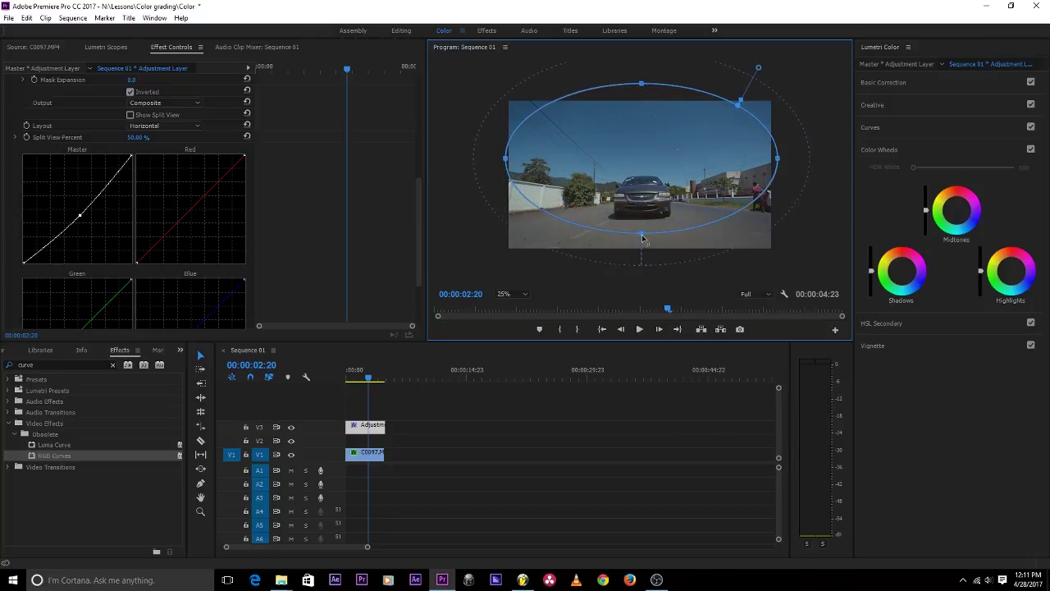
{"action": "left_click_drag", "start_coordinate": [645, 189], "coordinate": [645, 174]}
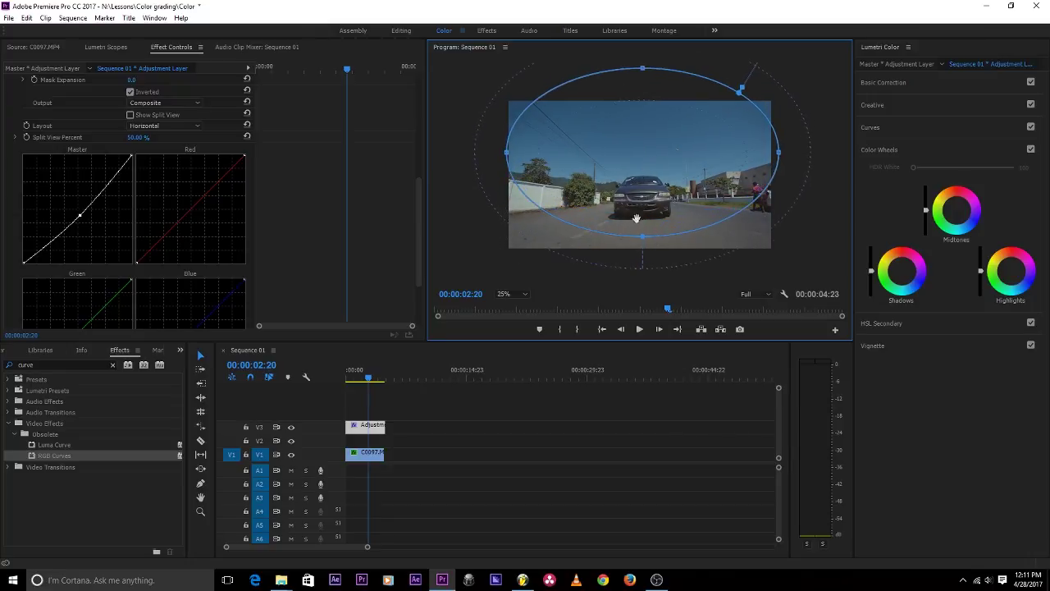
{"action": "left_click_drag", "start_coordinate": [644, 235], "coordinate": [645, 226]}
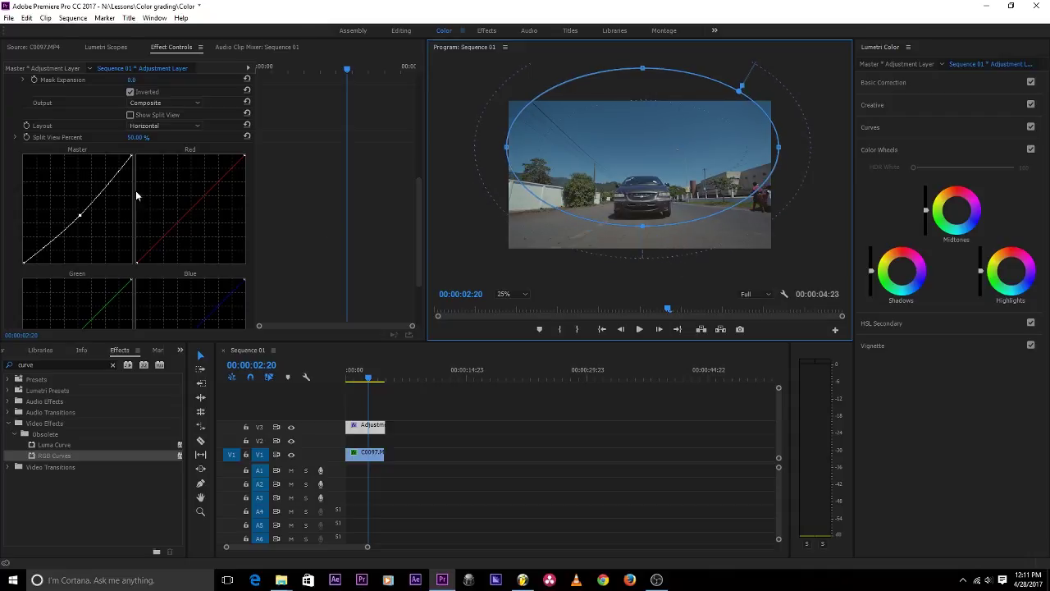
Step: Bend the Master curve's midtones further down and pull the ellipse mask's sides slightly inside the frame
{"action": "left_click_drag", "start_coordinate": [80, 218], "coordinate": [82, 220]}
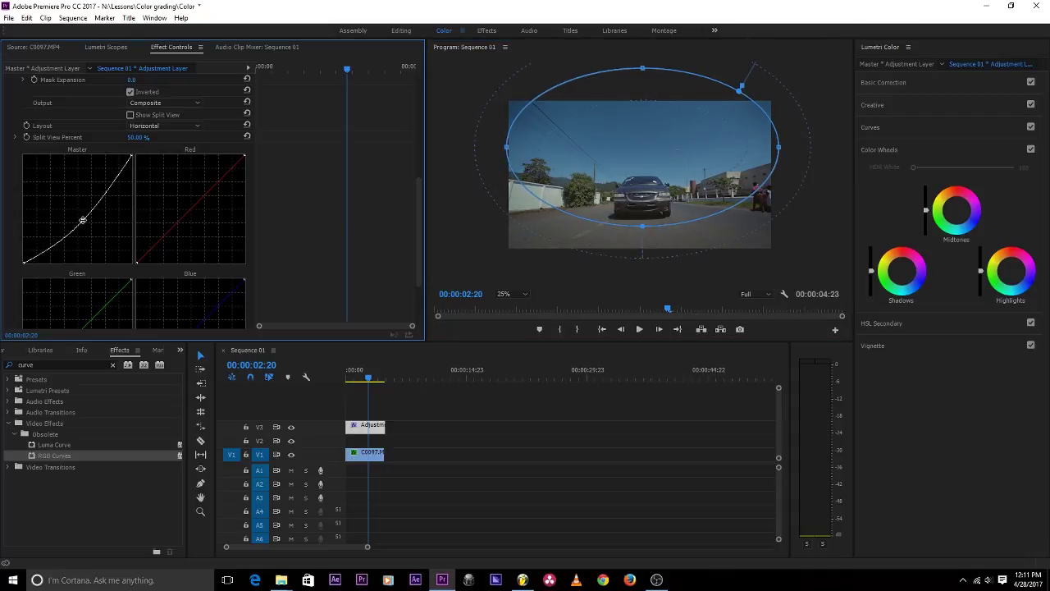
{"action": "left_click_drag", "start_coordinate": [778, 148], "coordinate": [764, 156]}
{"action": "left_click_drag", "start_coordinate": [507, 152], "coordinate": [519, 145]}
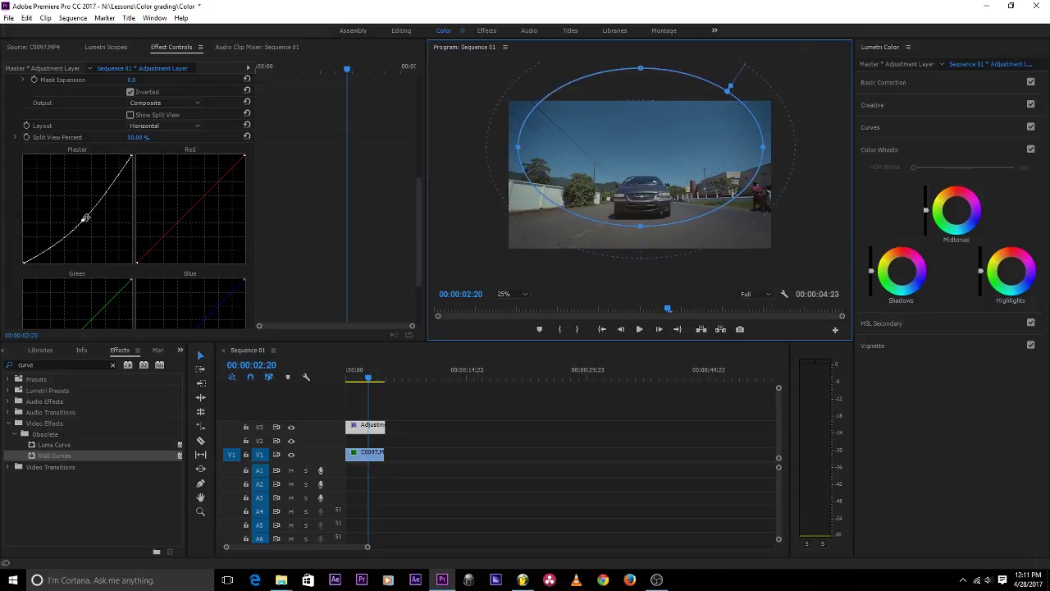
{"action": "left_click_drag", "start_coordinate": [83, 220], "coordinate": [83, 222]}
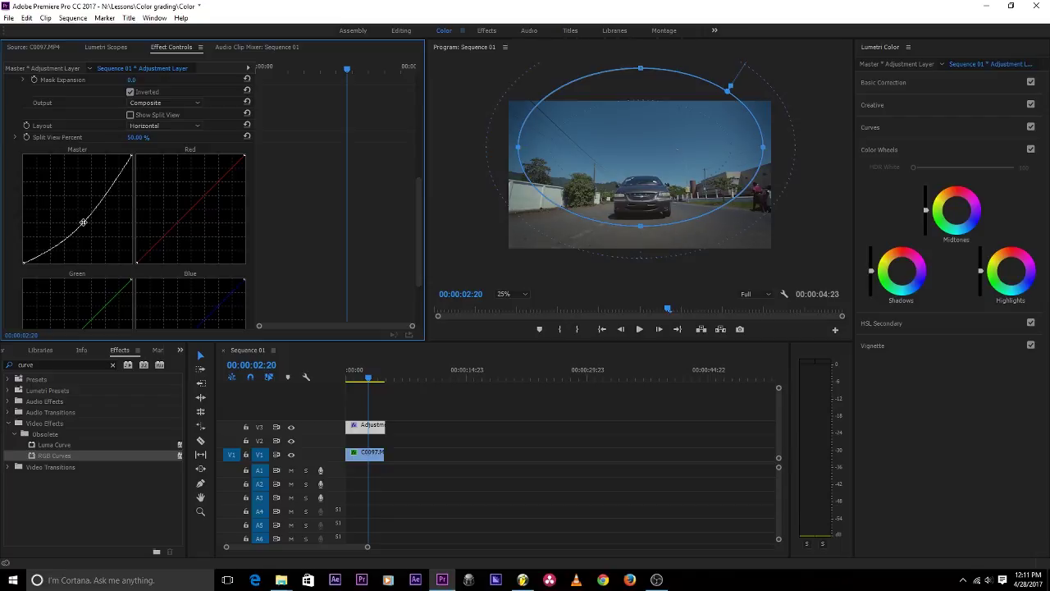
Step: Pull the Red curve's midtones slightly down and lower the ellipse mask's top to just above the frame
{"action": "left_click_drag", "start_coordinate": [197, 205], "coordinate": [197, 209]}
{"action": "left_click_drag", "start_coordinate": [641, 69], "coordinate": [640, 96]}
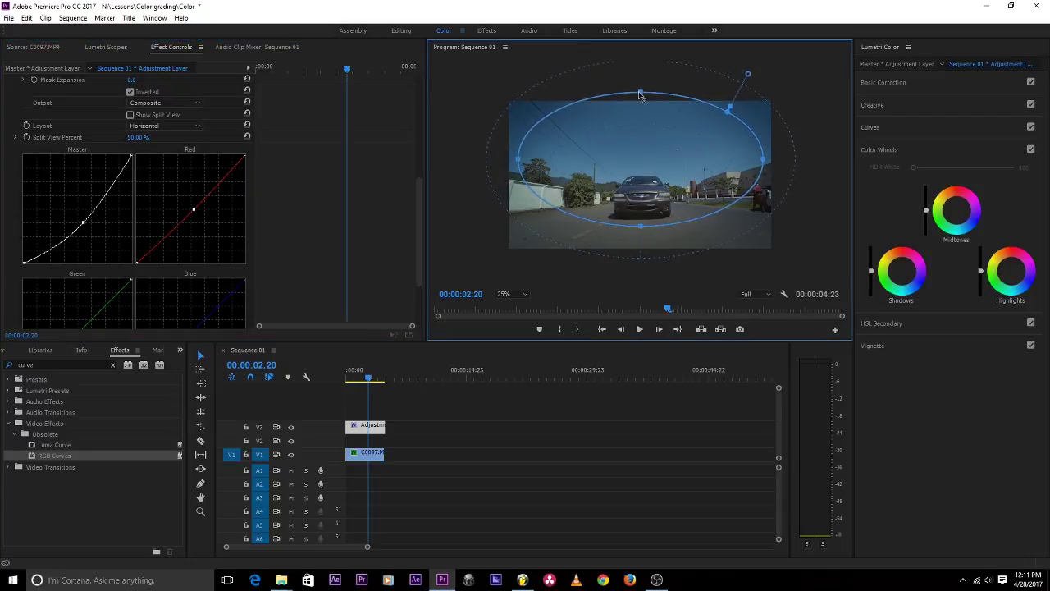
Step: Deselect the adjustment layer, fit the program view to the frame, and return the playhead to the sequence start to review the vignette
{"action": "left_click", "coordinate": [471, 418]}
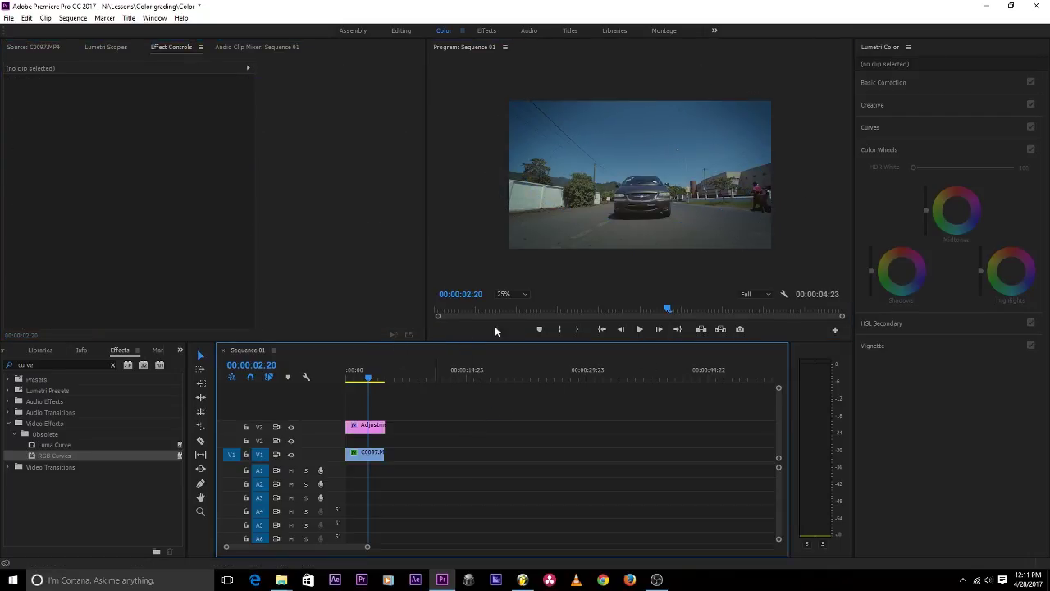
{"action": "left_click", "coordinate": [514, 296]}
{"action": "left_click", "coordinate": [536, 345]}
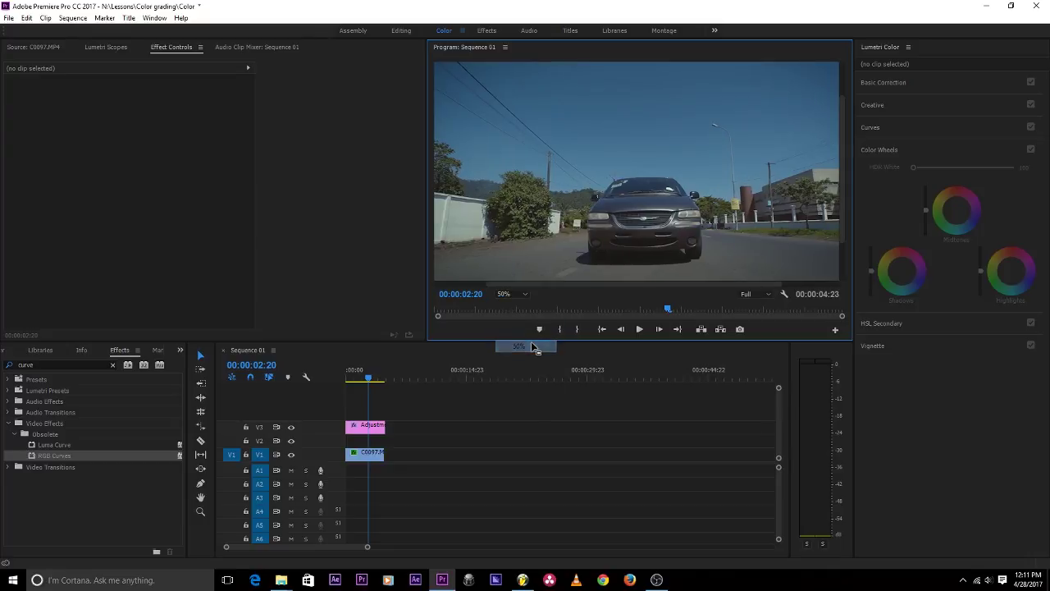
{"action": "left_click", "coordinate": [508, 295]}
{"action": "left_click", "coordinate": [523, 307]}
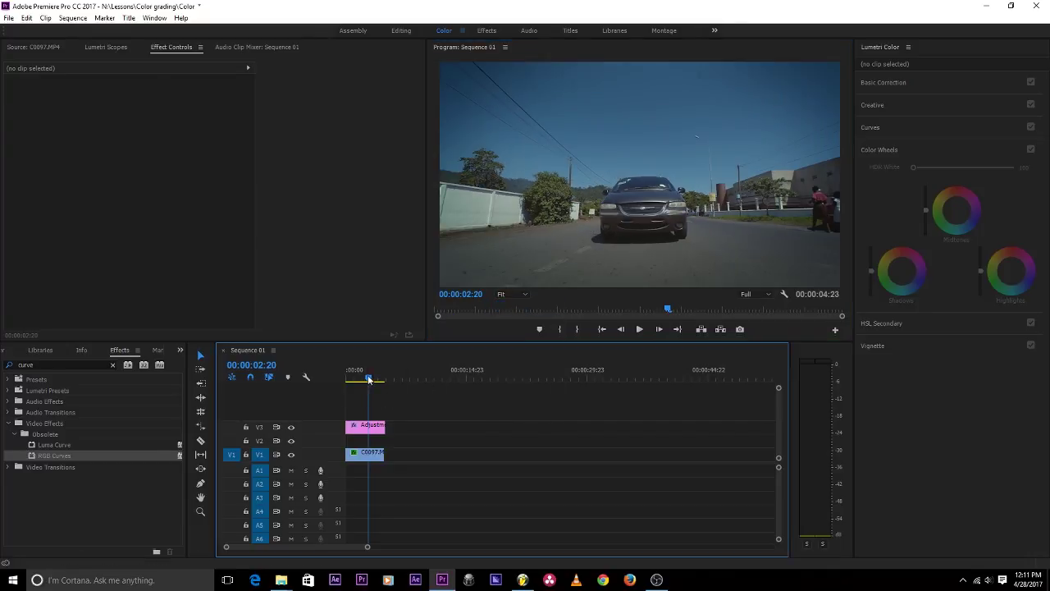
{"action": "left_click_drag", "start_coordinate": [370, 378], "coordinate": [328, 389]}
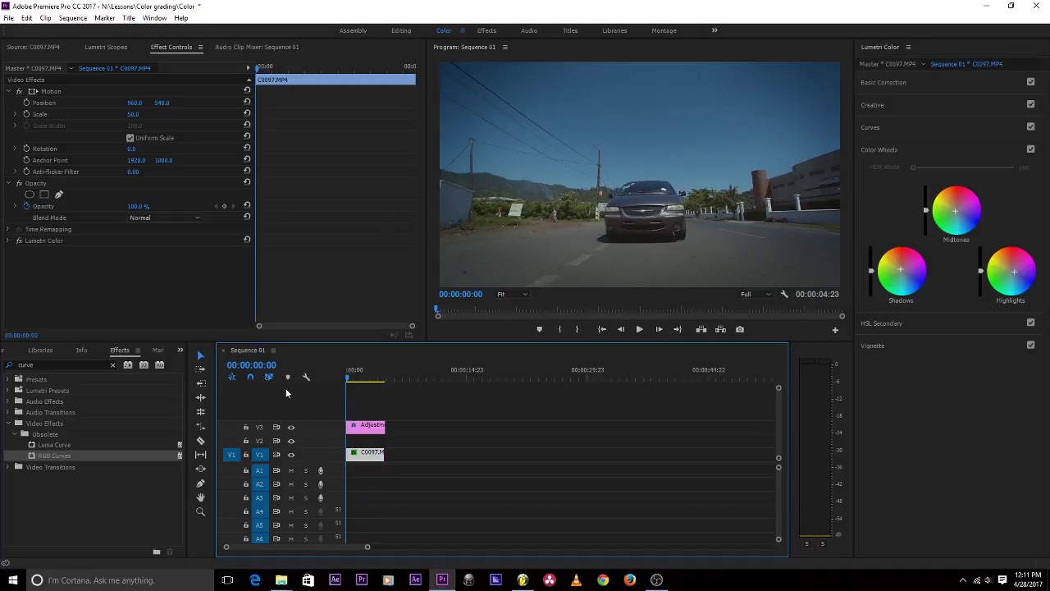
Step: Save the project and play the sequence through to review the darkened sky and edges
{"action": "key", "text": "ctrl+s"}
{"action": "key", "text": "space"}
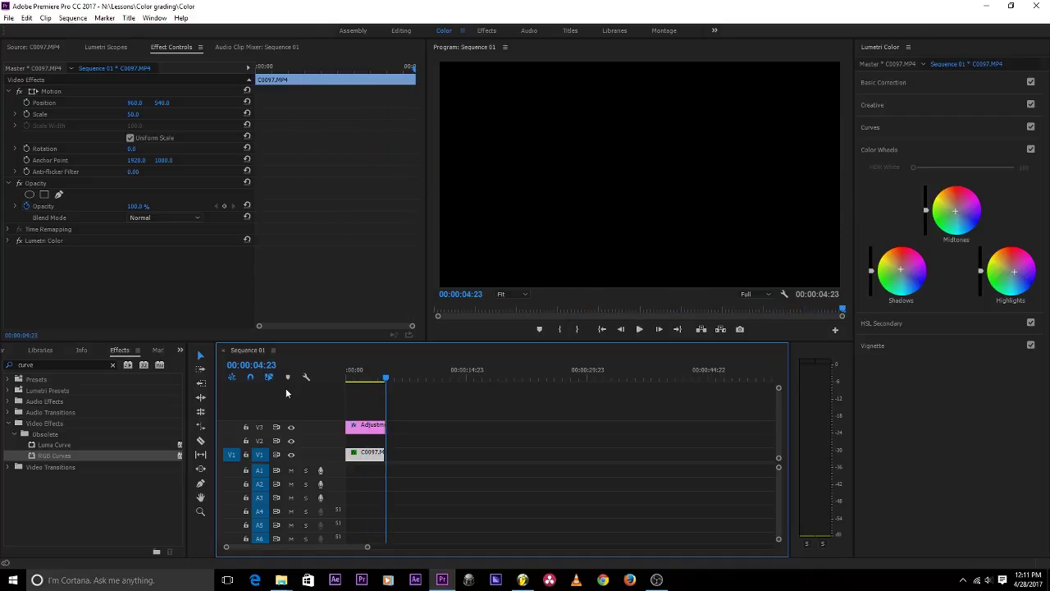
{"action": "key", "text": "space"}
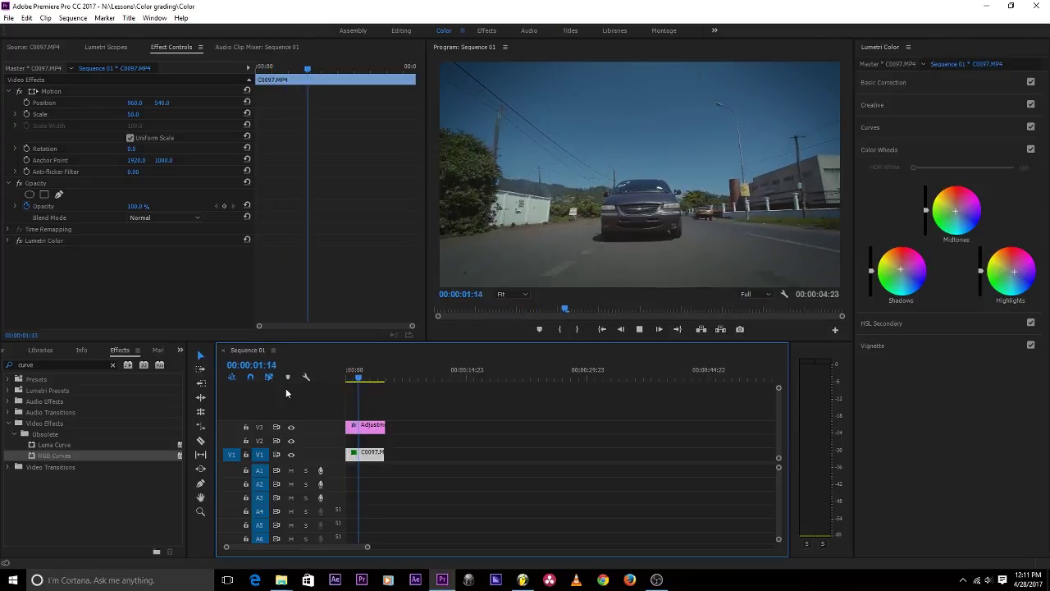
Step: Show only the Waveform (Luma) scope in place of Vectorscope YUV and return the playhead to the sequence start
{"action": "left_click", "coordinate": [105, 47]}
{"action": "right_click", "coordinate": [125, 234]}
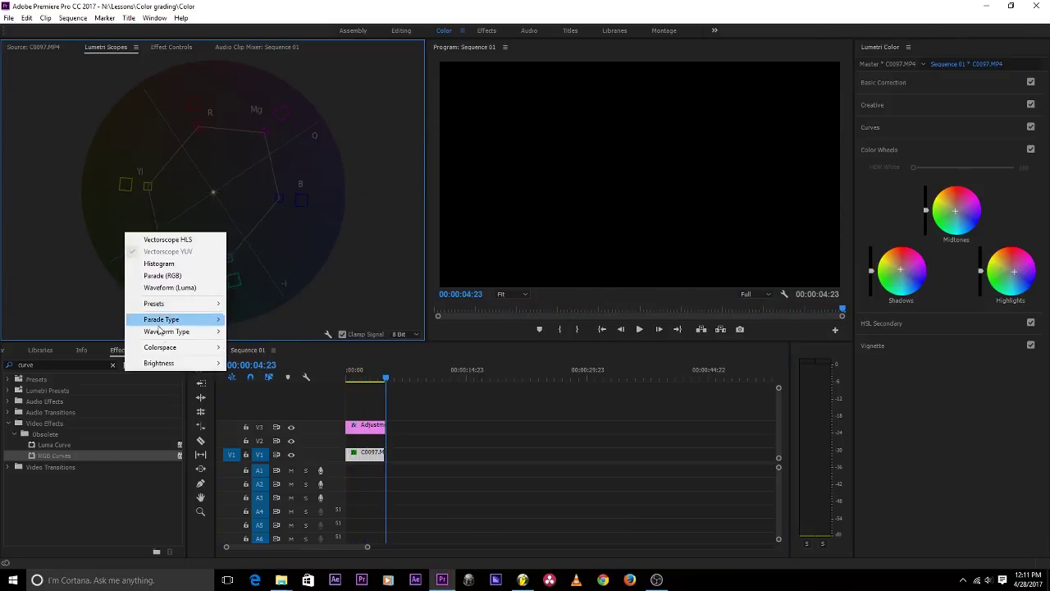
{"action": "left_click", "coordinate": [193, 288]}
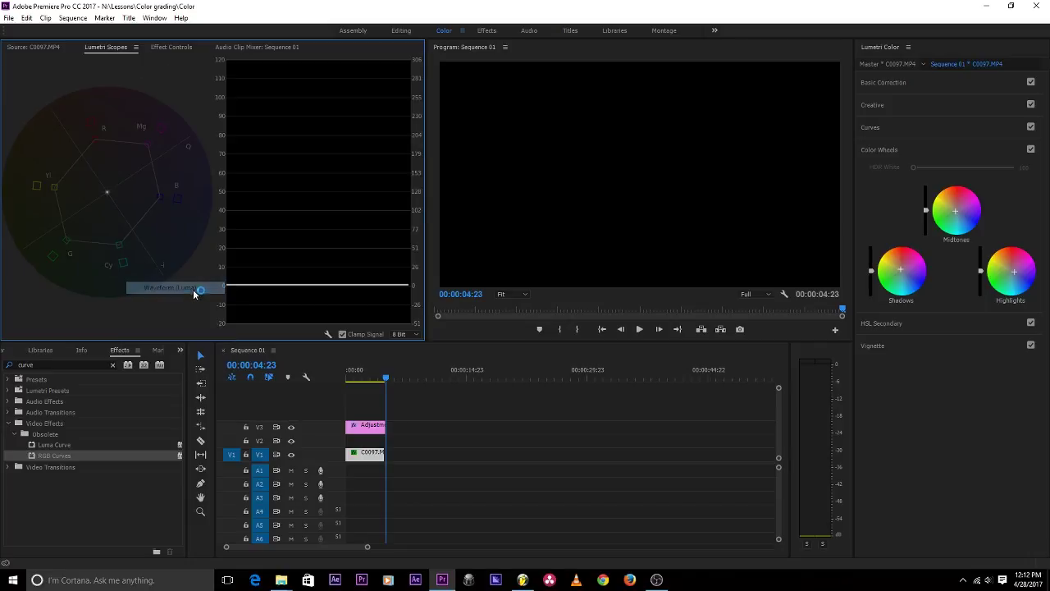
{"action": "right_click", "coordinate": [173, 226]}
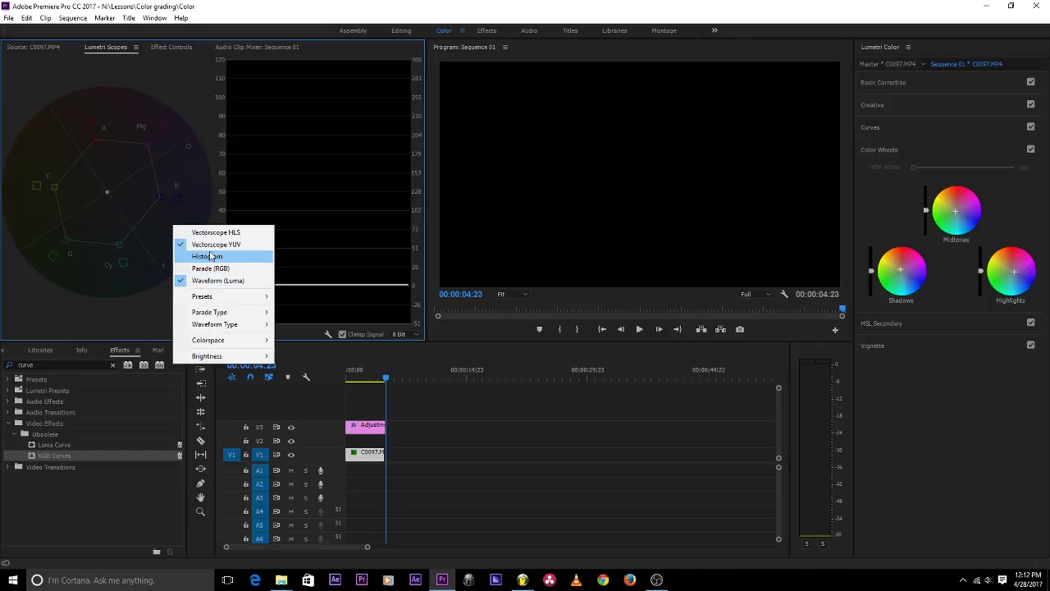
{"action": "left_click", "coordinate": [210, 245]}
{"action": "left_click", "coordinate": [304, 386]}
{"action": "key", "text": "Home"}
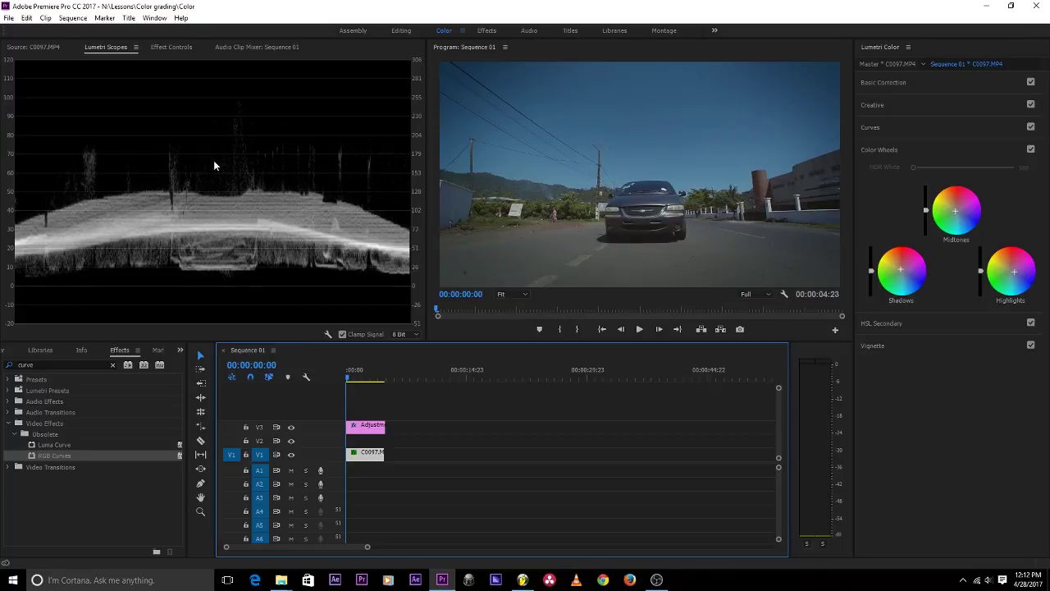
Step: Raise the car clip's Exposure to 0.1 in Lumetri's Basic Correction
{"action": "left_click", "coordinate": [923, 91]}
{"action": "left_click", "coordinate": [941, 89]}
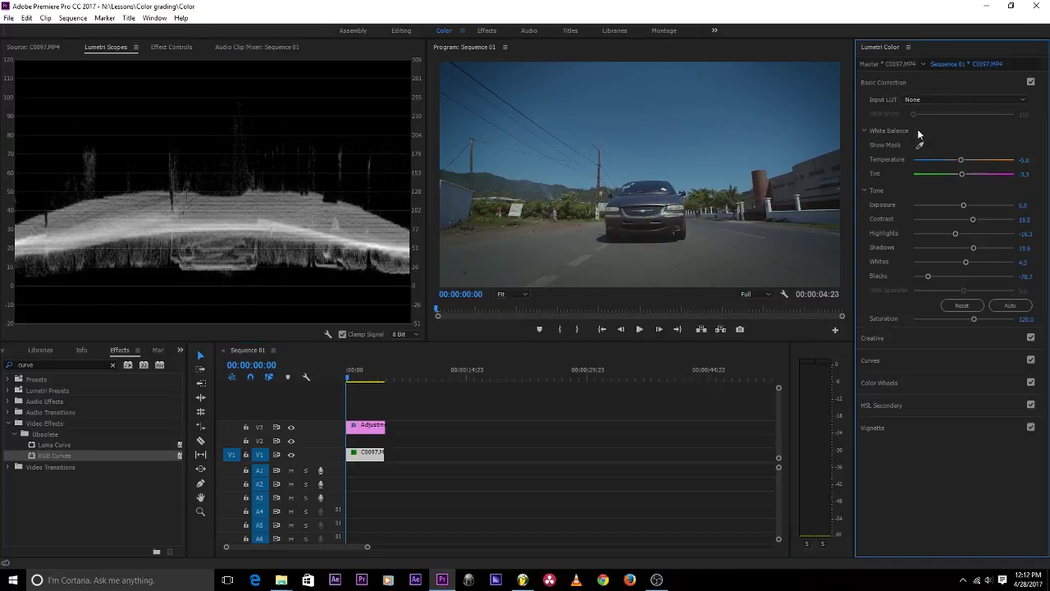
{"action": "left_click_drag", "start_coordinate": [964, 205], "coordinate": [966, 210]}
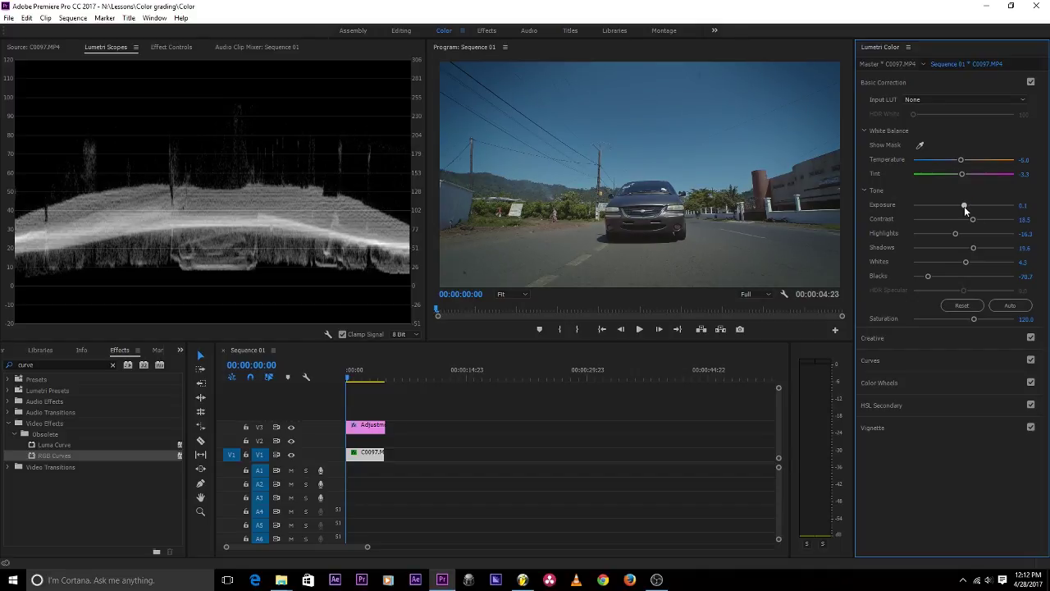
Step: Play the sequence repeatedly to examine the finished grade and its luma waveform
{"action": "left_click", "coordinate": [407, 361]}
{"action": "key", "text": "space"}
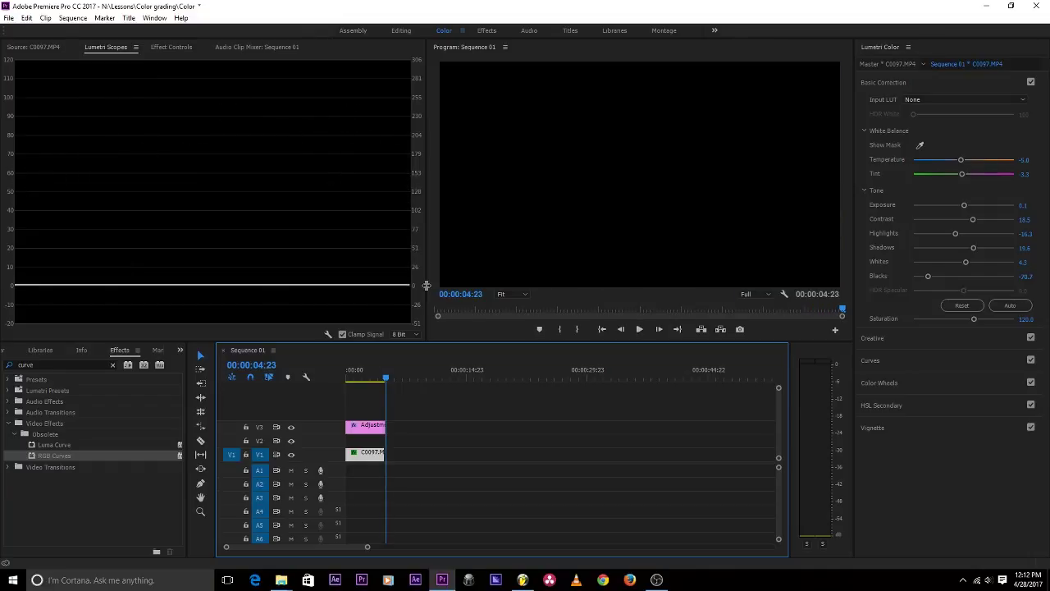
{"action": "key", "text": "space"}
{"action": "key", "text": "space"}
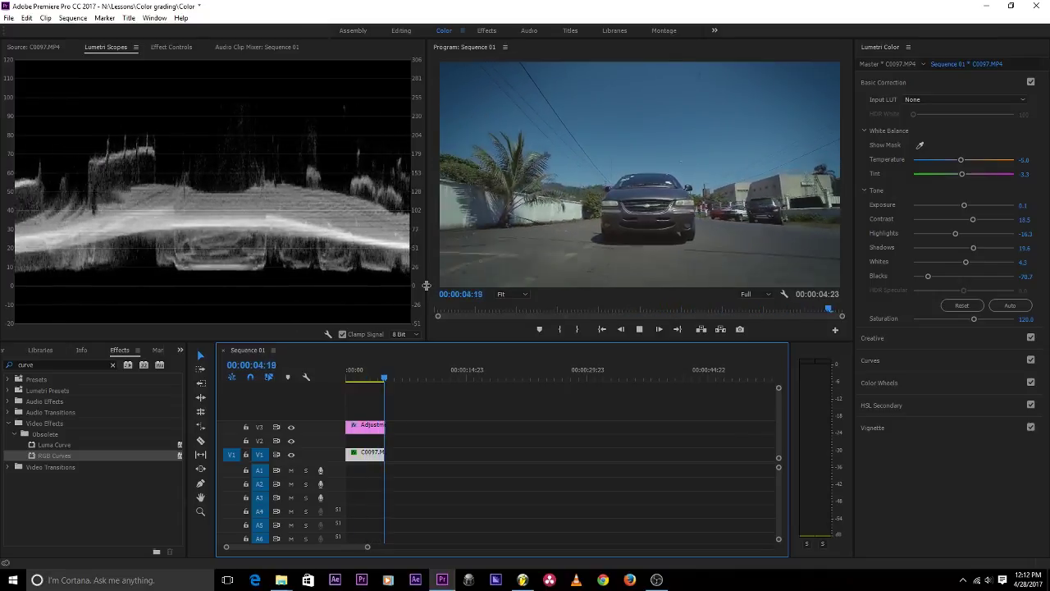
{"action": "key", "text": "space"}
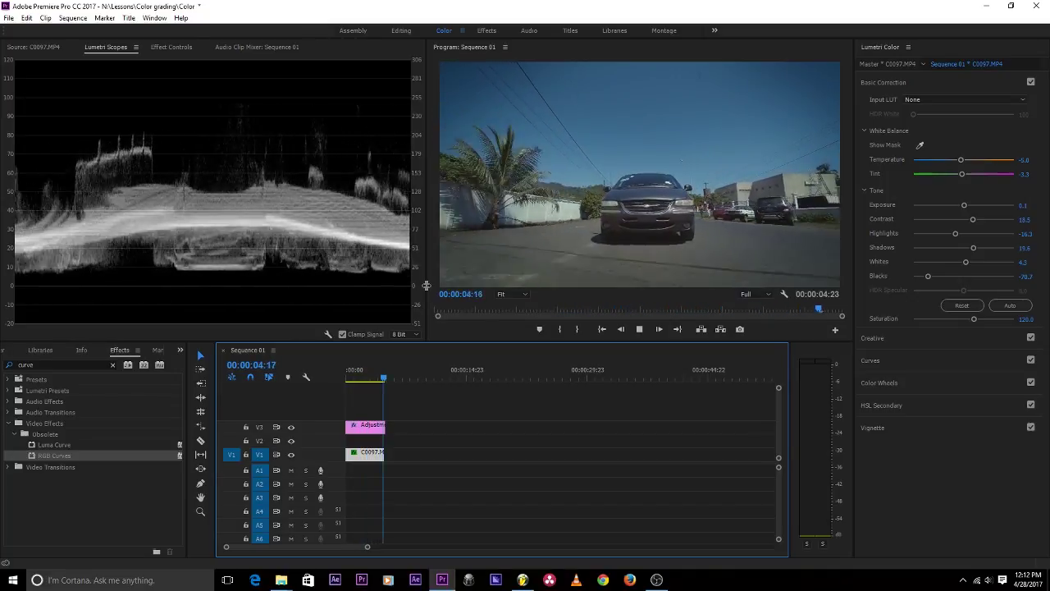
{"action": "key", "text": "space"}
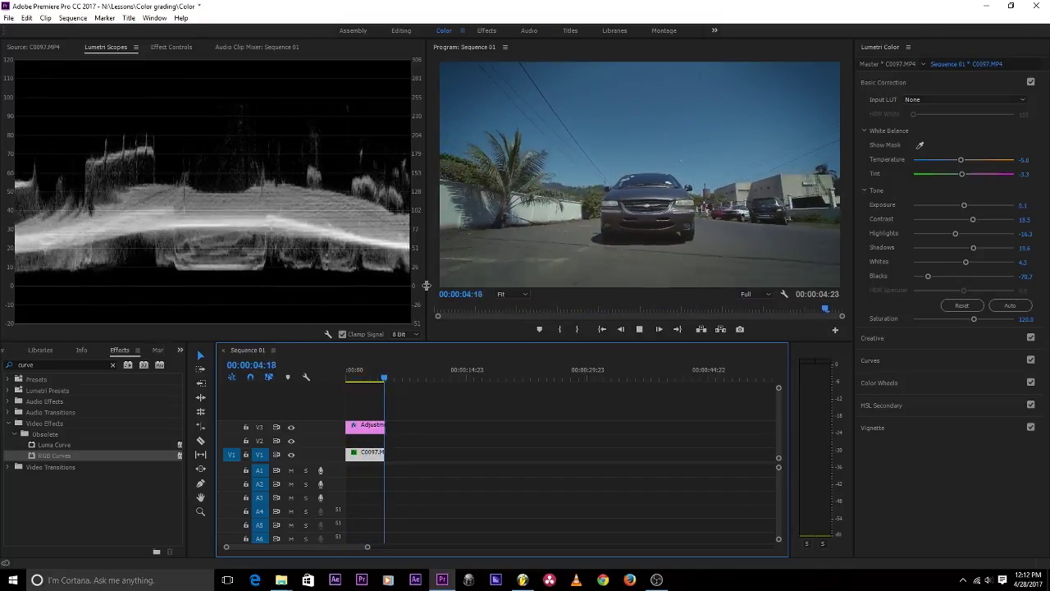
{"action": "key", "text": "space"}
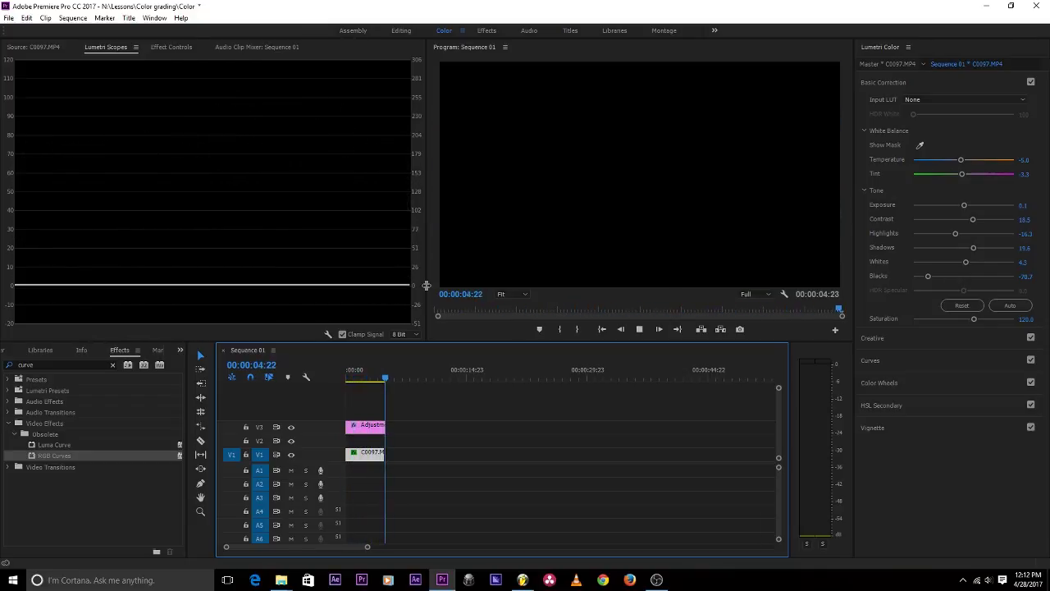
{"action": "key", "text": "space"}
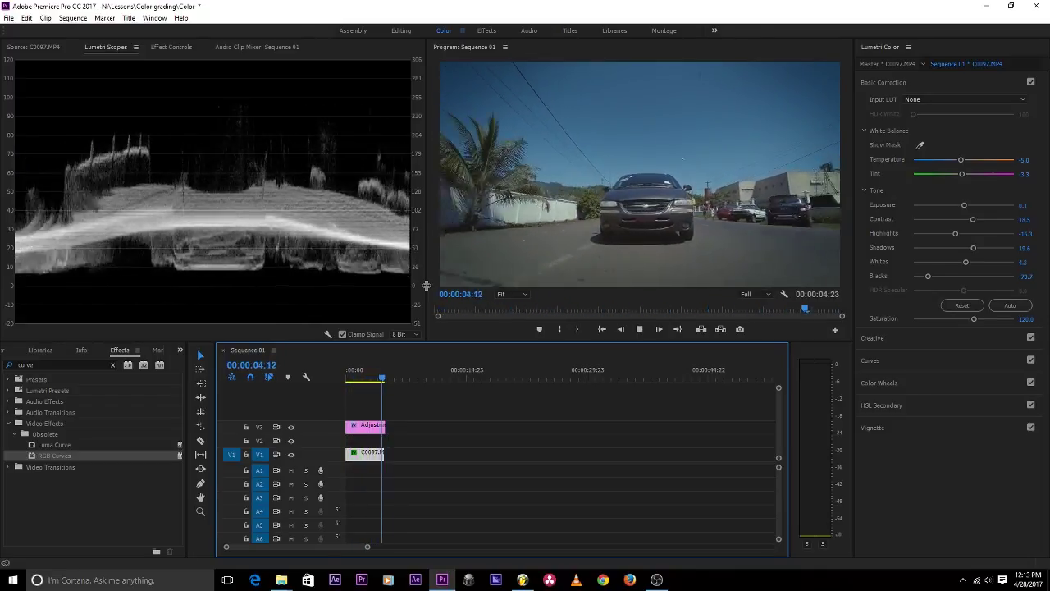
{"action": "key", "text": "space"}
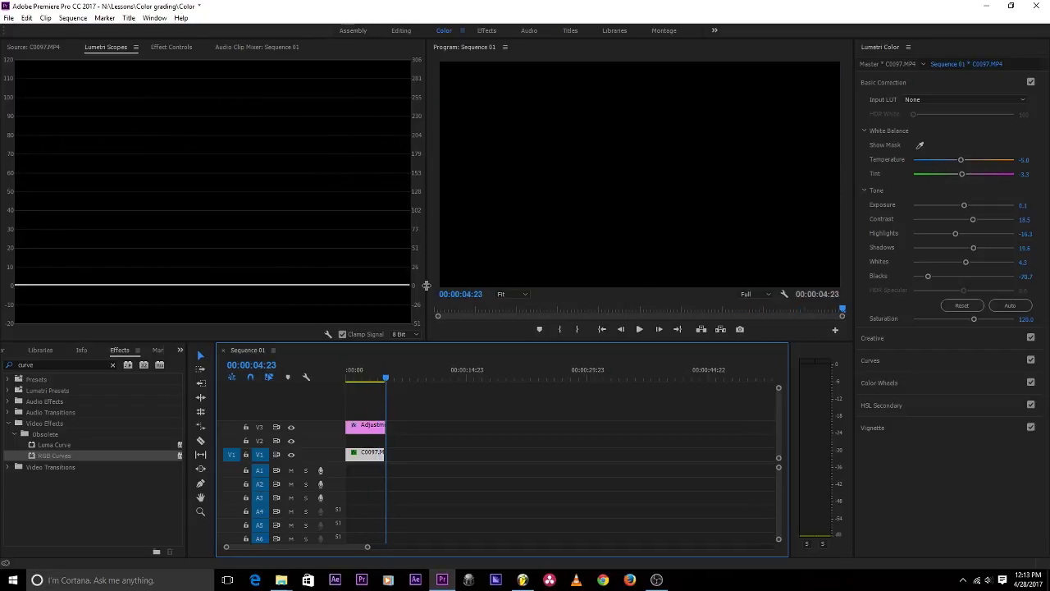
{"action": "key", "text": "space"}
{"action": "key", "text": "space"}
{"action": "key", "text": "space"}
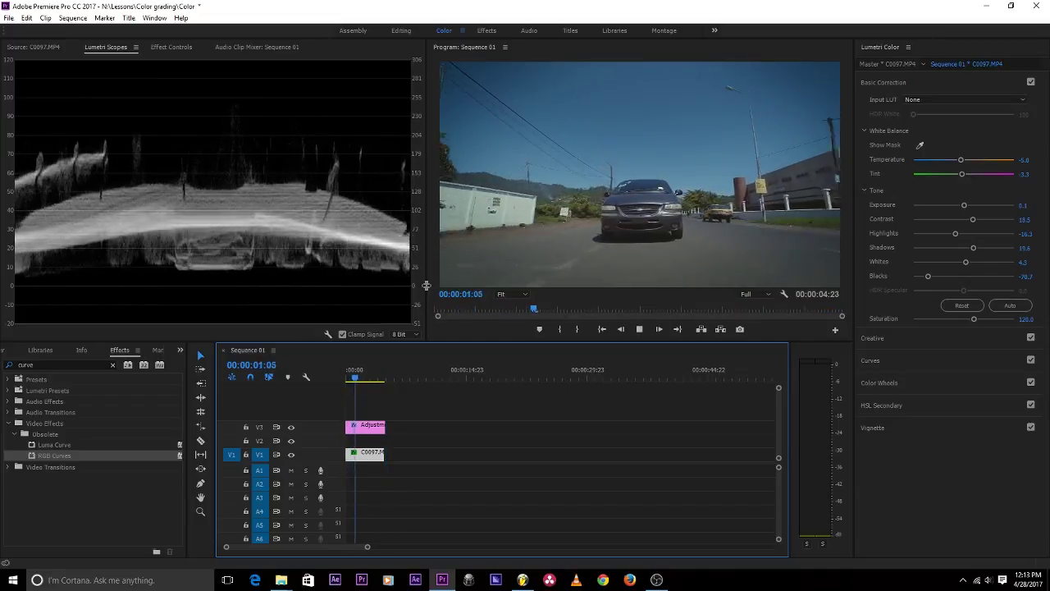